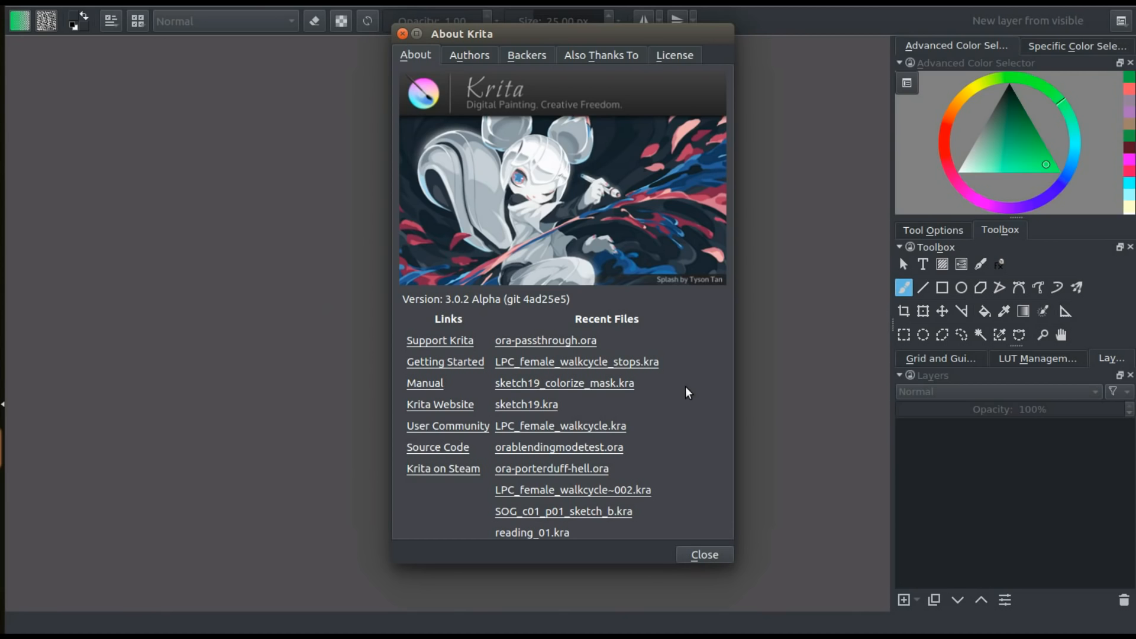
# Dismiss the program information window and create a 512 x 512 px RGB document with 8-bit depth and the default sRGB profile
pyautogui.click(717, 555)
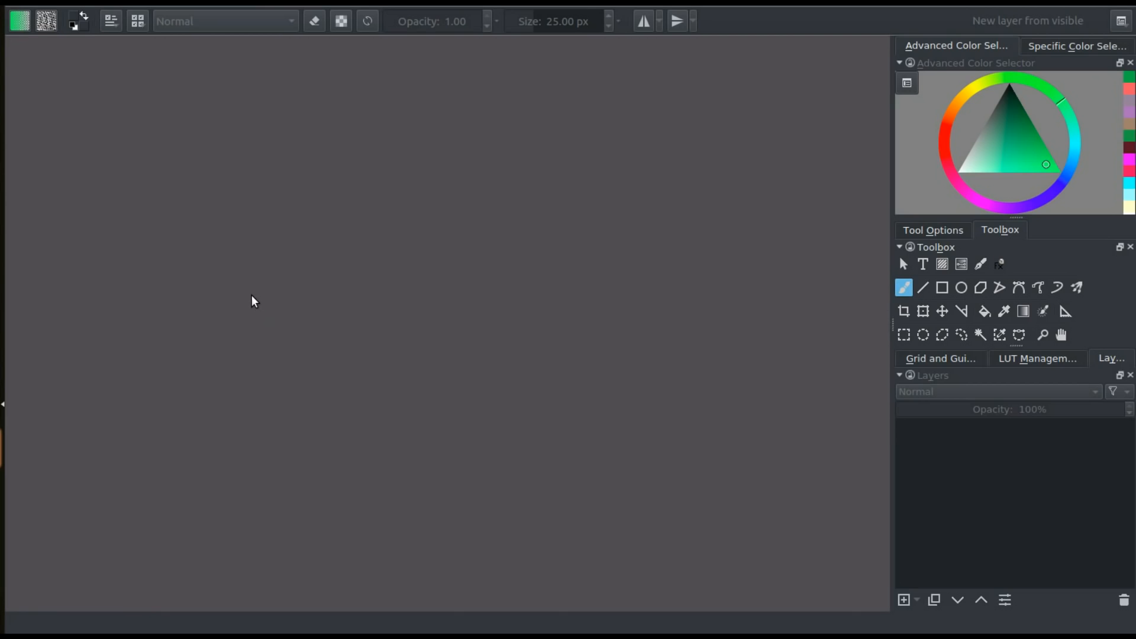
pyautogui.click(18, 2)
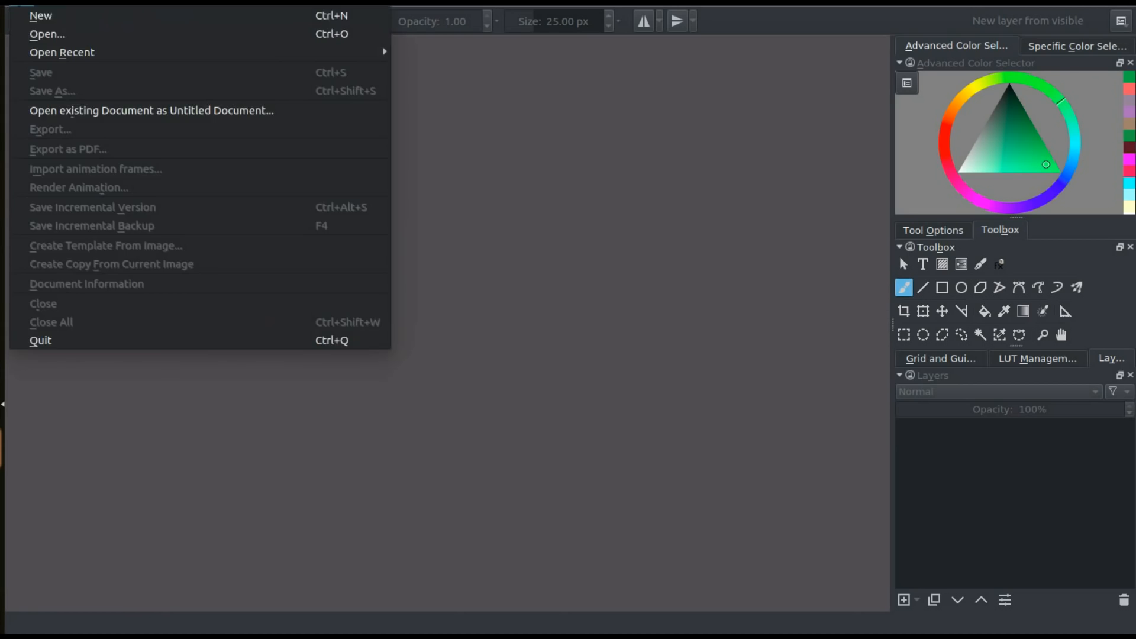
pyautogui.click(23, 13)
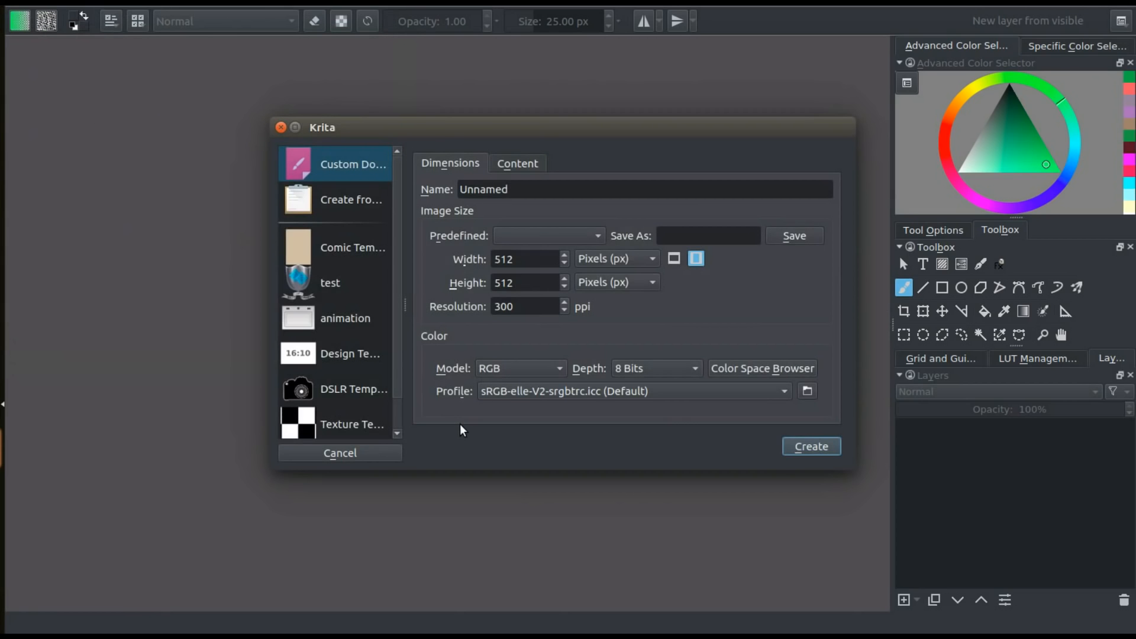
pyautogui.click(808, 448)
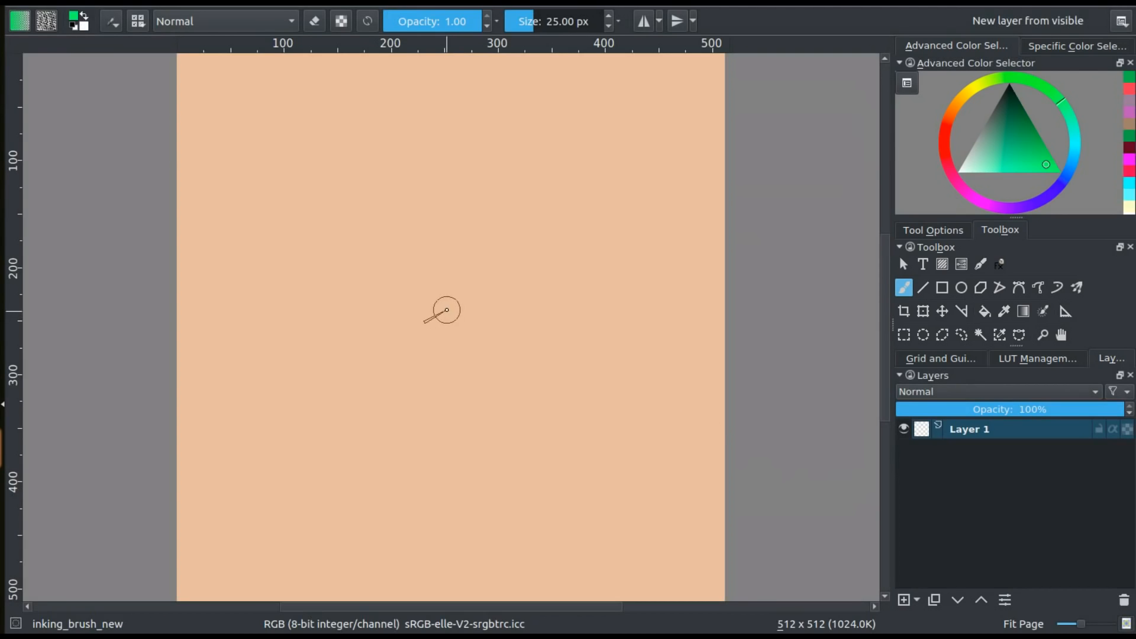
# Paint a rough green four-sided outline with overlapping strokes near the middle of the canvas on Layer 1
pyautogui.moveTo(381, 192)
pyautogui.mouseDown()
pyautogui.moveTo(525, 298)
pyautogui.moveTo(343, 299)
pyautogui.moveTo(452, 385)
pyautogui.moveTo(484, 392)
pyautogui.mouseUp()
pyautogui.moveTo(537, 265); pyautogui.dragTo(415, 412)
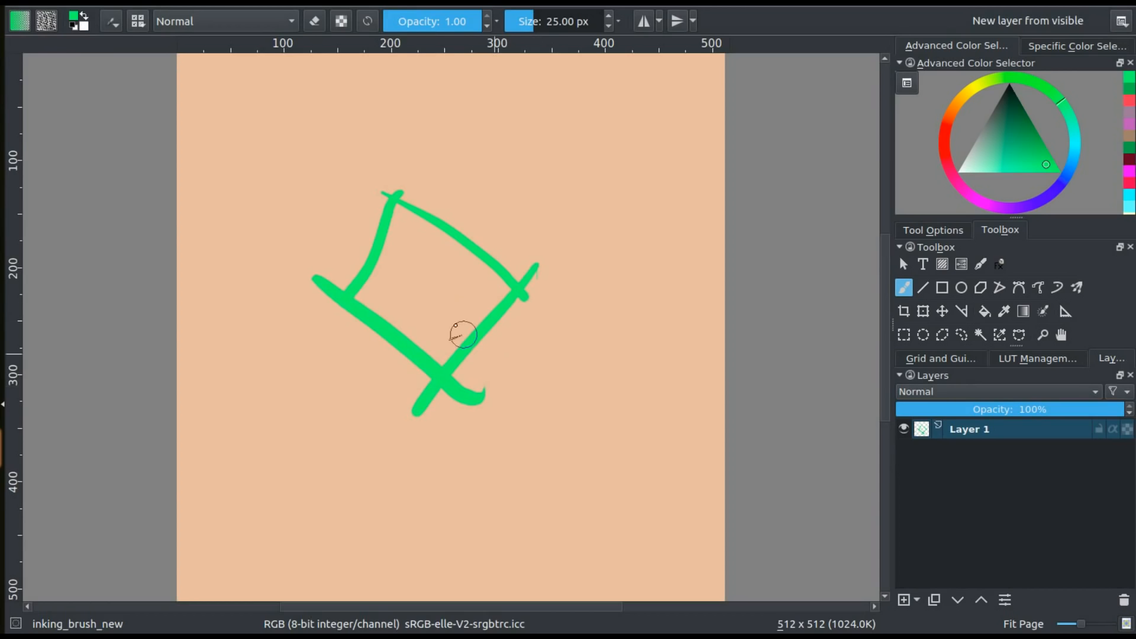
# Try a salmon red and a darker green as the foreground colour in the pop-up palette
pyautogui.rightClick(441, 278)
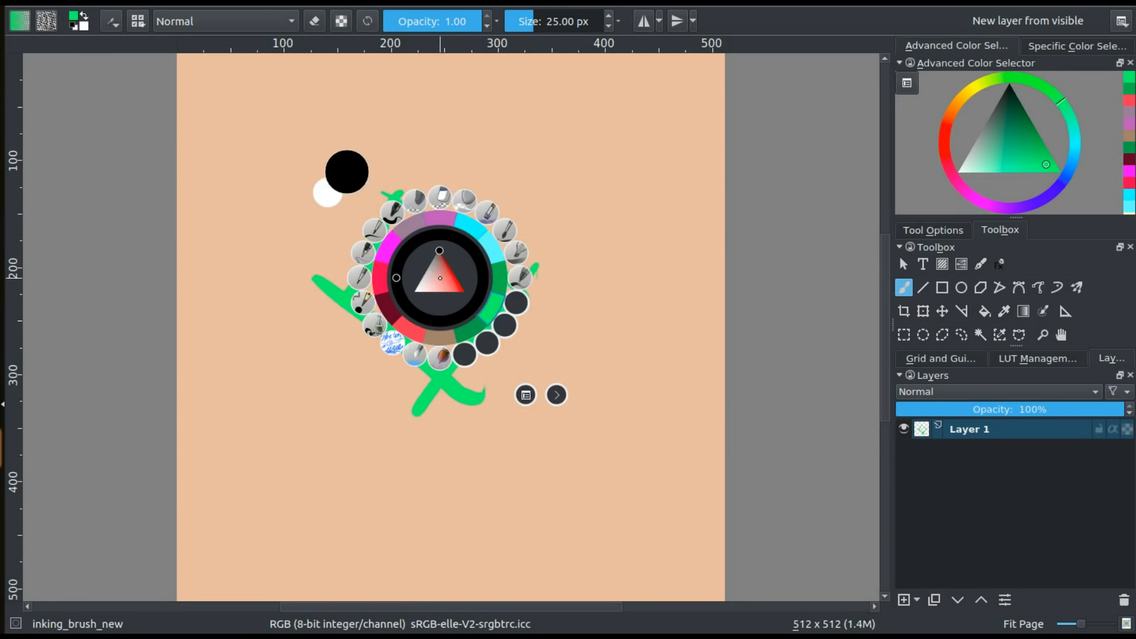
pyautogui.click(450, 282)
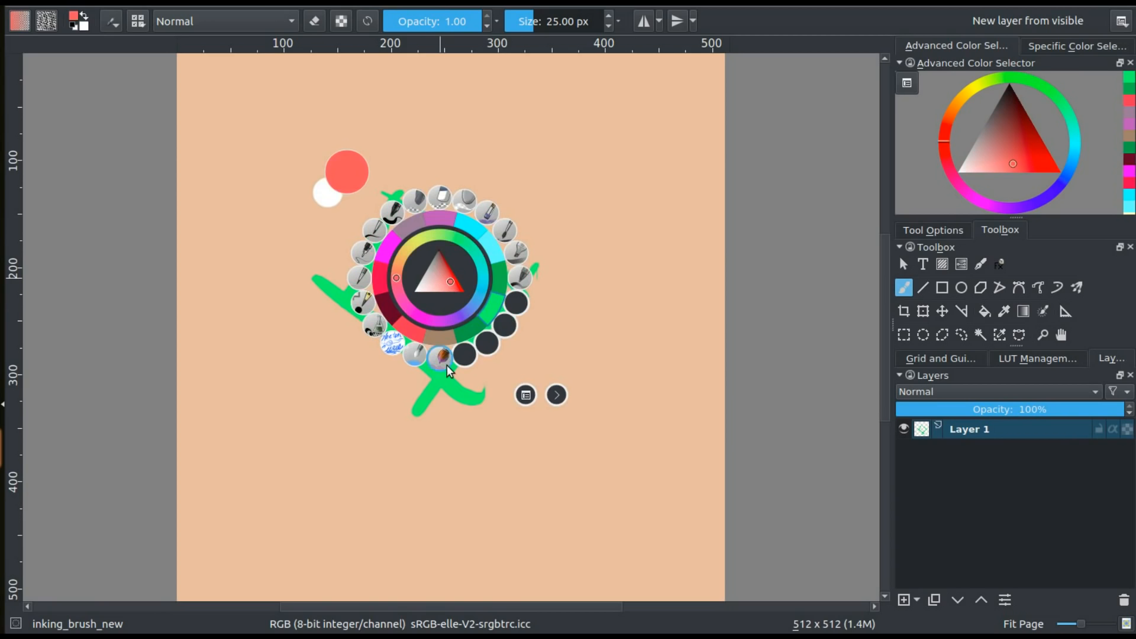
pyautogui.click(463, 324)
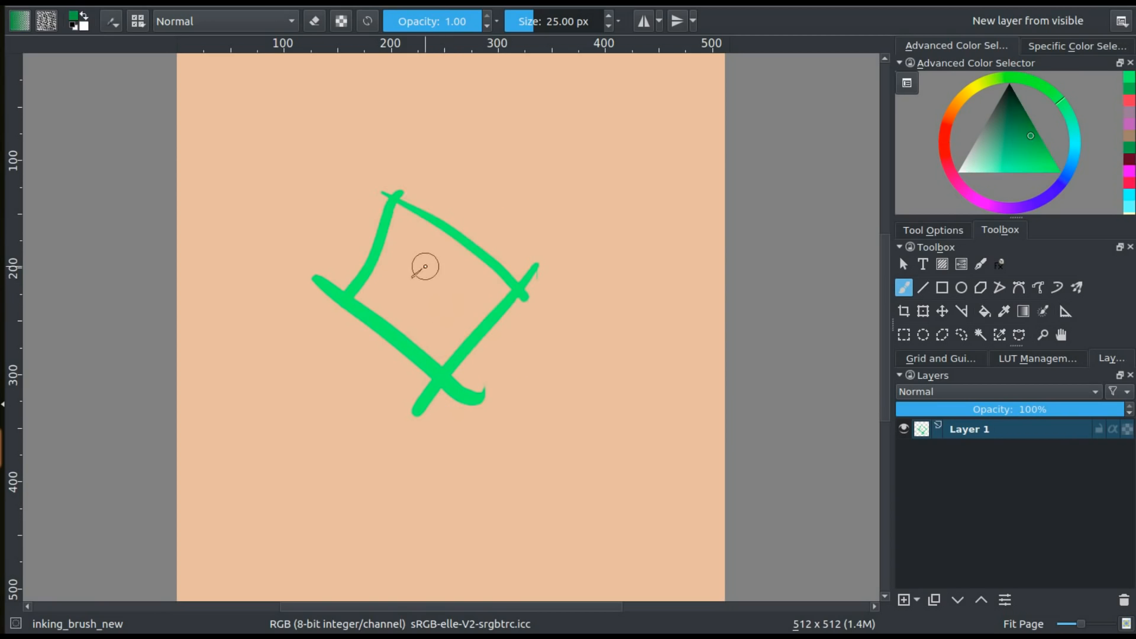
# Shift the foreground colour's hue through teal to a dark violet-blue in the pop-up palette and dismiss the palette
pyautogui.rightClick(432, 272)
pyautogui.moveTo(438, 268)
pyautogui.mouseDown()
pyautogui.moveTo(428, 260)
pyautogui.moveTo(420, 278)
pyautogui.moveTo(447, 280)
pyautogui.moveTo(440, 258)
pyautogui.moveTo(420, 270)
pyautogui.moveTo(442, 275)
pyautogui.moveTo(418, 265)
pyautogui.moveTo(453, 281)
pyautogui.moveTo(438, 245)
pyautogui.moveTo(477, 263)
pyautogui.moveTo(423, 282)
pyautogui.moveTo(484, 279)
pyautogui.mouseUp()
pyautogui.click(444, 231)
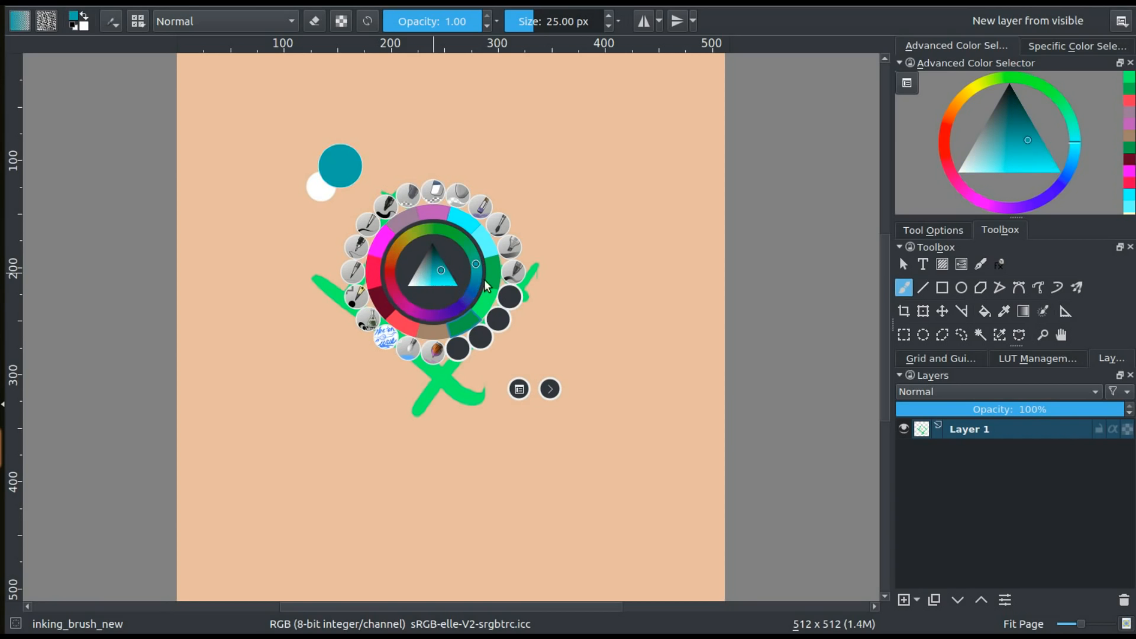
pyautogui.click(465, 299)
pyautogui.click(459, 315)
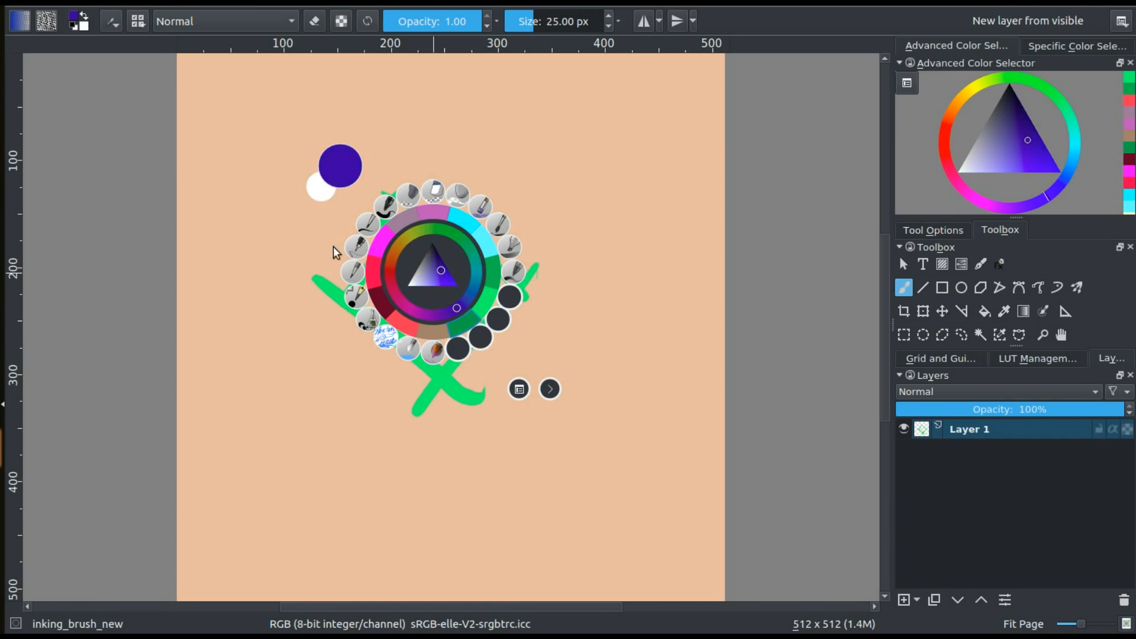
pyautogui.click(283, 253)
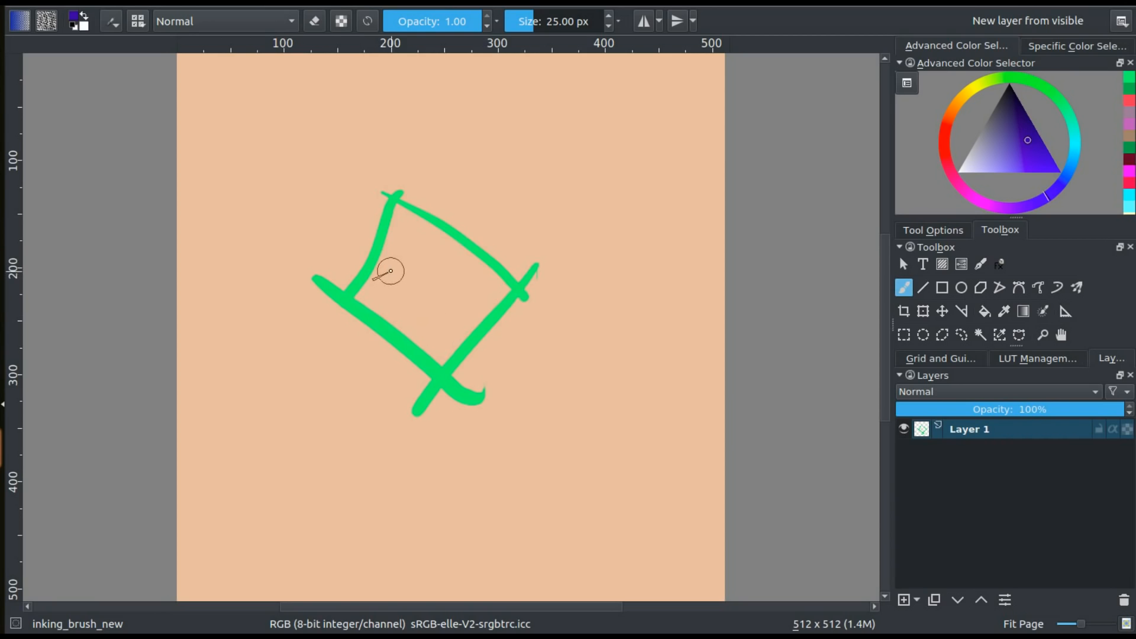
# Adjust the foreground colour to #3a46a9 in the colour selection dialog and compare it in the pop-up palette
pyautogui.click(75, 21)
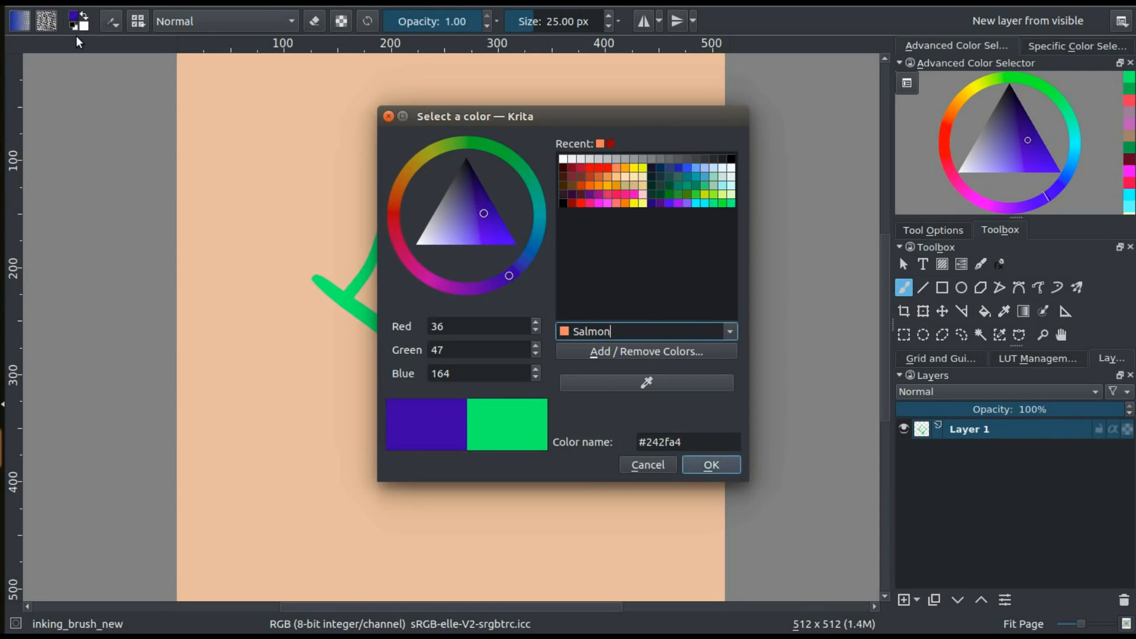
pyautogui.moveTo(471, 218)
pyautogui.mouseDown()
pyautogui.moveTo(451, 219)
pyautogui.moveTo(461, 220)
pyautogui.mouseUp()
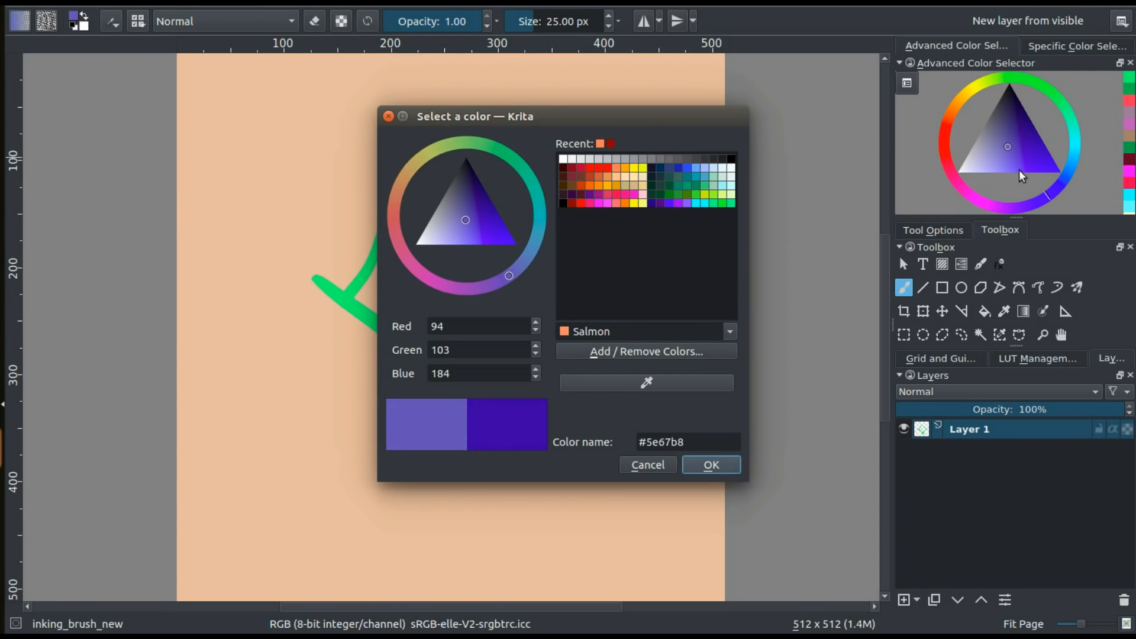
pyautogui.click(483, 217)
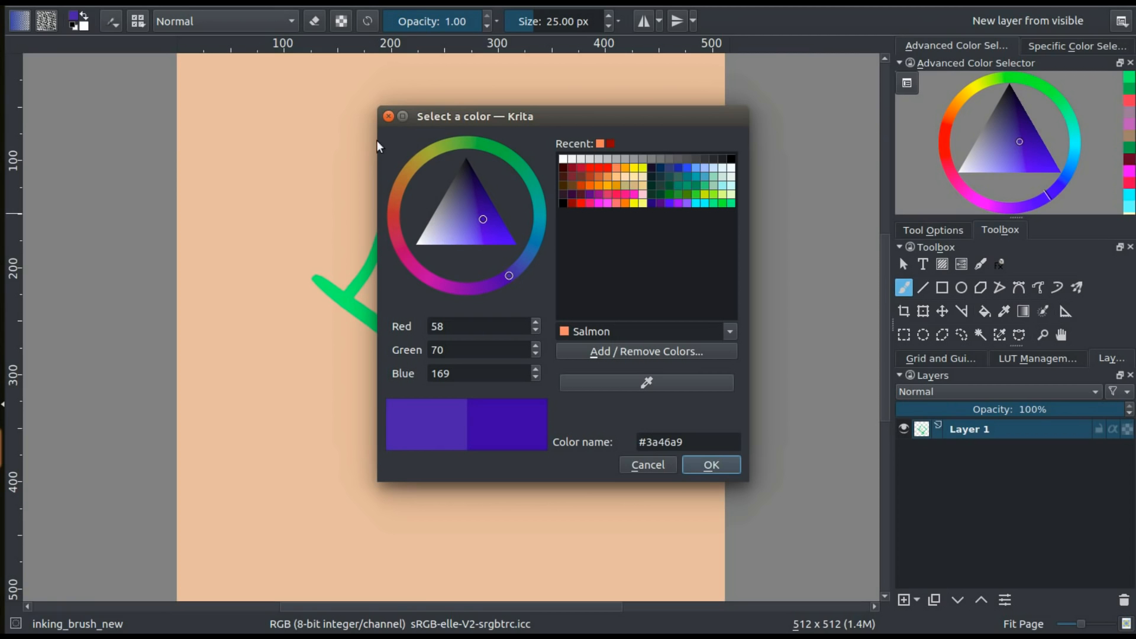
pyautogui.click(387, 116)
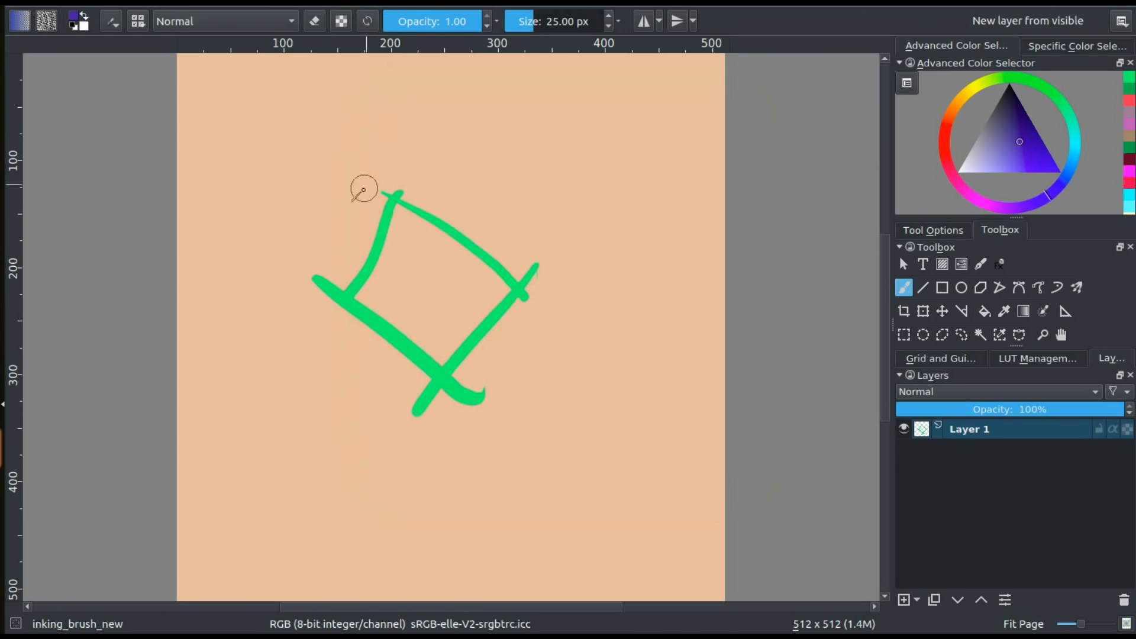
pyautogui.rightClick(395, 235)
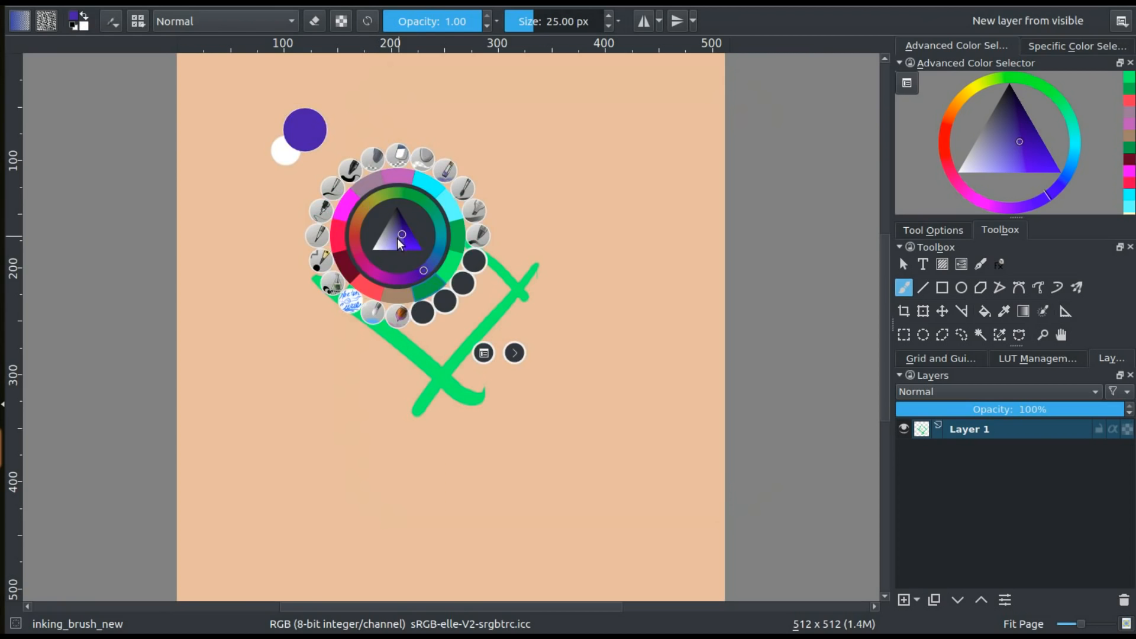
pyautogui.click(255, 219)
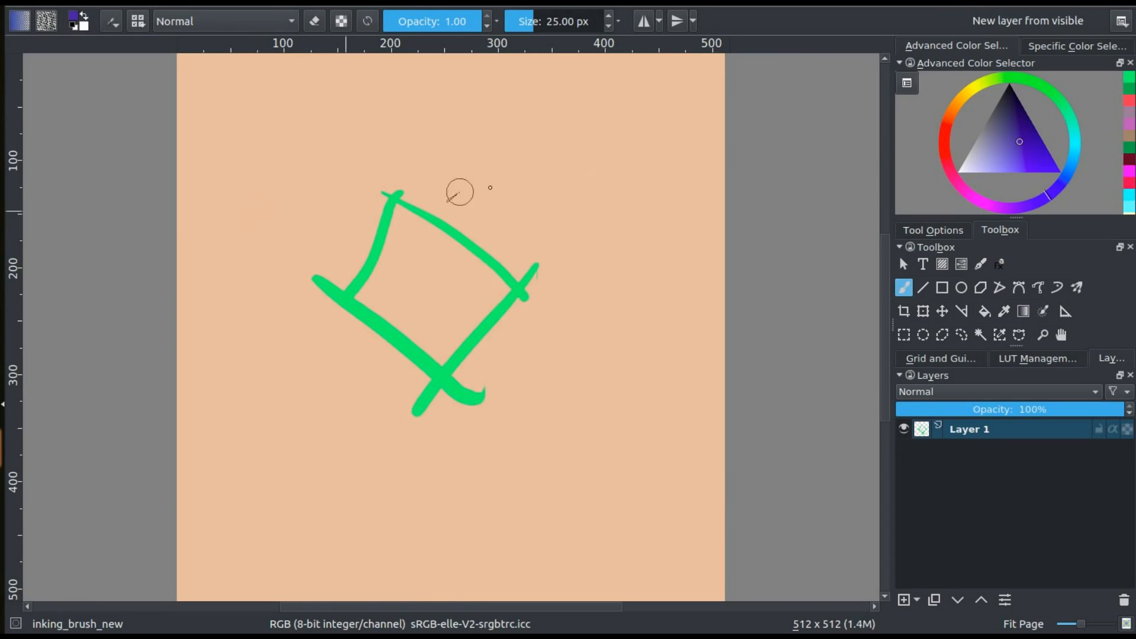
# Configure the Advanced Color Selector to use the hue ring with a square inside
pyautogui.click(907, 82)
pyautogui.click(445, 214)
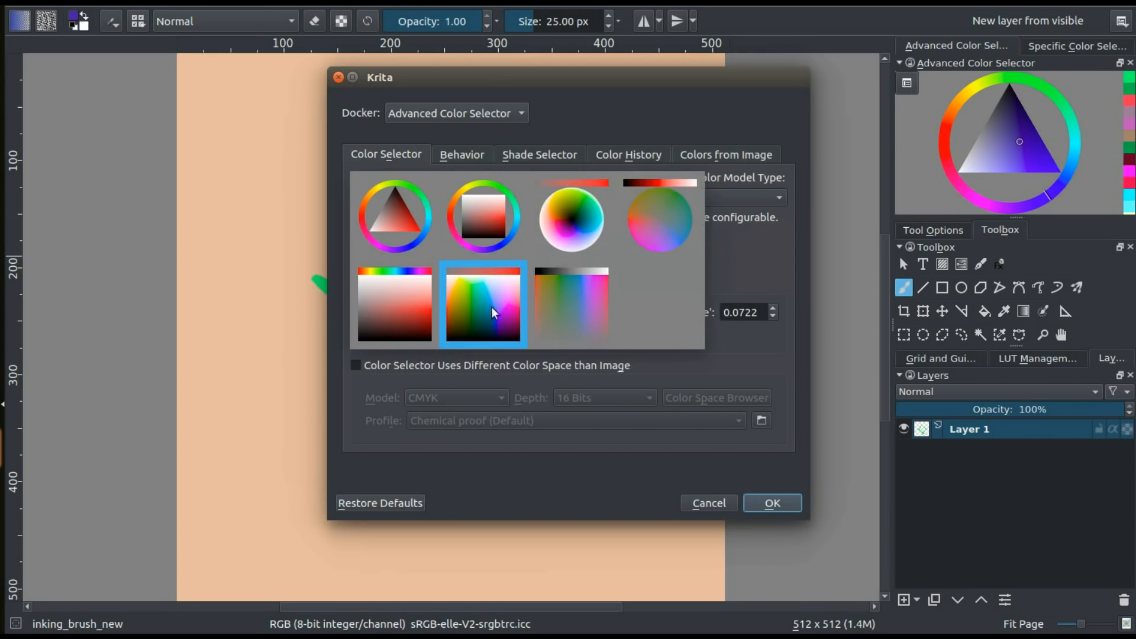
pyautogui.click(487, 221)
pyautogui.click(772, 503)
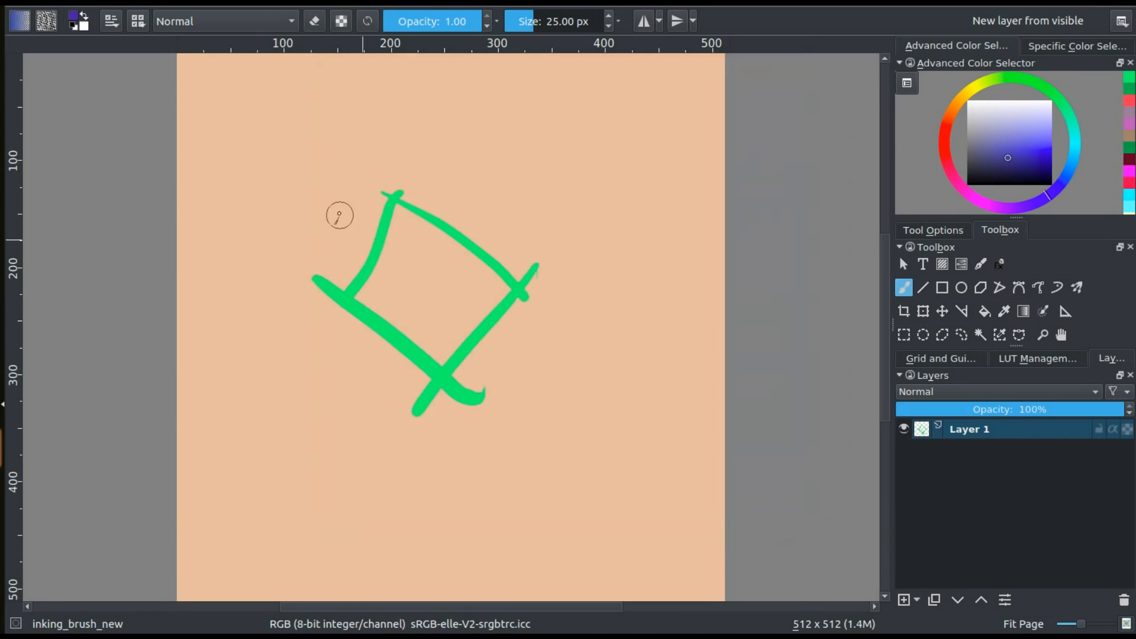
# Check the new selector shape in the colour dialog and pick a lighter violet-blue foreground colour in the pop-up palette
pyautogui.click(76, 19)
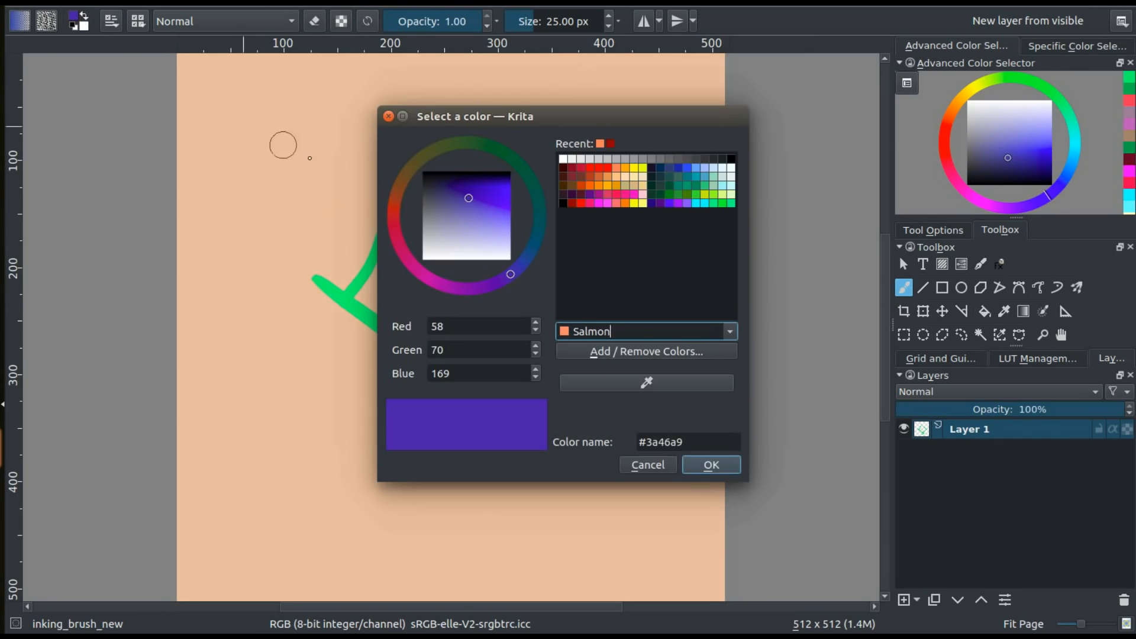
pyautogui.click(388, 118)
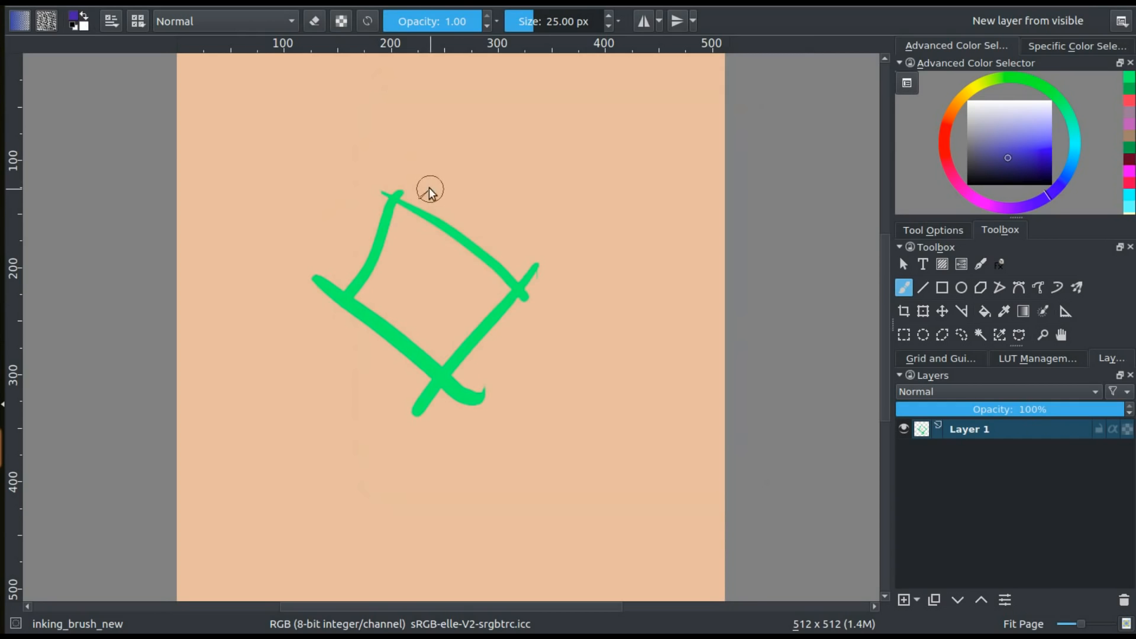
pyautogui.rightClick(428, 187)
pyautogui.click(301, 160)
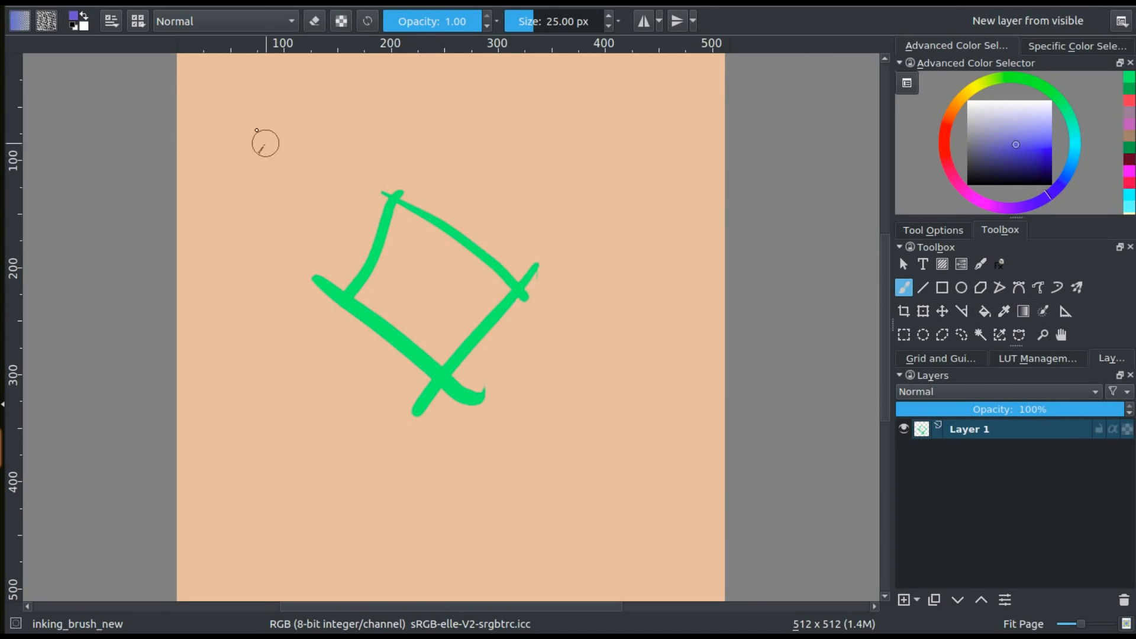
# Set the foreground colour to #8c97eb in the colour selection dialog
pyautogui.click(76, 18)
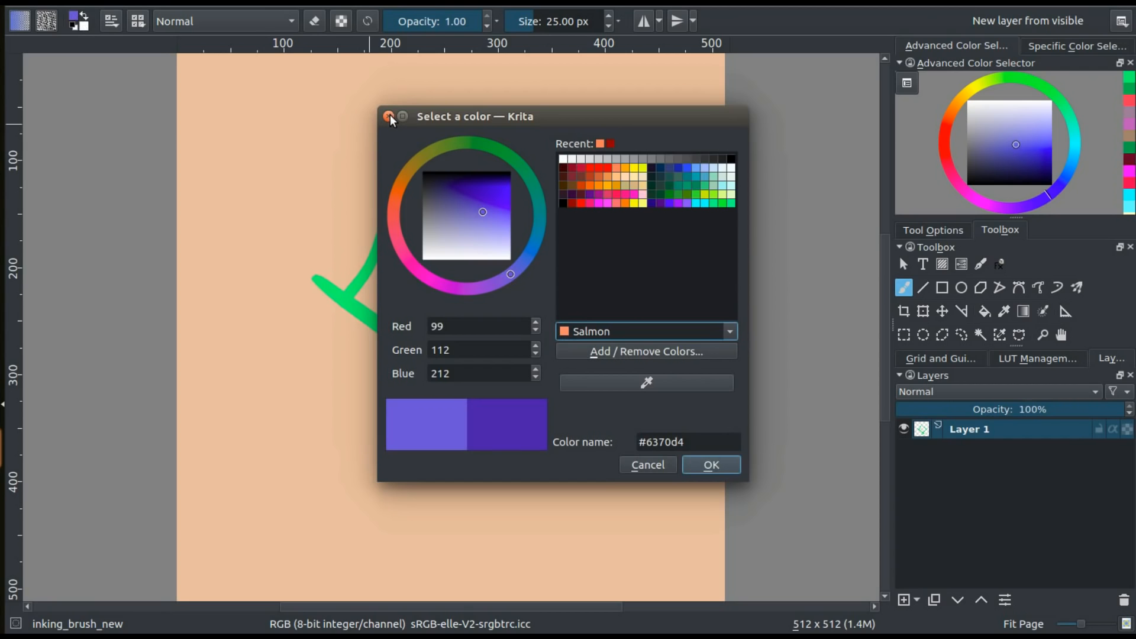
pyautogui.moveTo(438, 115); pyautogui.dragTo(386, 104)
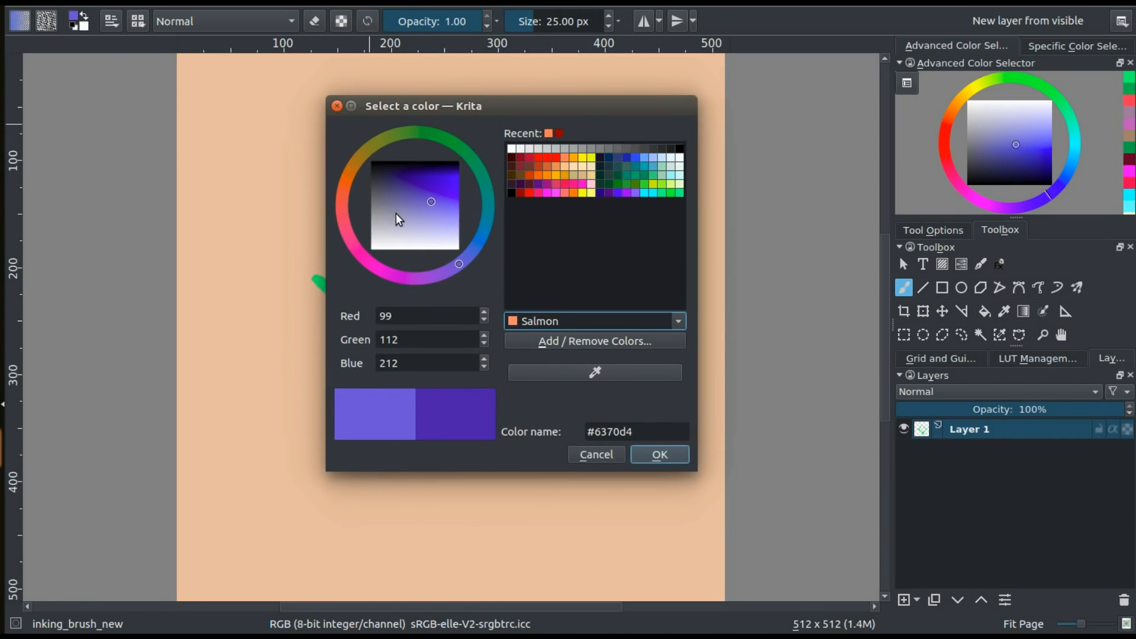
pyautogui.click(439, 215)
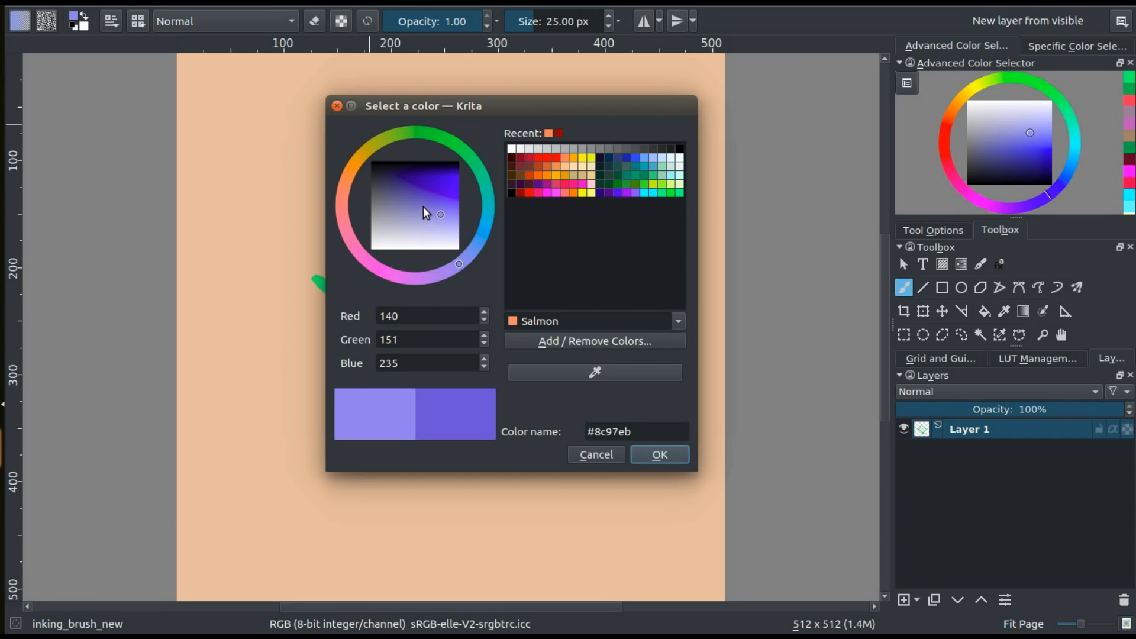
pyautogui.click(338, 105)
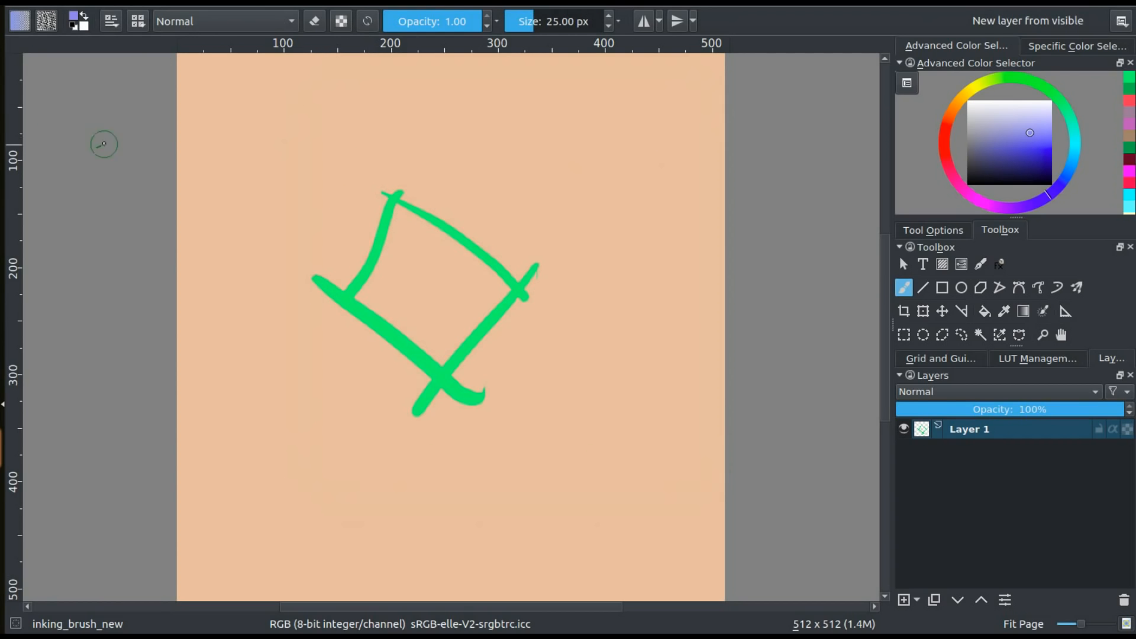
# Start another new document and open the Color Space Browser for its colour settings
pyautogui.click(27, 4)
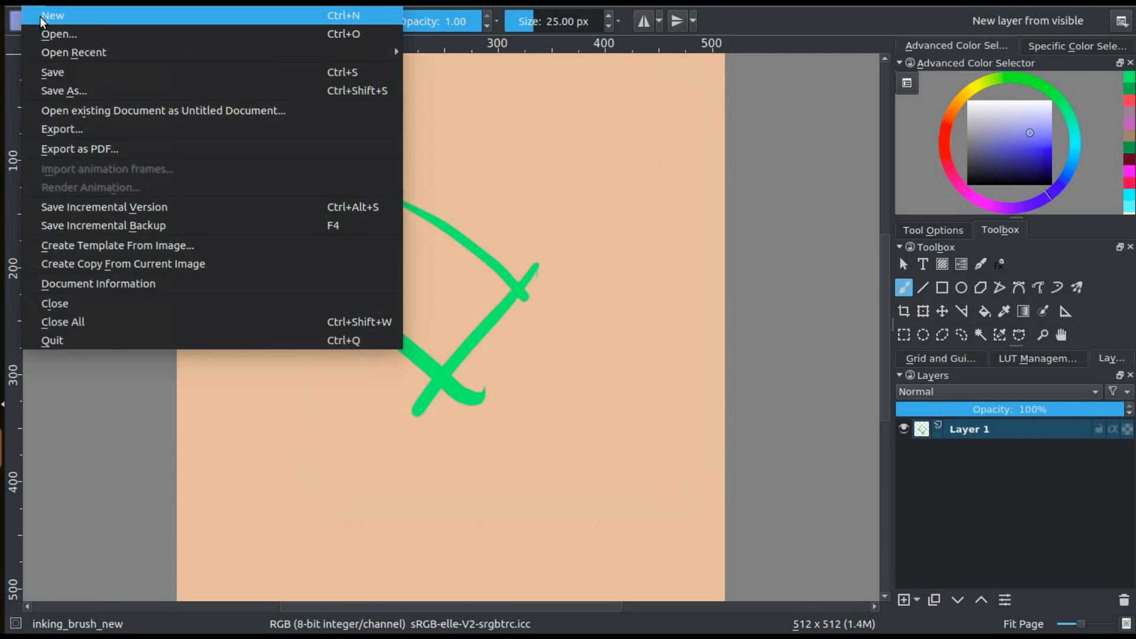
pyautogui.click(42, 17)
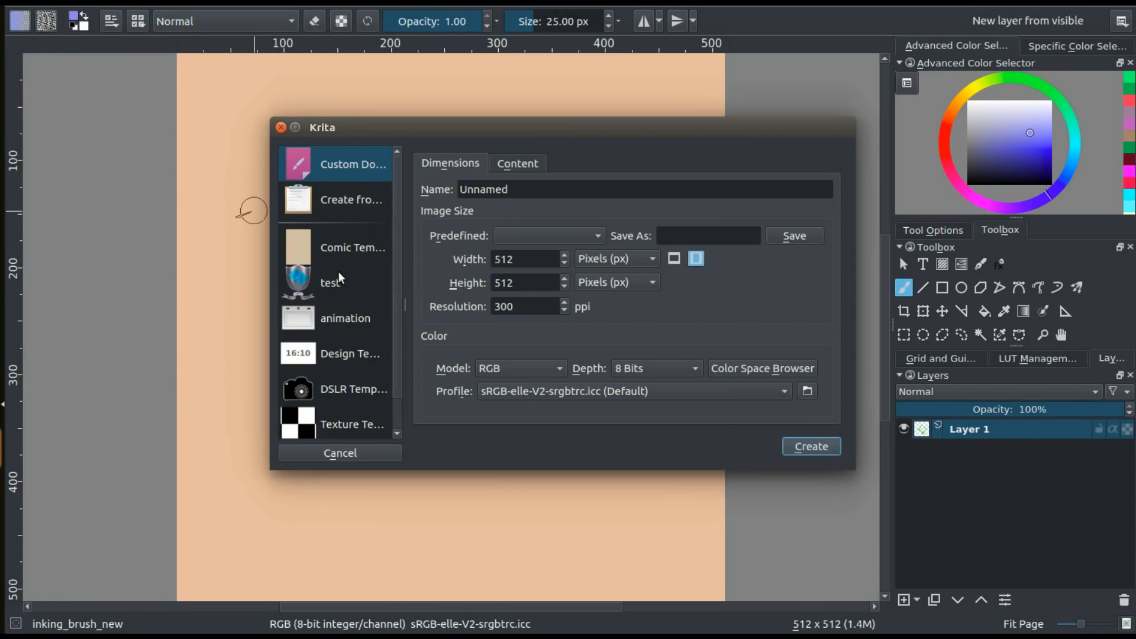
pyautogui.click(748, 366)
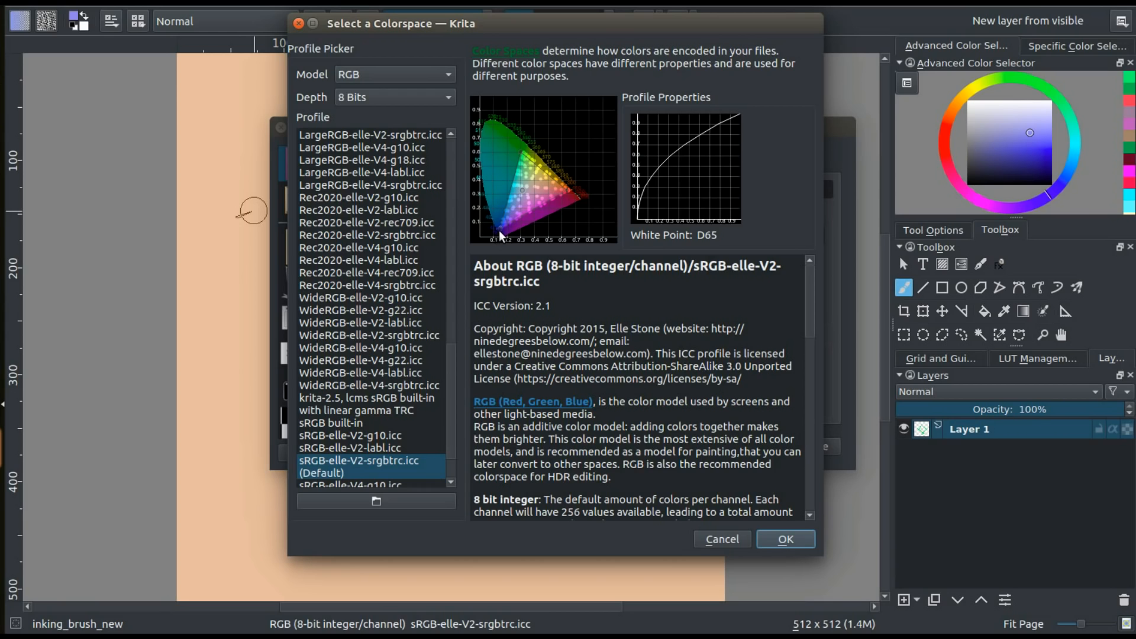
# Compare the gamut diagrams and tone curves of RGB profiles, including LargeRGB-elle-V2-g10.icc, ACES-elle-V2-labl.icc and IdentityRGB-elle-V2-srgbtrc.icc
pyautogui.moveTo(502, 232)
pyautogui.scroll(2, 443, 375)
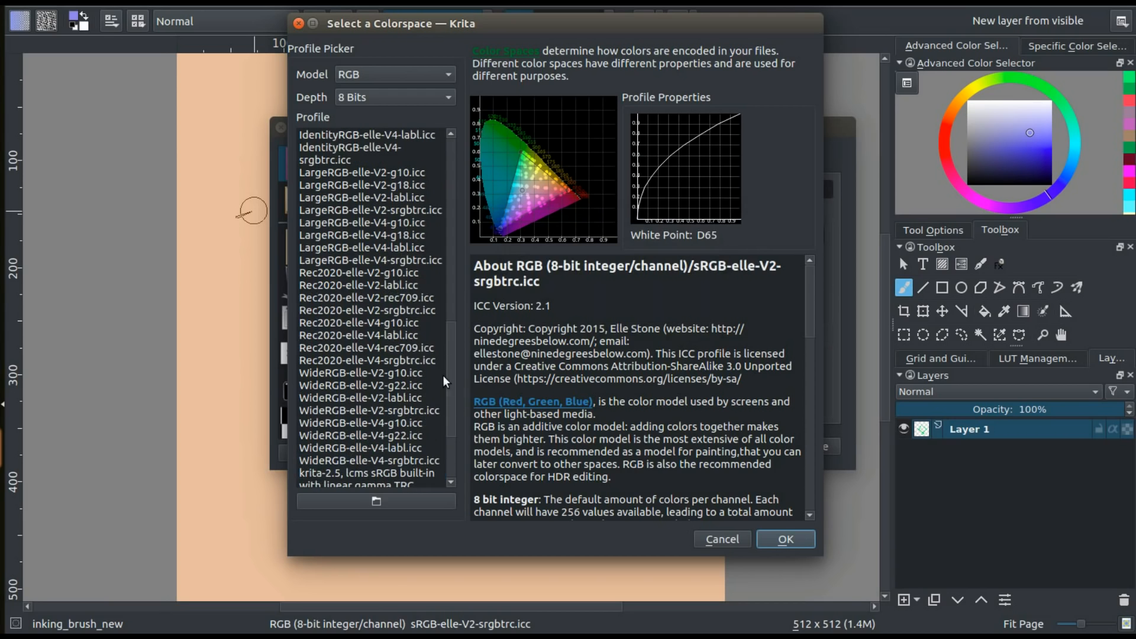
pyautogui.click(395, 310)
pyautogui.click(417, 173)
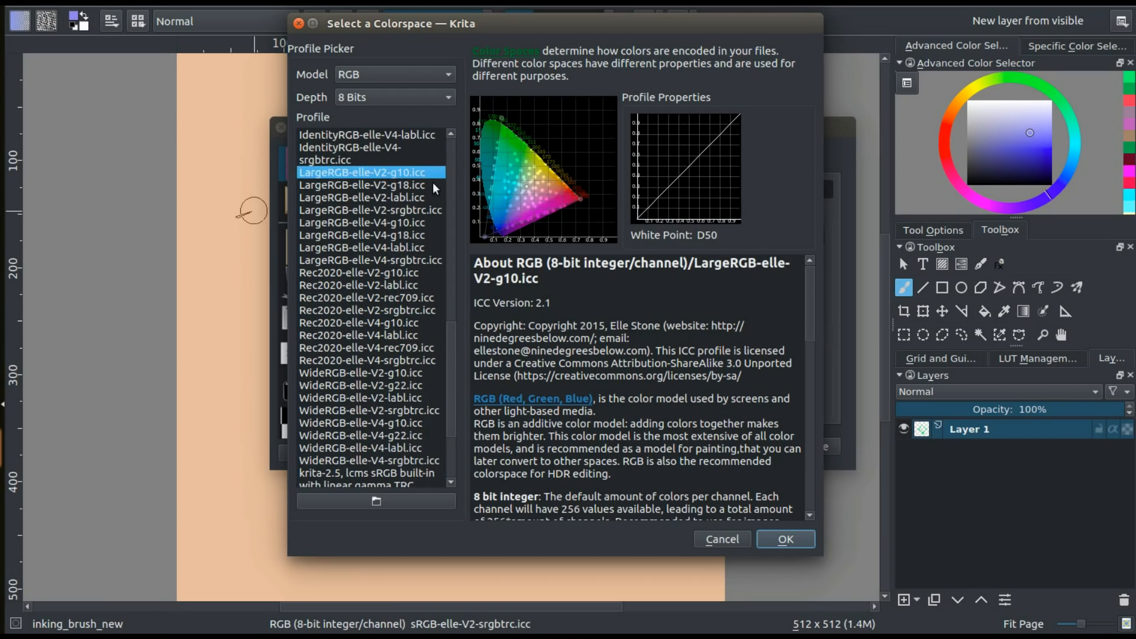
pyautogui.moveTo(448, 327); pyautogui.dragTo(449, 121)
pyautogui.click(431, 173)
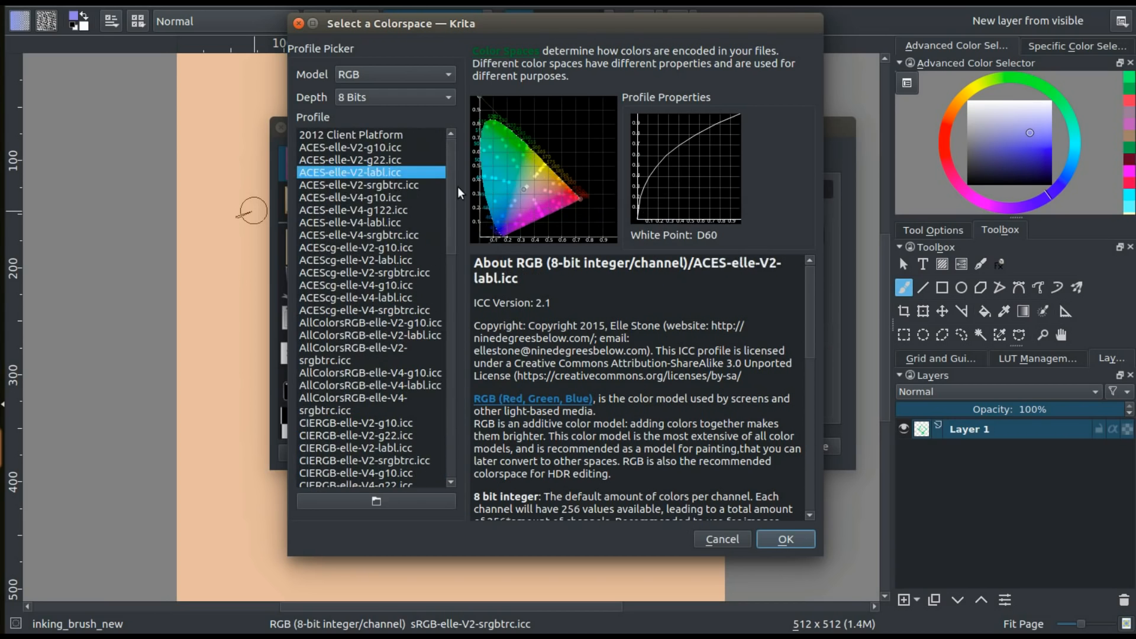
pyautogui.scroll(-12, 452, 287)
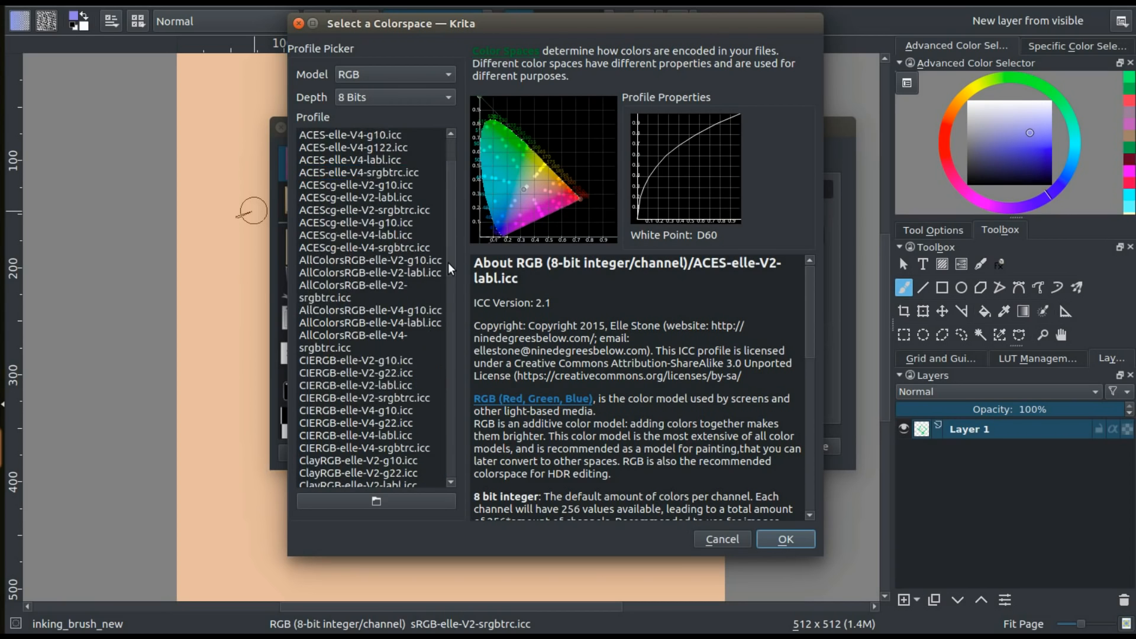
pyautogui.scroll(1, 411, 321)
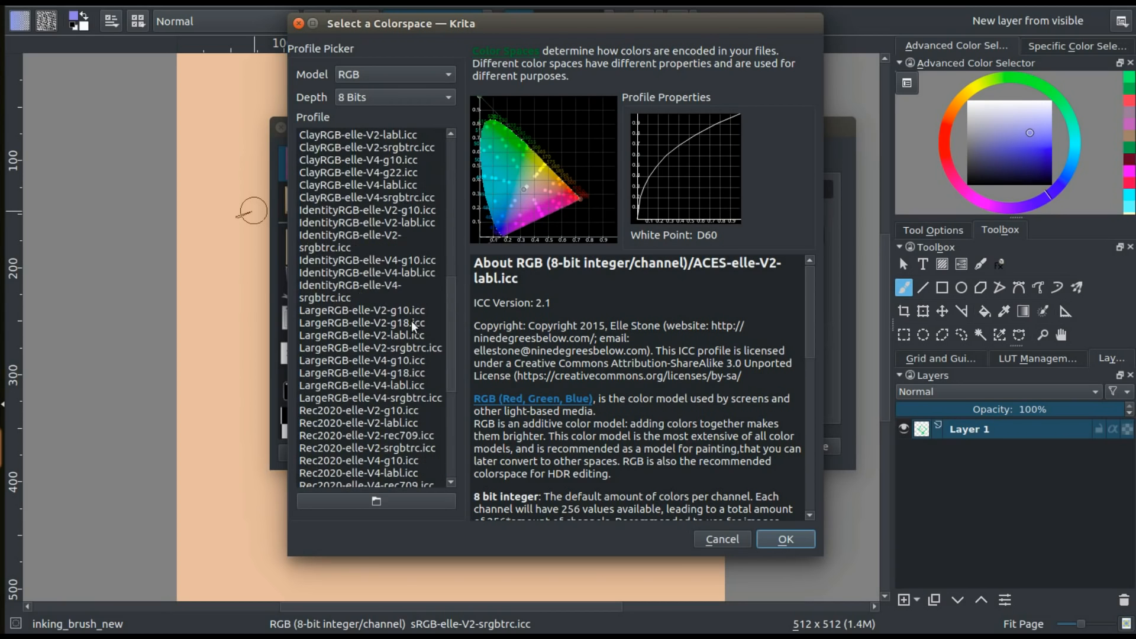
pyautogui.click(366, 239)
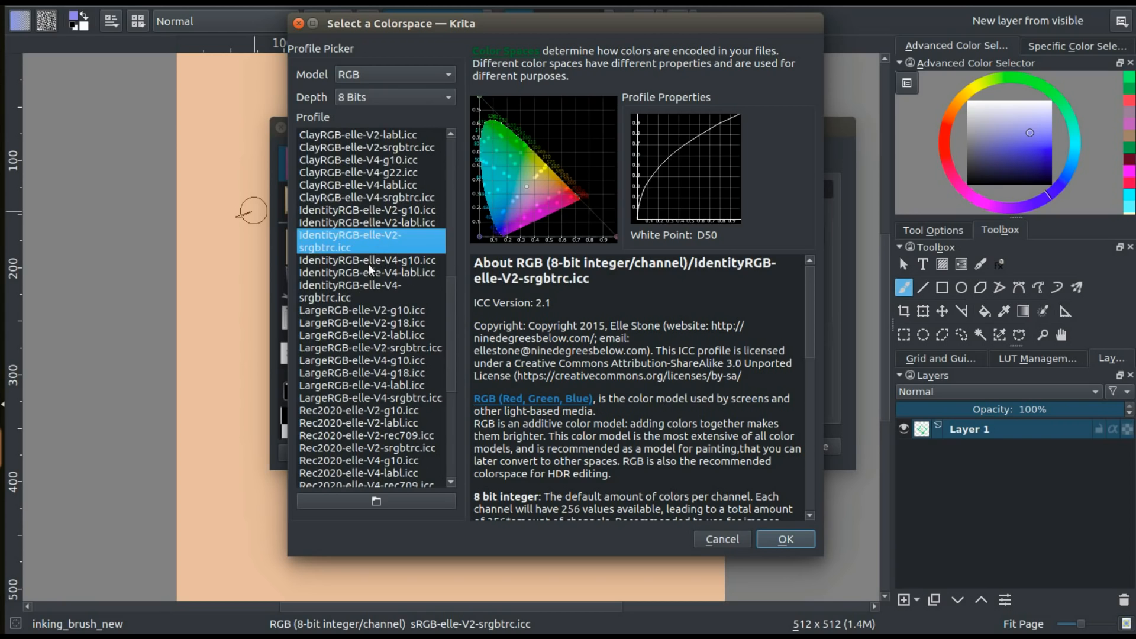
# Inspect the gamut and tone curve of ClayRGB-elle-V4-g10.icc, Rec2020-elle-V2-srgbtrc.icc and the default sRGB-elle-V2-srgbtrc.icc profile
pyautogui.click(357, 159)
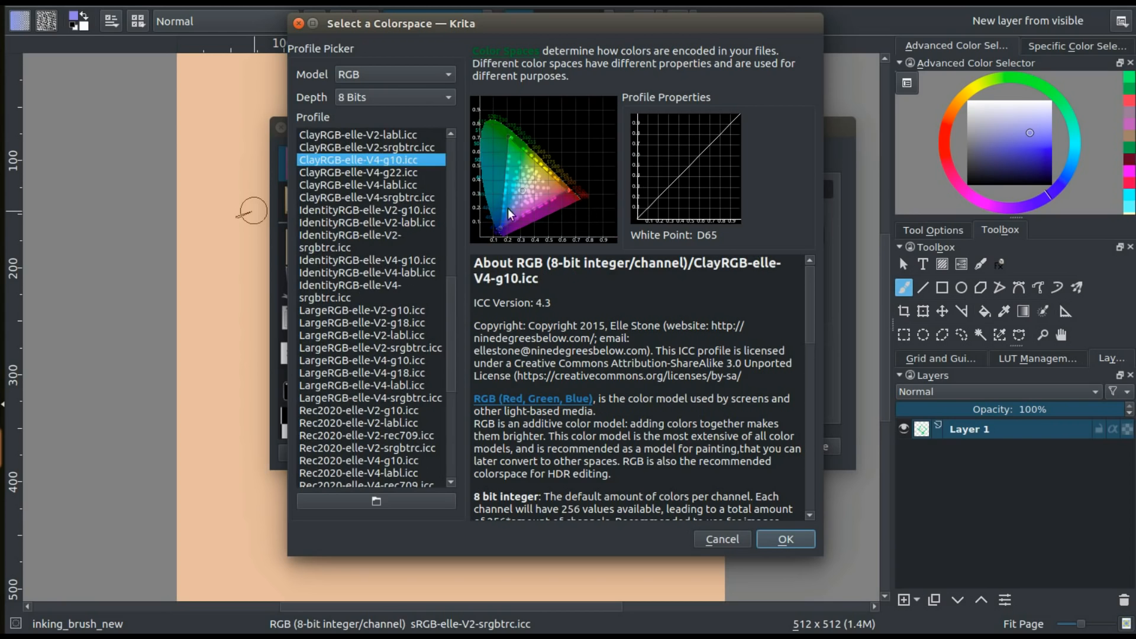
pyautogui.moveTo(448, 342); pyautogui.dragTo(449, 400)
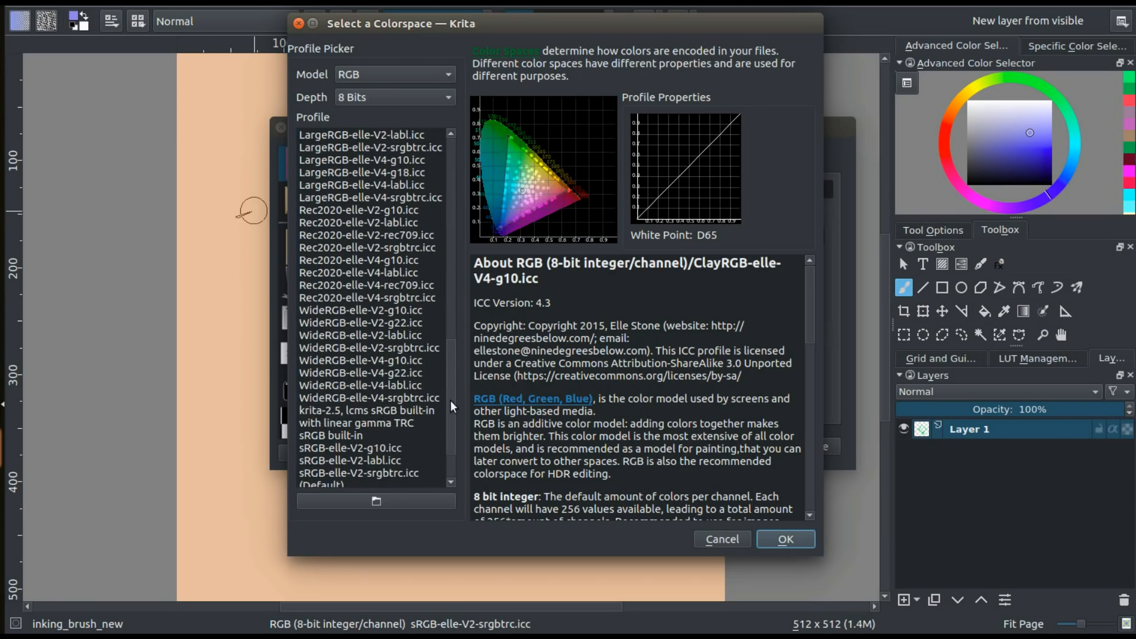
pyautogui.click(386, 249)
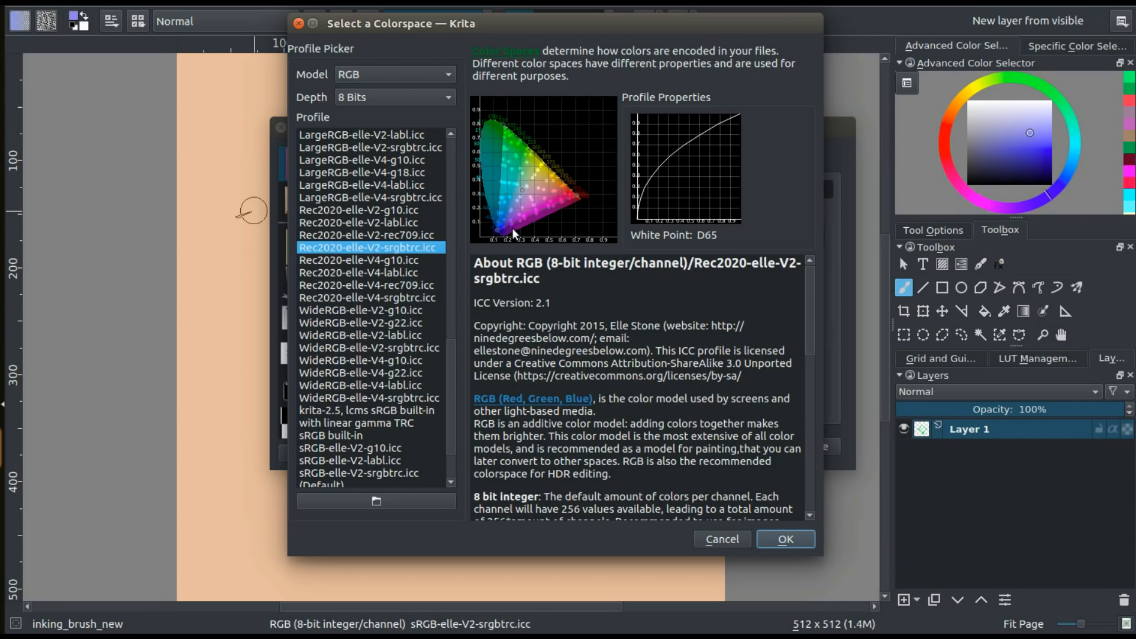
pyautogui.scroll(-2, 372, 419)
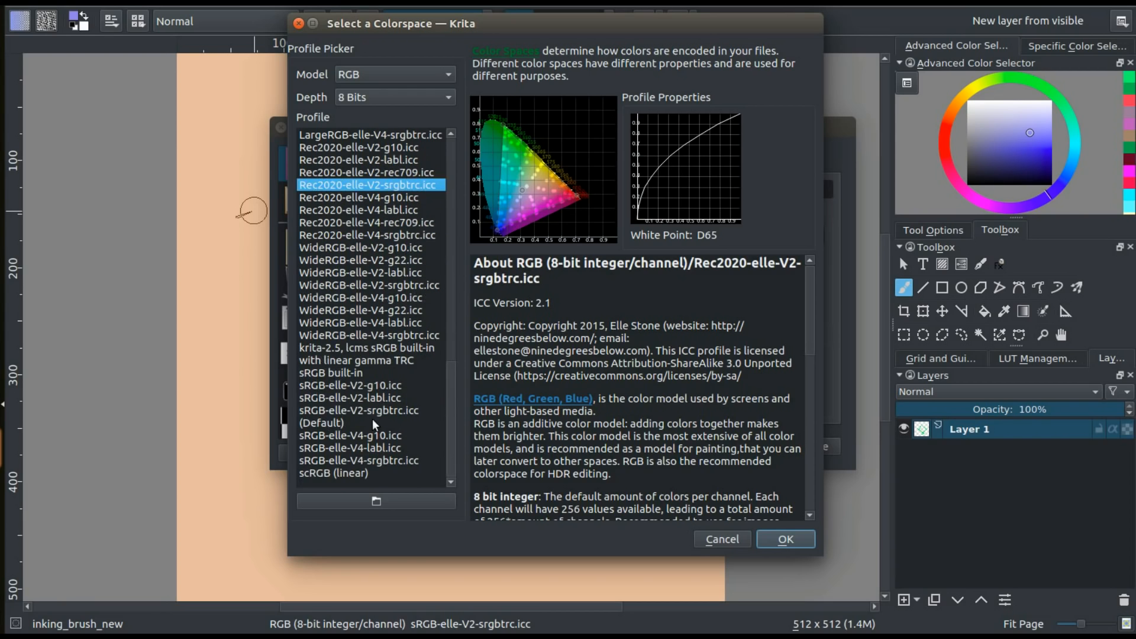
pyautogui.click(376, 388)
pyautogui.click(374, 399)
pyautogui.click(372, 414)
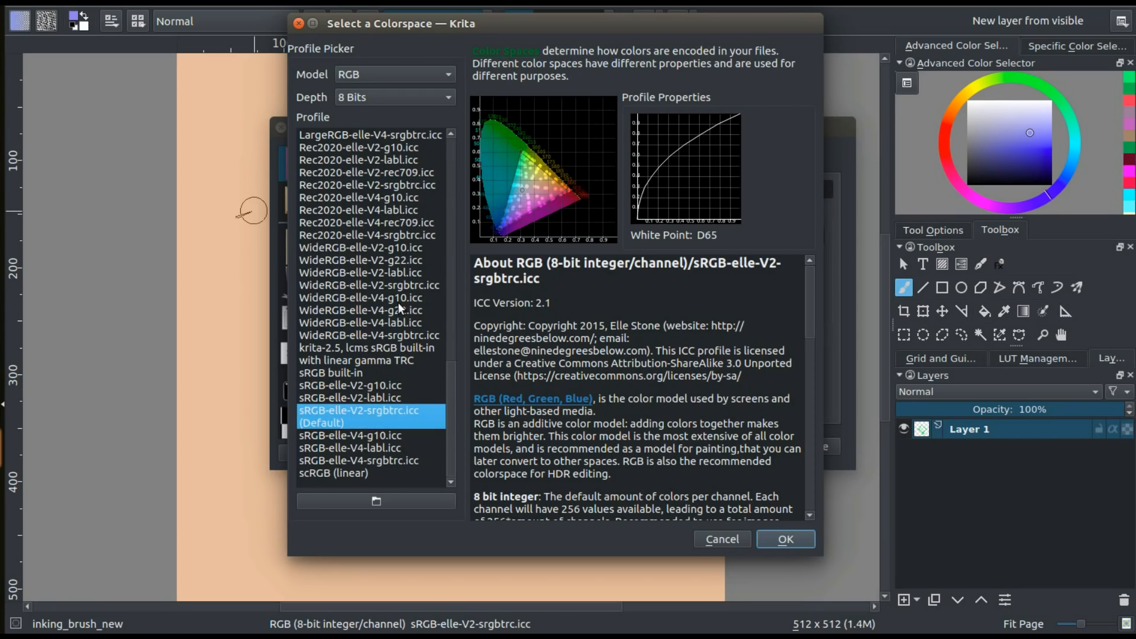
# Compare the gamut diagrams of Rec2020-elle-V2-srgbtrc.icc and Rec2020-elle-V4-labl.icc with those of sRGB-elle-V2-g10.icc and sRGB-elle-V2-labl.icc
pyautogui.click(408, 185)
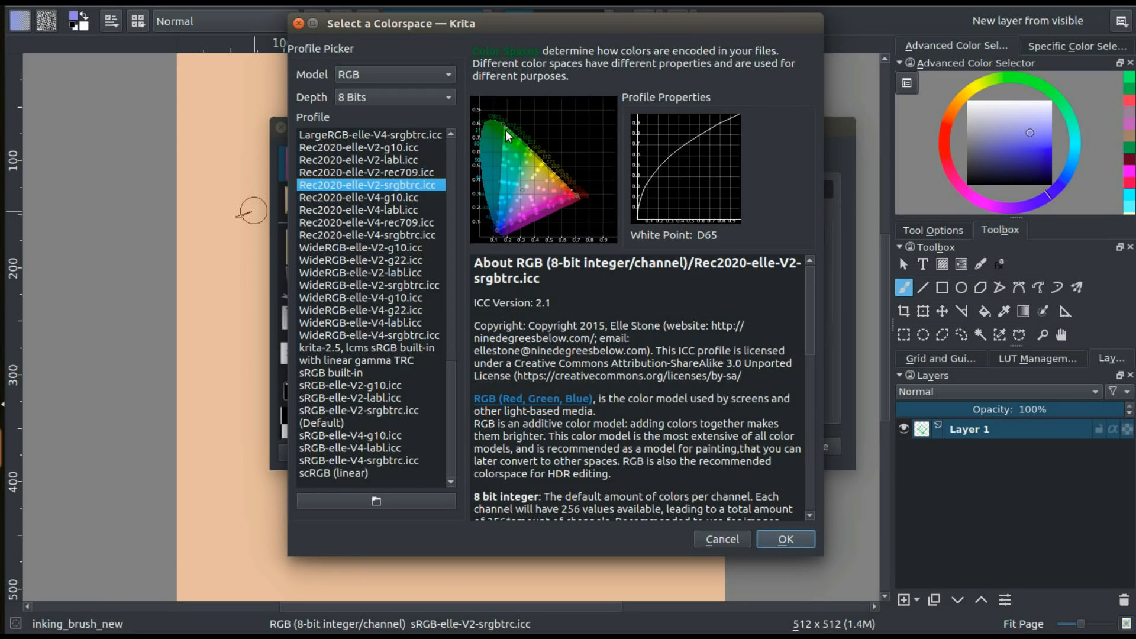
pyautogui.click(377, 386)
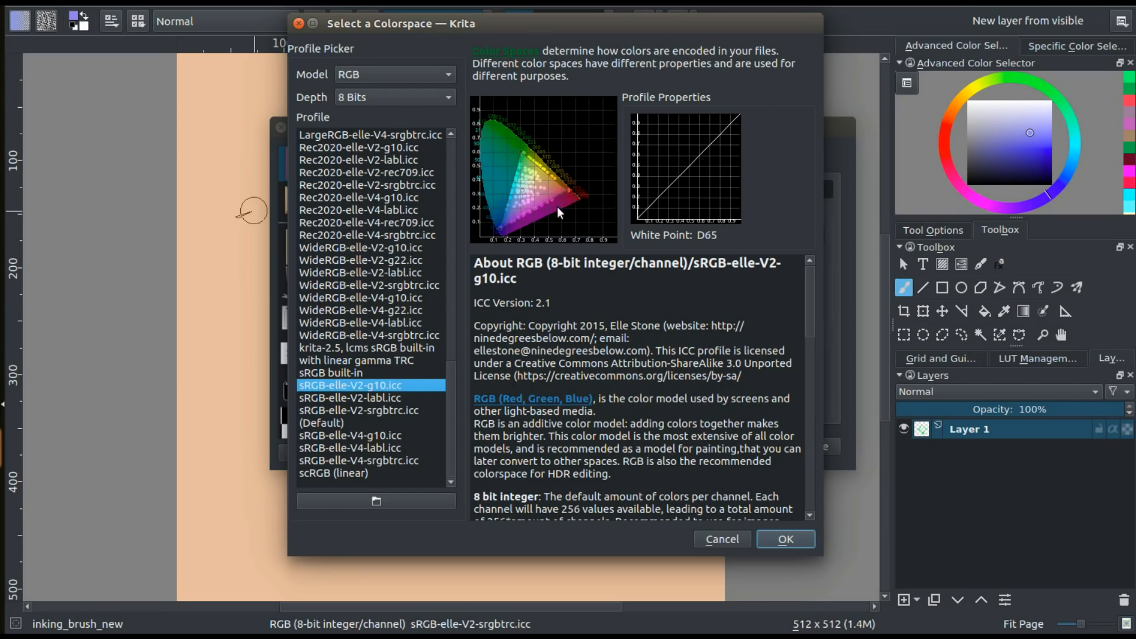
pyautogui.click(387, 213)
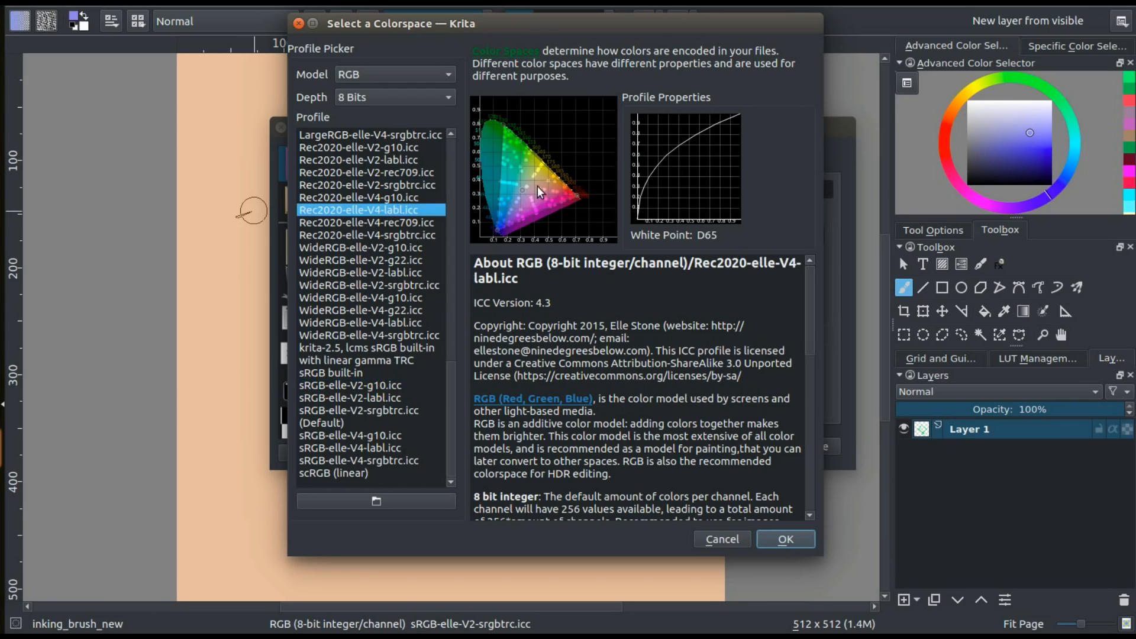
pyautogui.moveTo(534, 172)
pyautogui.click(381, 372)
pyautogui.click(391, 398)
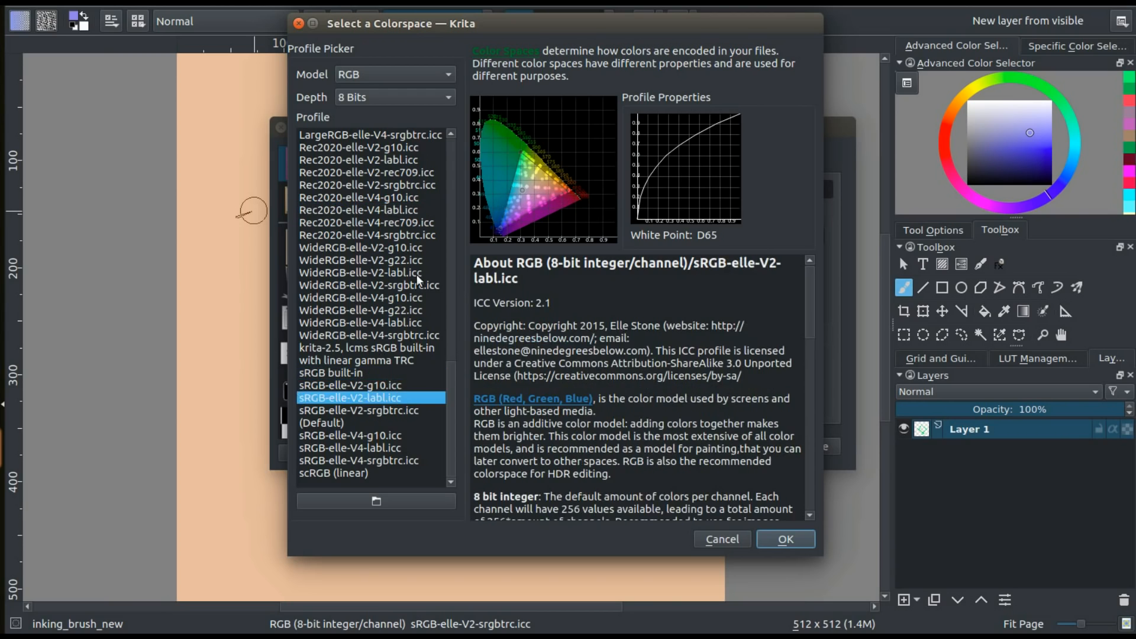
# Compare Rec2020-elle-V4-labl.icc with sRGB-elle-V2-labl.icc, and Rec2020-elle-V4-rec709.icc with the default sRGB profile
pyautogui.click(394, 222)
pyautogui.click(399, 210)
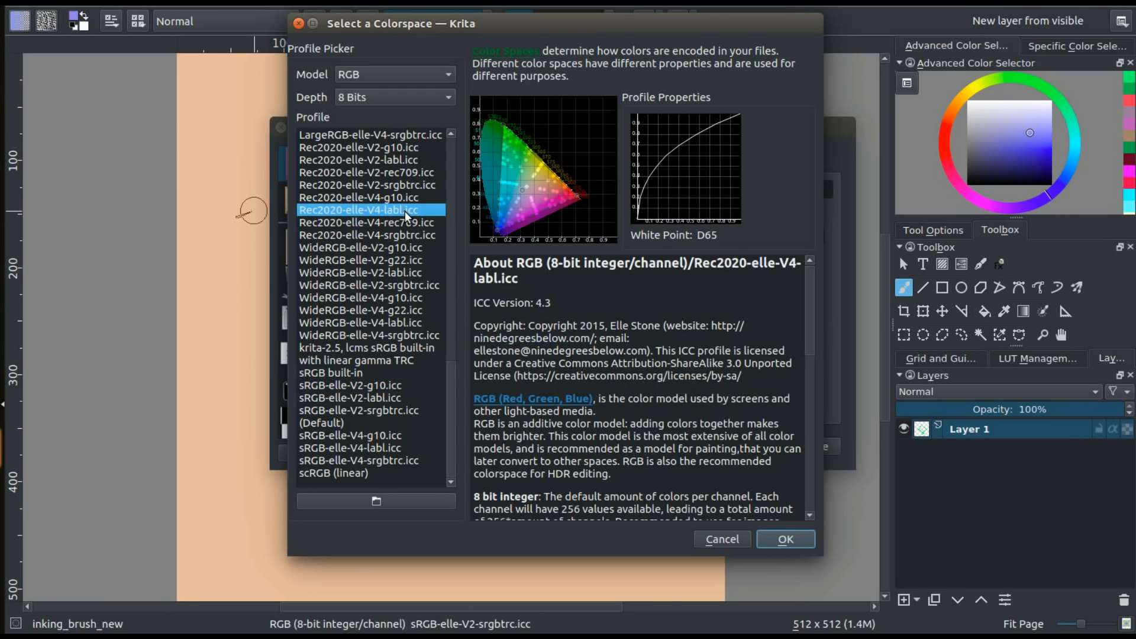
pyautogui.click(382, 399)
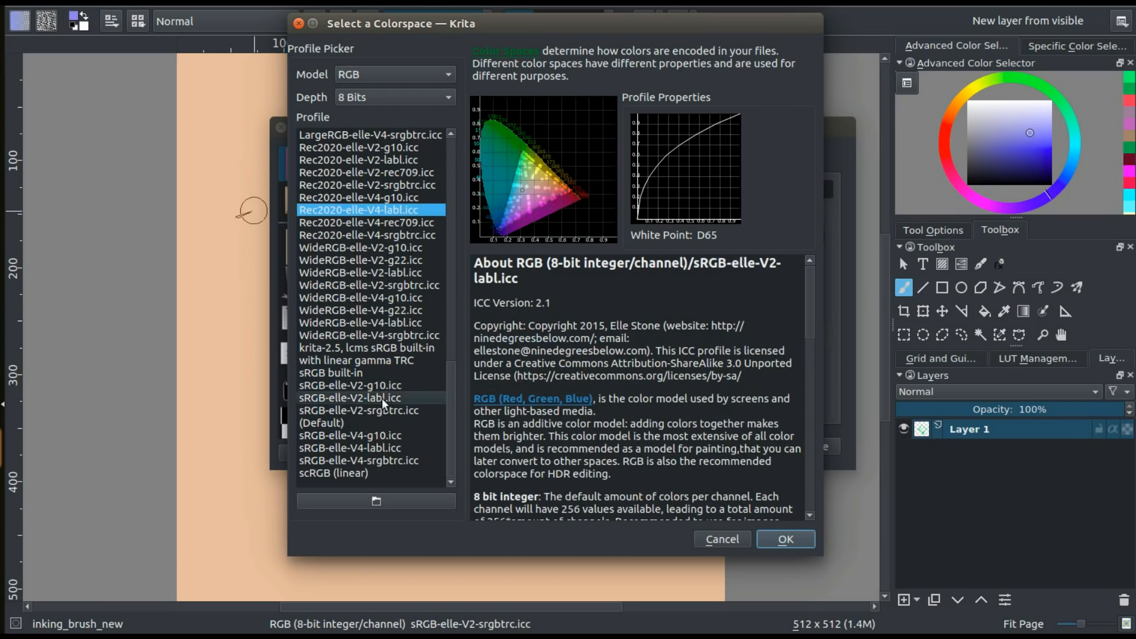
pyautogui.click(388, 407)
pyautogui.click(390, 402)
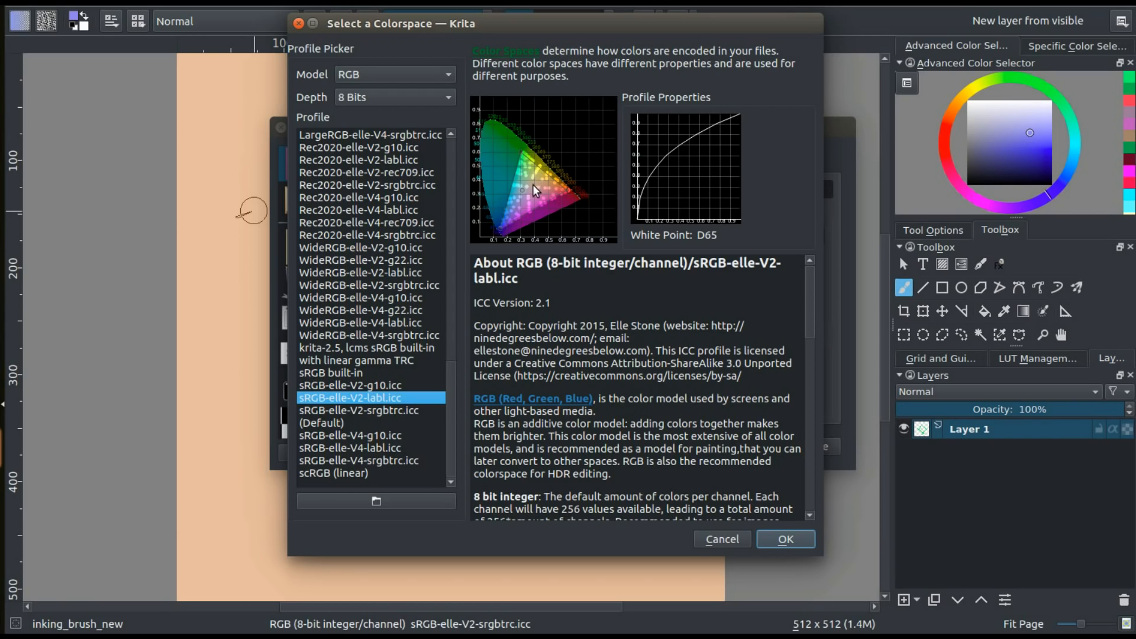
pyautogui.click(393, 223)
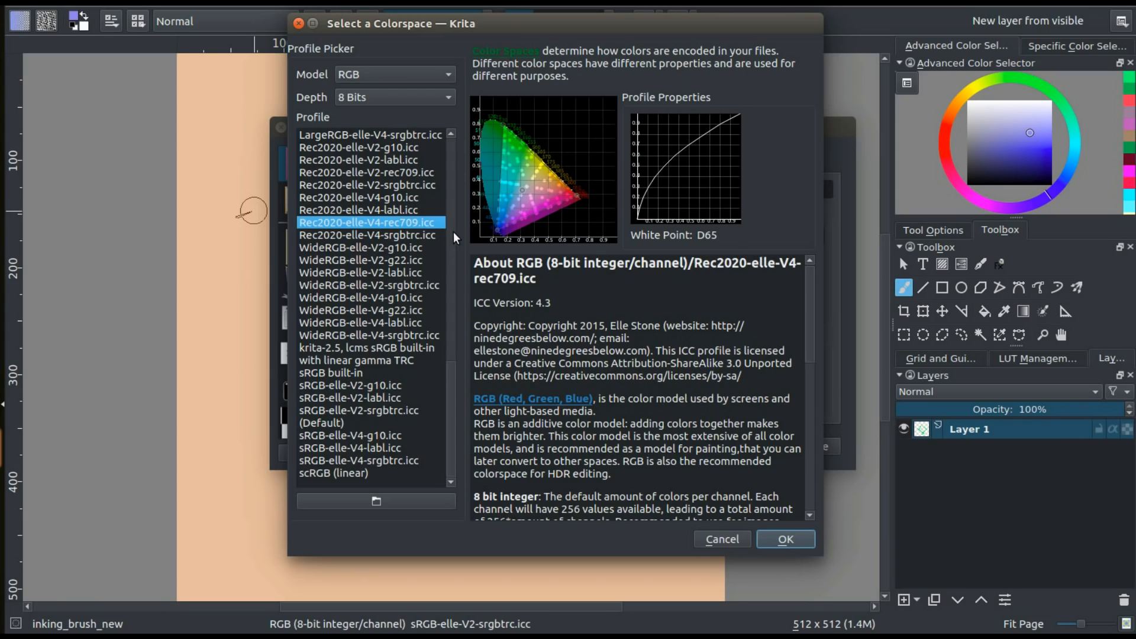
pyautogui.click(390, 414)
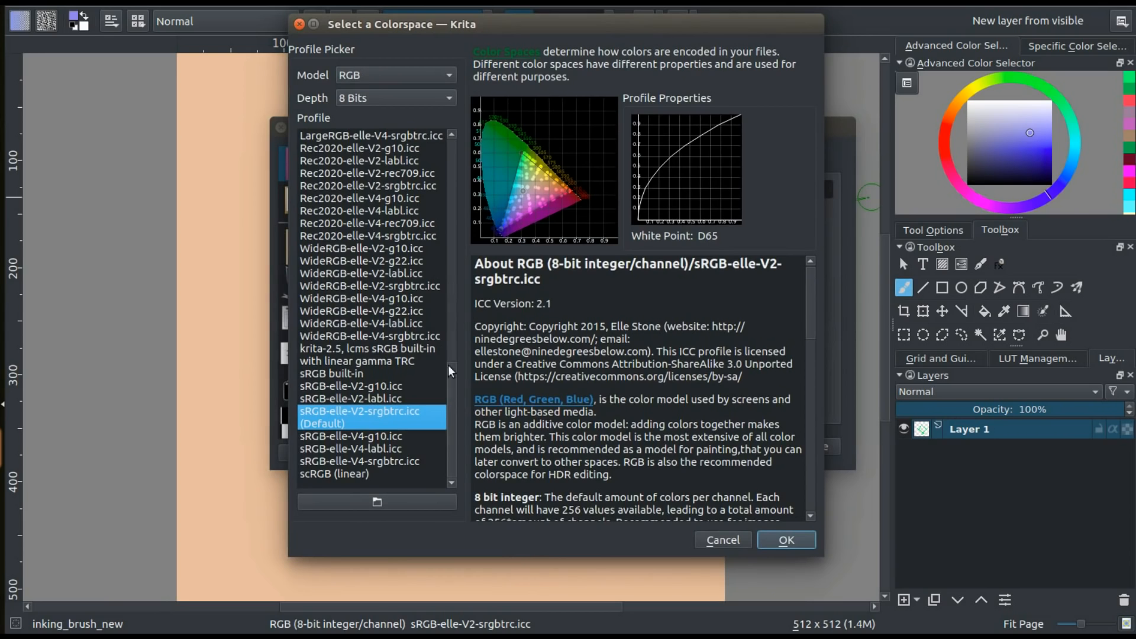
# Create the new document with the Rec2020-elle-V2-rec709.icc profile at 16 Bits depth
pyautogui.scroll(4, 448, 364)
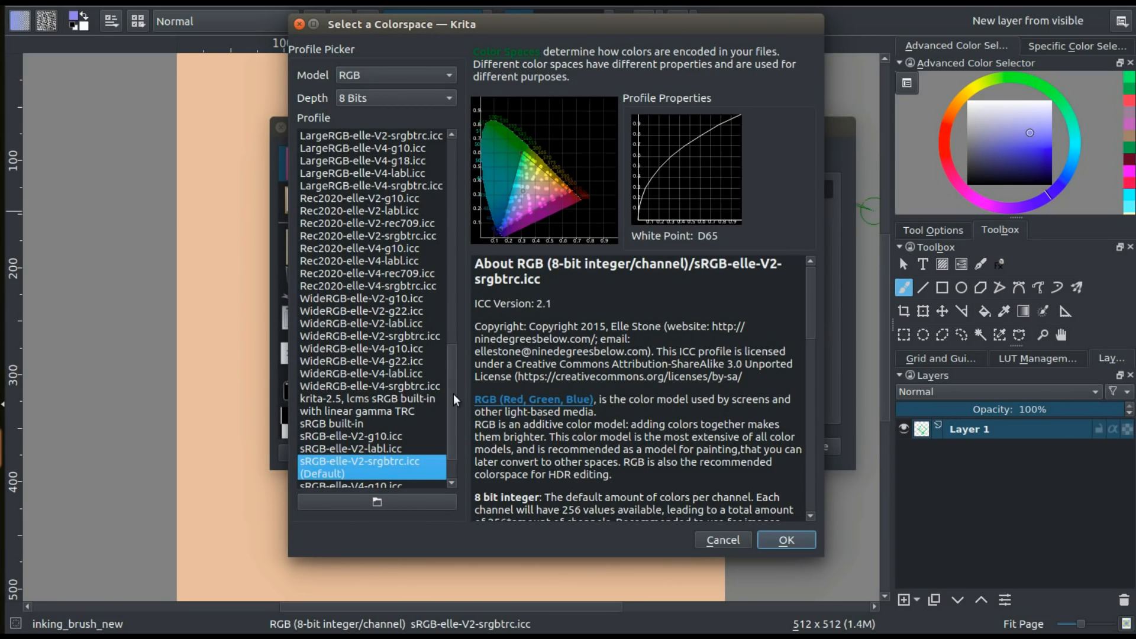
pyautogui.moveTo(449, 390); pyautogui.dragTo(451, 382)
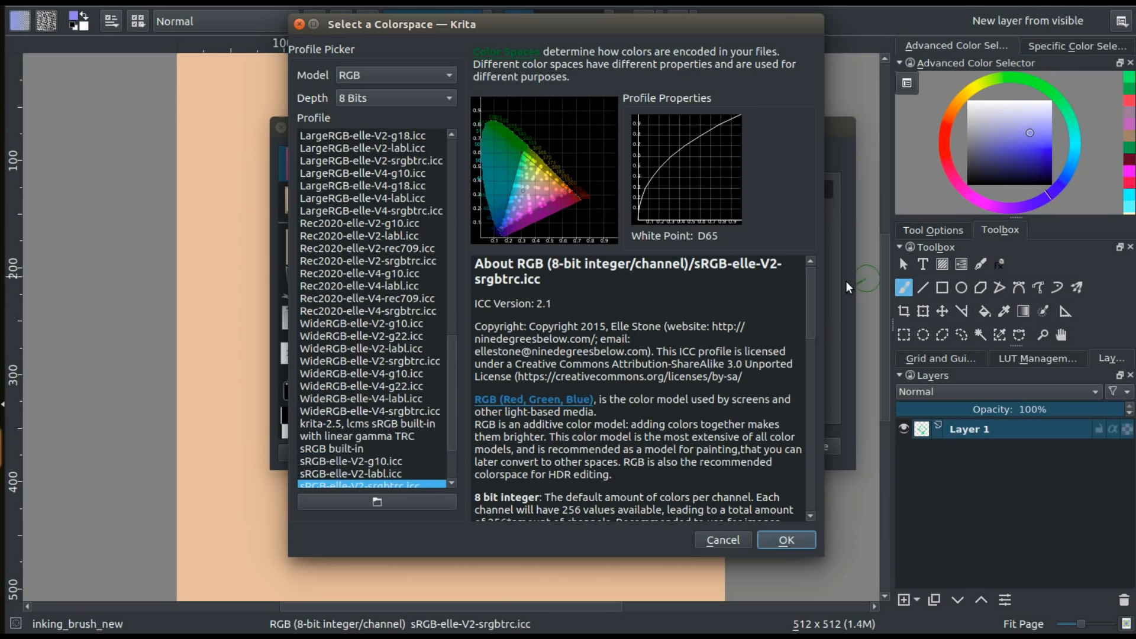
pyautogui.moveTo(446, 353); pyautogui.dragTo(453, 361)
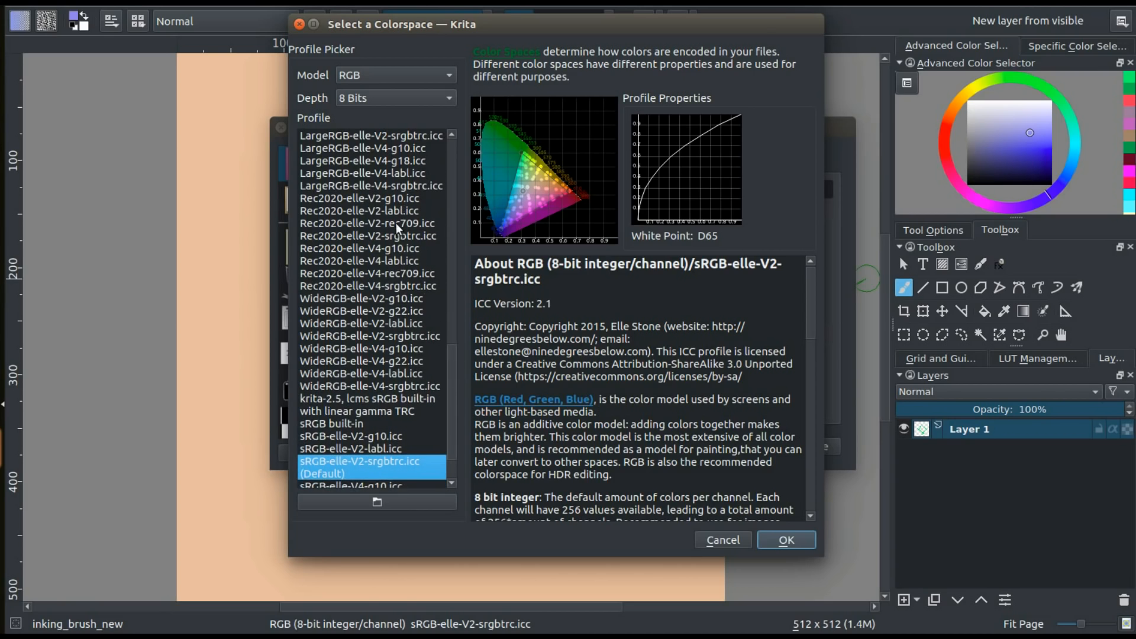
pyautogui.click(403, 223)
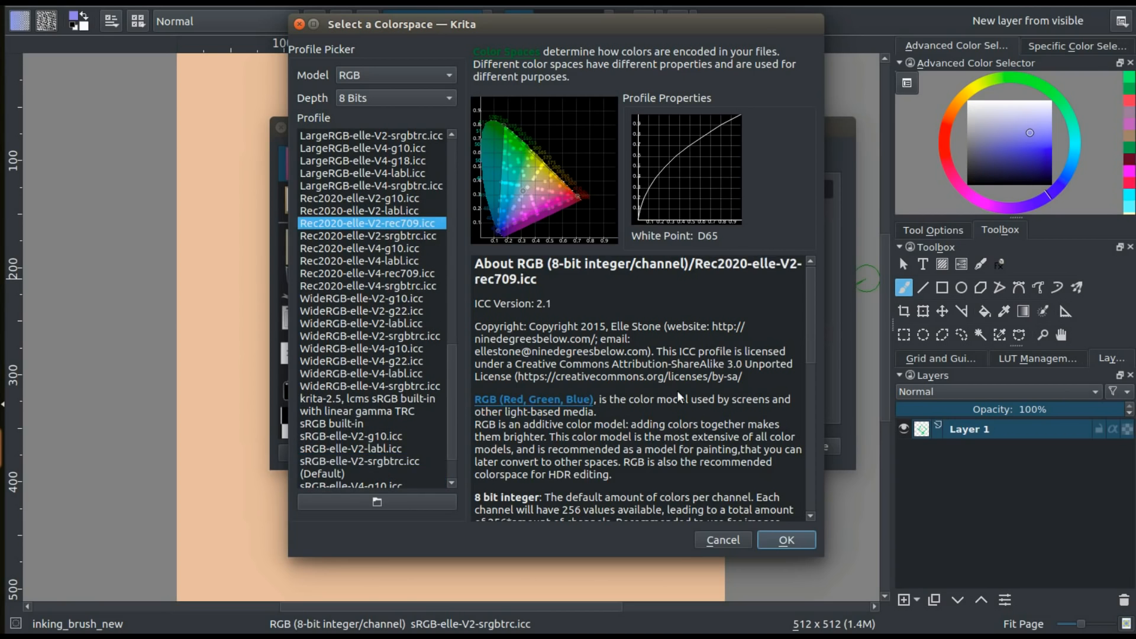
pyautogui.click(366, 99)
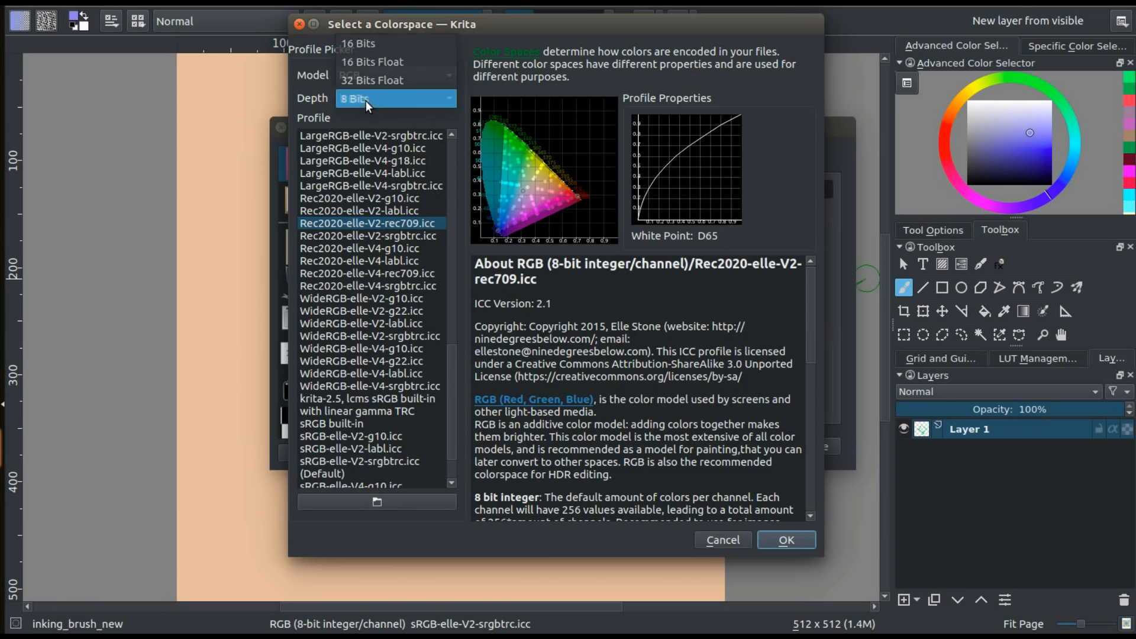
pyautogui.click(361, 75)
pyautogui.click(408, 223)
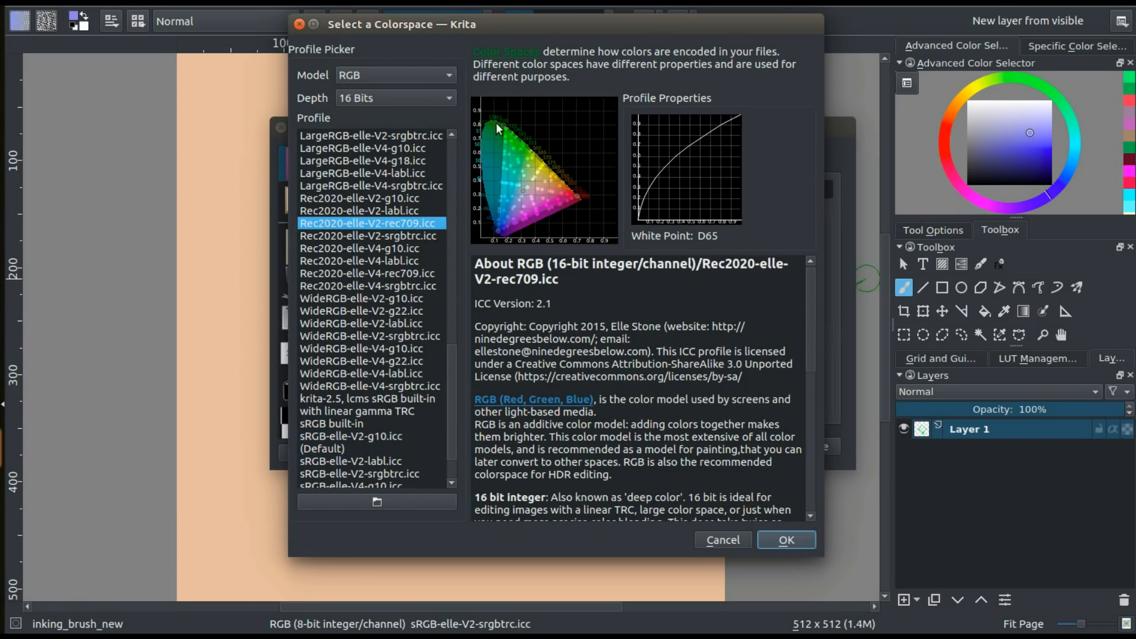
pyautogui.click(769, 539)
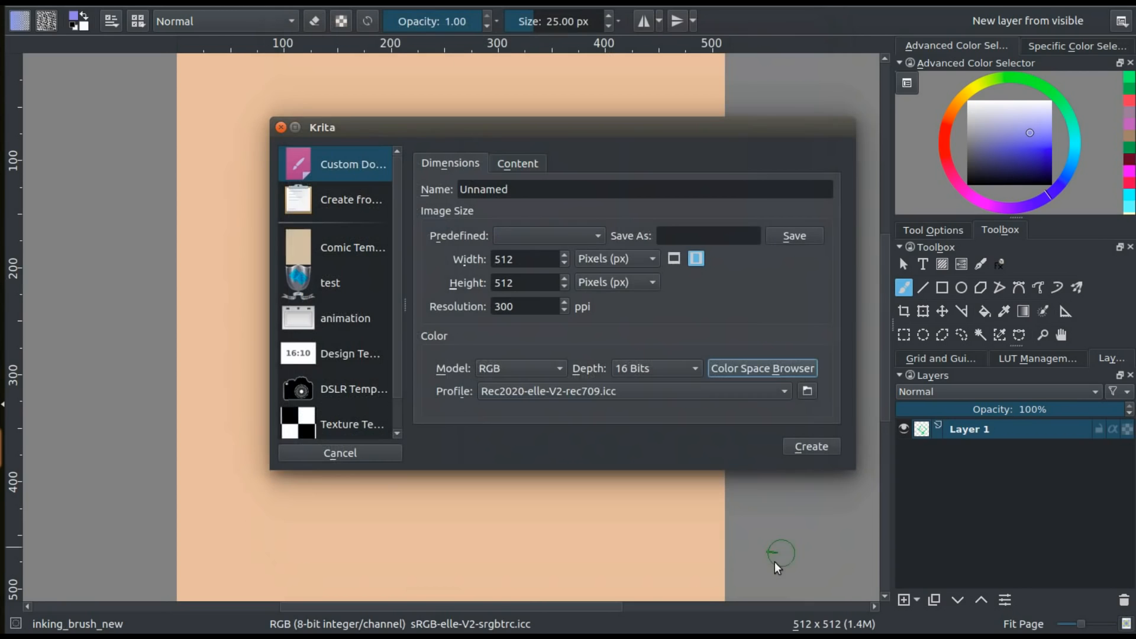
pyautogui.click(810, 446)
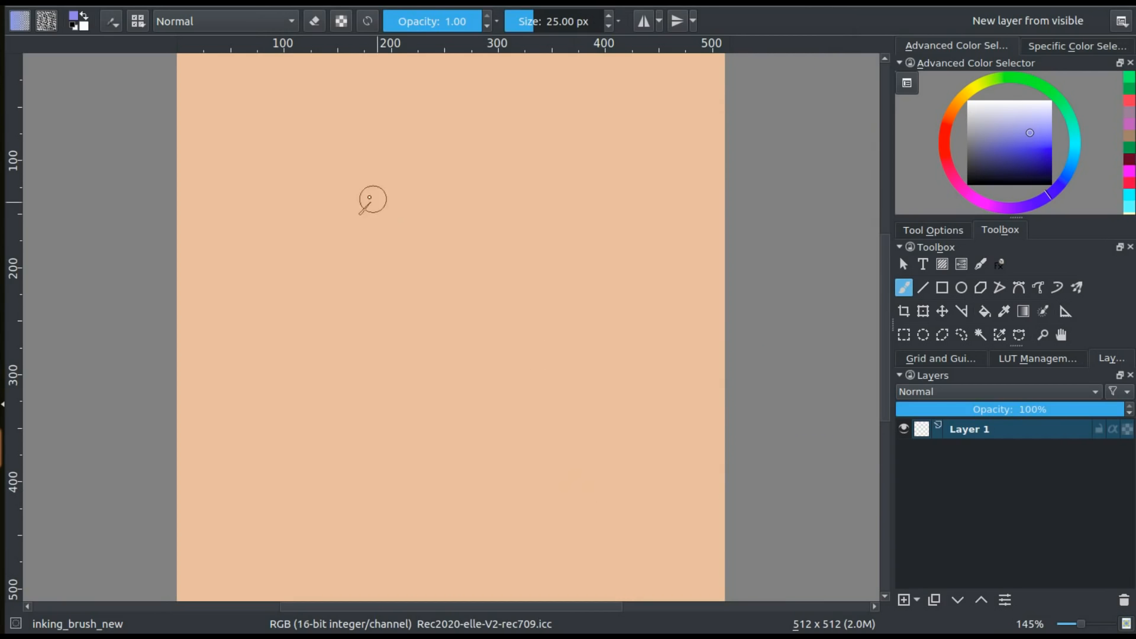
# Paint a zigzag in the light violet-blue and add strokes beside and across it in a more saturated blue
pyautogui.moveTo(245, 137)
pyautogui.mouseDown()
pyautogui.moveTo(550, 288)
pyautogui.moveTo(520, 423)
pyautogui.moveTo(279, 309)
pyautogui.mouseUp()
pyautogui.click(1044, 144)
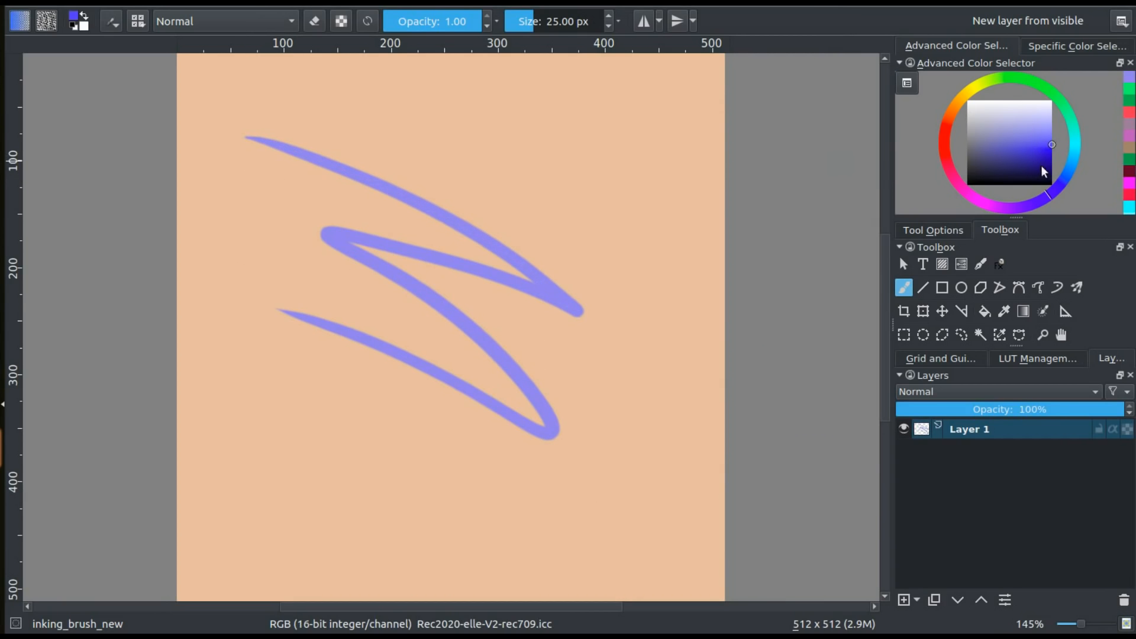
pyautogui.moveTo(278, 358)
pyautogui.mouseDown()
pyautogui.moveTo(234, 405)
pyautogui.moveTo(323, 504)
pyautogui.mouseUp()
pyautogui.moveTo(462, 279); pyautogui.dragTo(521, 491)
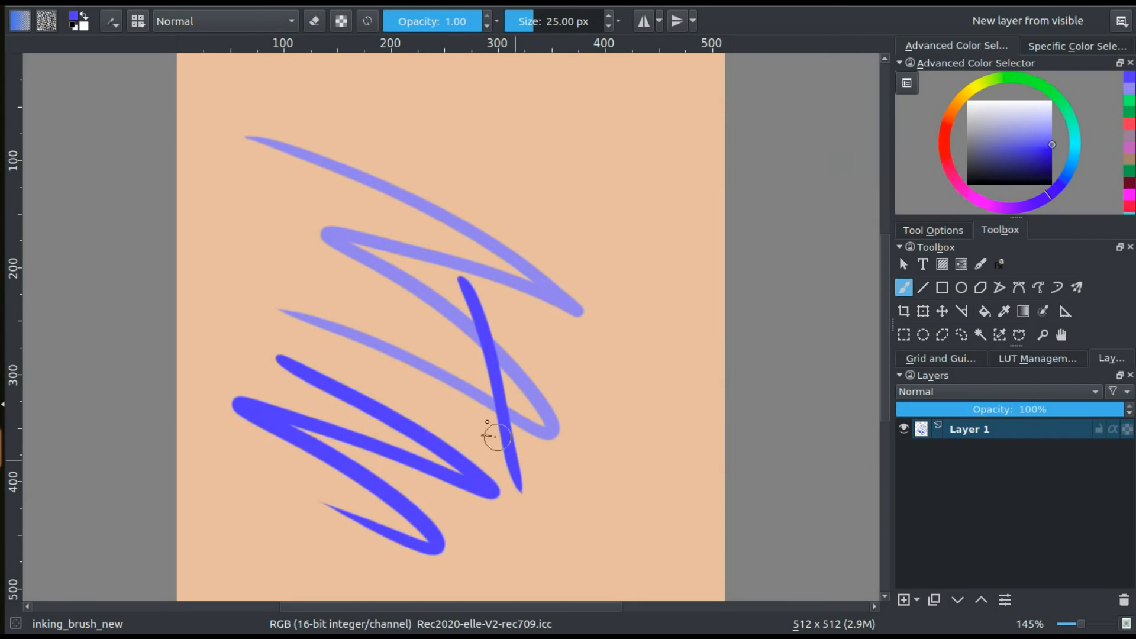
pyautogui.moveTo(441, 118); pyautogui.dragTo(625, 407)
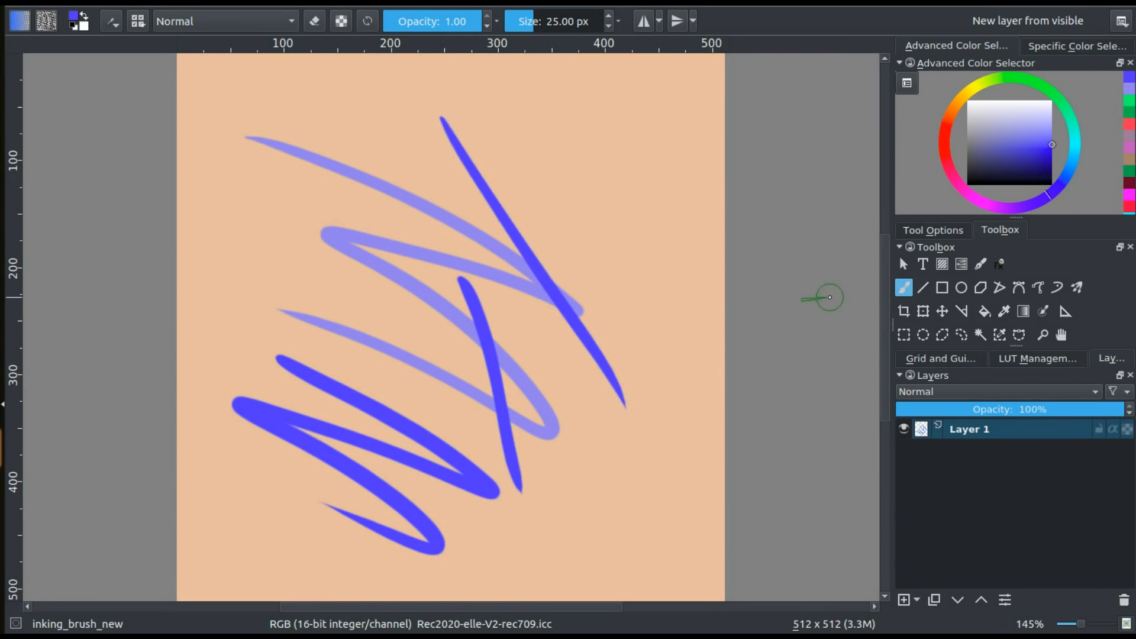
# Paint strokes near the canvas's upper right corner in a deeper saturated blue and a zigzag over them in dark green
pyautogui.click(1052, 148)
pyautogui.moveTo(506, 159)
pyautogui.mouseDown()
pyautogui.moveTo(583, 201)
pyautogui.moveTo(645, 195)
pyautogui.moveTo(651, 395)
pyautogui.mouseUp()
pyautogui.click(1053, 94)
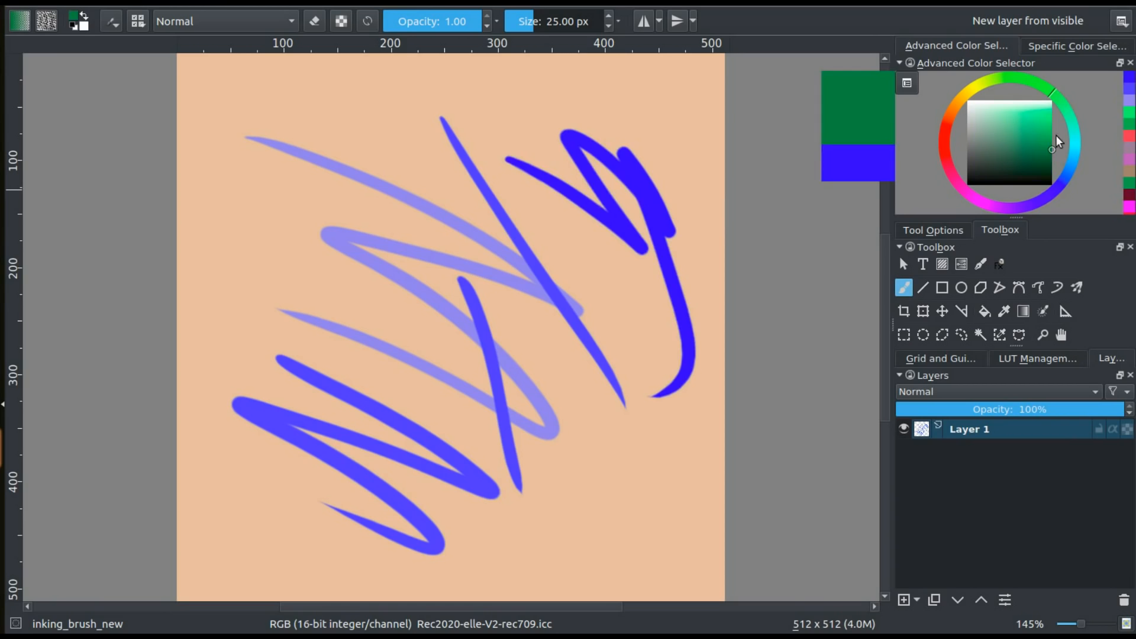
pyautogui.click(1049, 146)
pyautogui.moveTo(609, 92)
pyautogui.mouseDown()
pyautogui.moveTo(627, 110)
pyautogui.moveTo(641, 189)
pyautogui.moveTo(420, 177)
pyautogui.mouseUp()
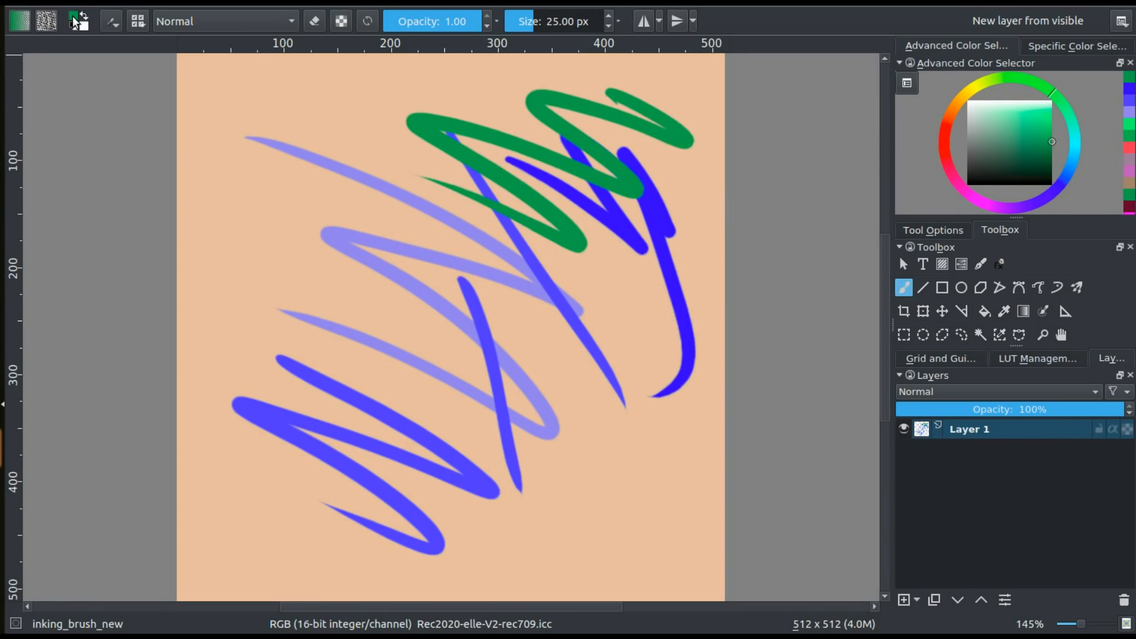
# Set the foreground colour to green #00ae00 in the colour selection dialog and paint a zigzag along the canvas's left side
pyautogui.click(75, 22)
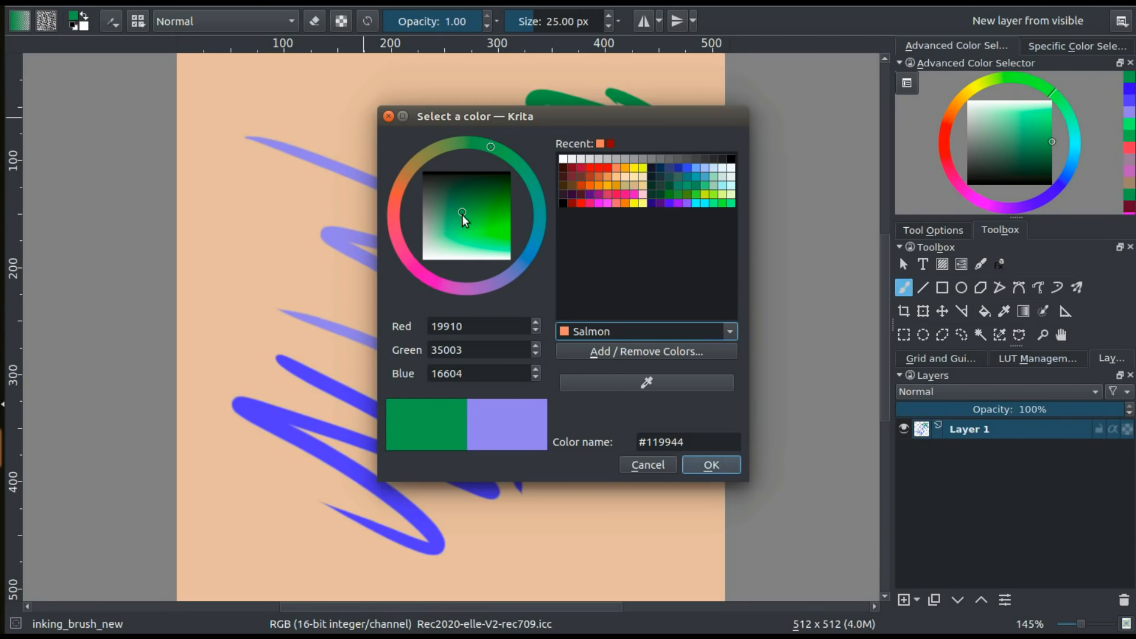
pyautogui.moveTo(463, 212); pyautogui.dragTo(515, 211)
pyautogui.moveTo(243, 213)
pyautogui.mouseDown()
pyautogui.moveTo(346, 336)
pyautogui.moveTo(260, 399)
pyautogui.moveTo(274, 496)
pyautogui.mouseUp()
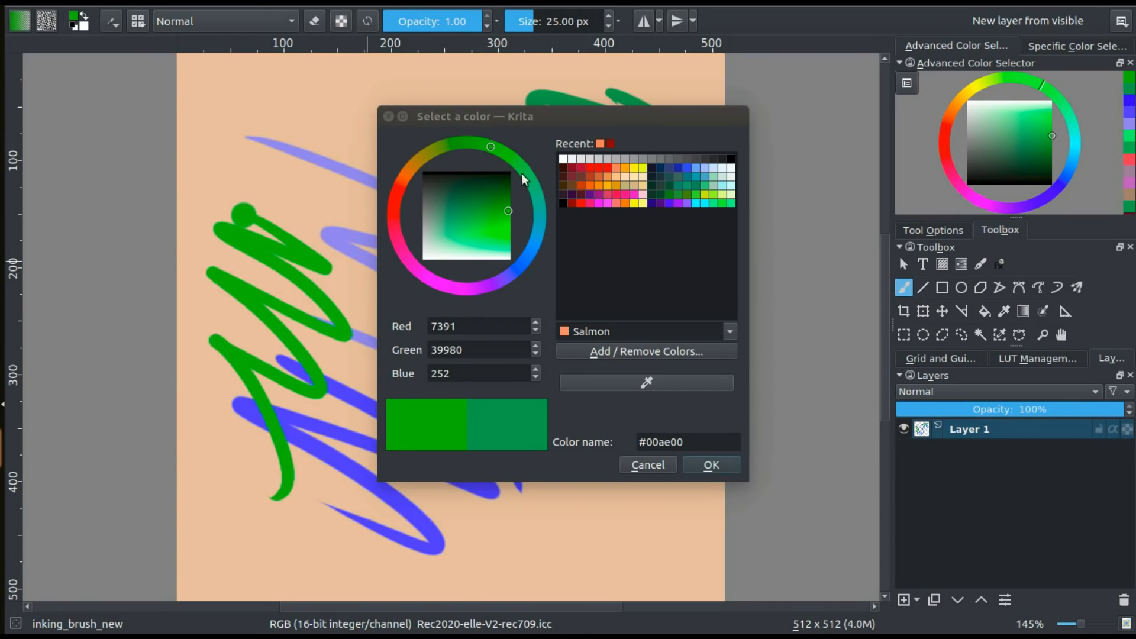
# Shift the foreground colour to teal in the colour dialog, adjust its saturation in the Advanced Color Selector, and close the dialog
pyautogui.moveTo(522, 178); pyautogui.dragTo(545, 200)
pyautogui.click(474, 214)
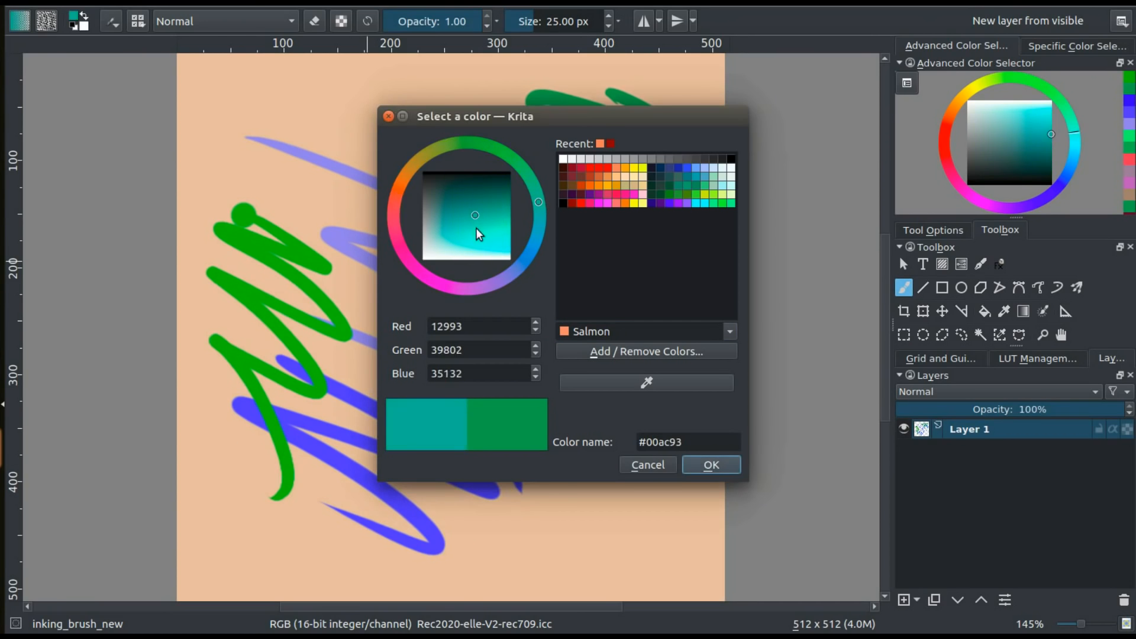
pyautogui.click(454, 215)
pyautogui.click(1026, 144)
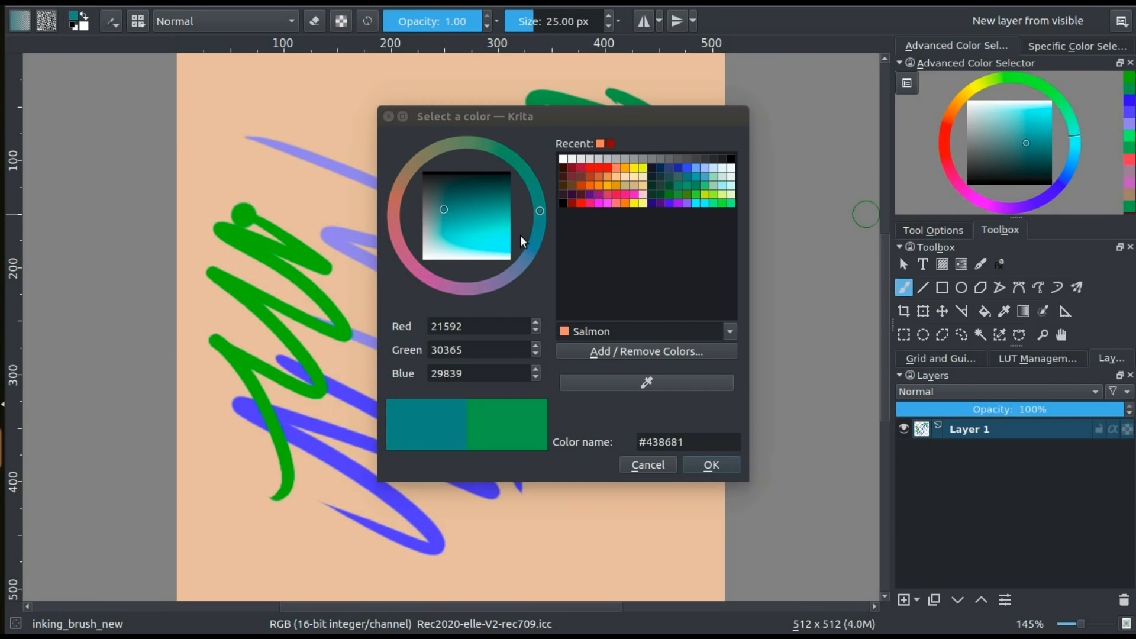
pyautogui.click(1052, 142)
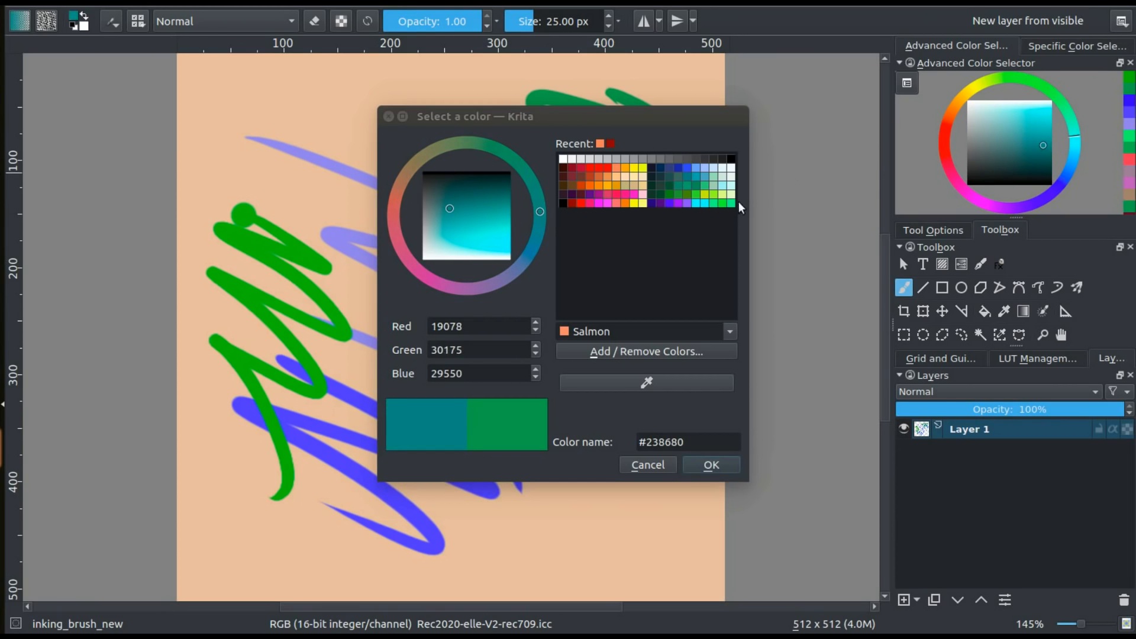
pyautogui.click(389, 116)
# Pick a bright cyan in the pop-up palette and paint a zigzag across the upper left part of the canvas
pyautogui.rightClick(415, 230)
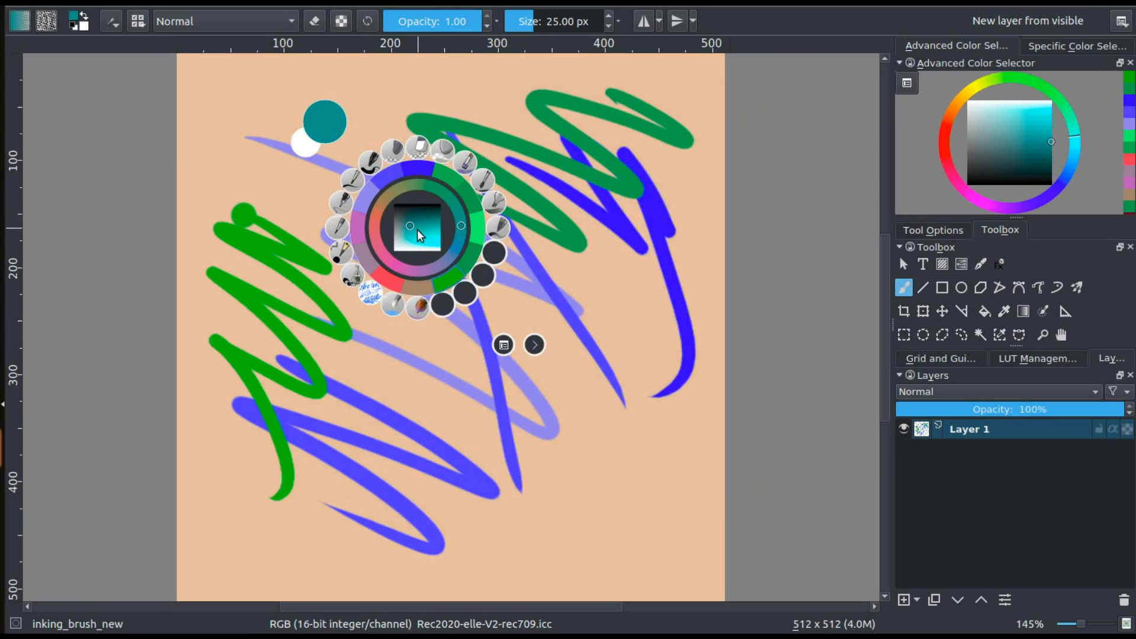
pyautogui.moveTo(426, 230); pyautogui.dragTo(448, 232)
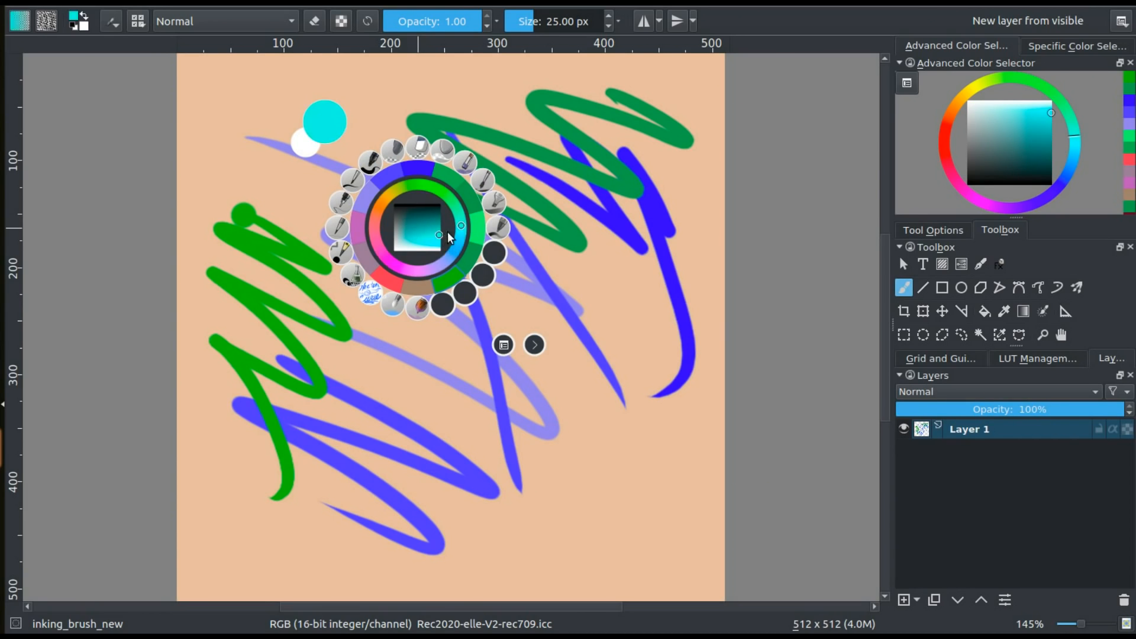
pyautogui.click(267, 179)
pyautogui.moveTo(229, 135)
pyautogui.mouseDown()
pyautogui.moveTo(329, 183)
pyautogui.moveTo(402, 302)
pyautogui.moveTo(426, 422)
pyautogui.mouseUp()
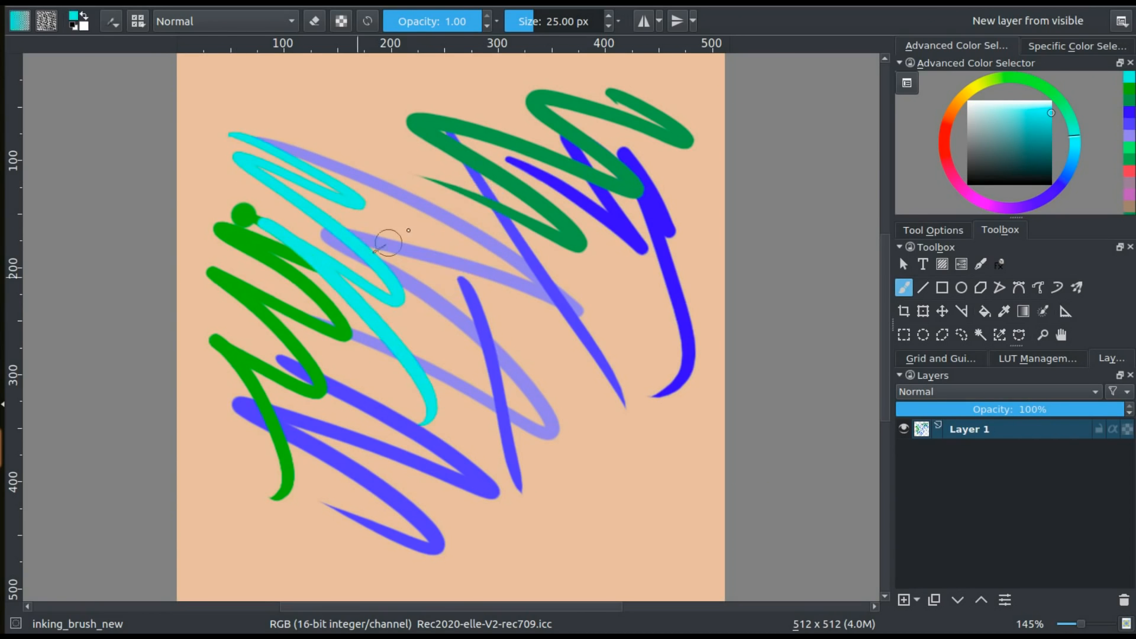
# Examine the edges of the cyan strokes up close where they cross the green and violet ones
pyautogui.moveTo(373, 257); pyautogui.dragTo(475, 308)
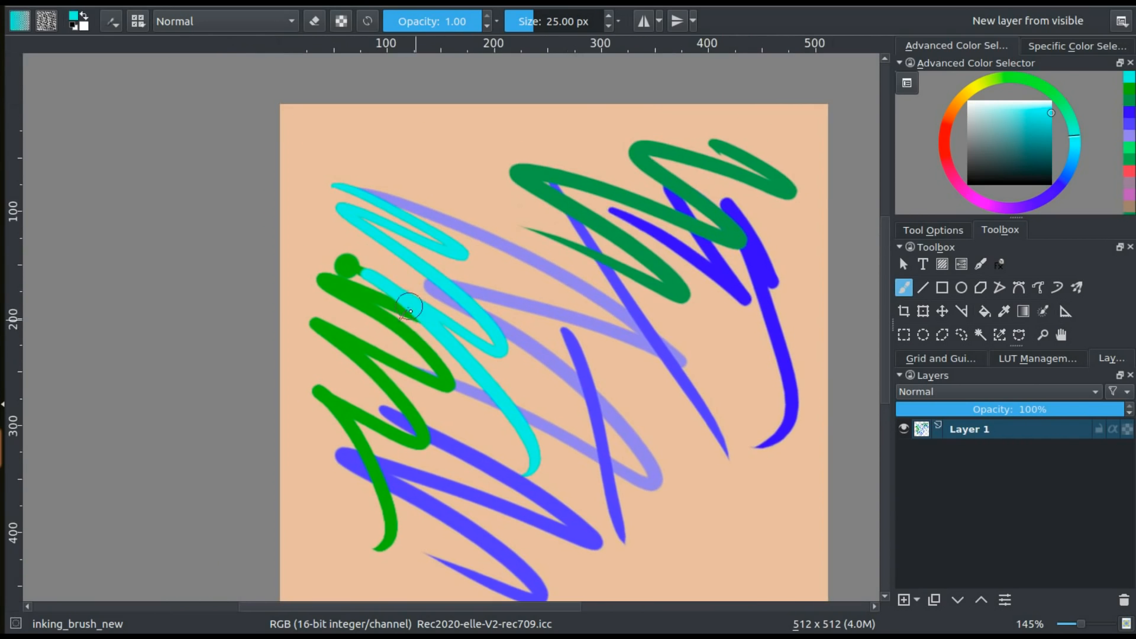
pyautogui.hotkey('ctrl', '+')
pyautogui.hotkey('ctrl', '+')
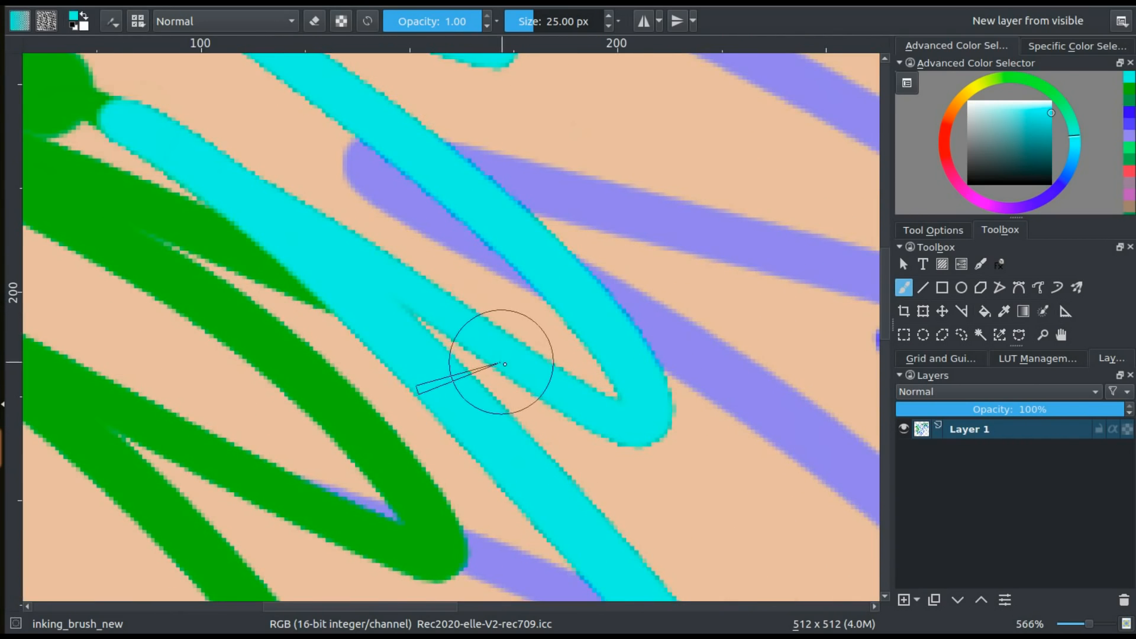
pyautogui.scroll(4, 503, 379)
pyautogui.scroll(-5, 494, 396)
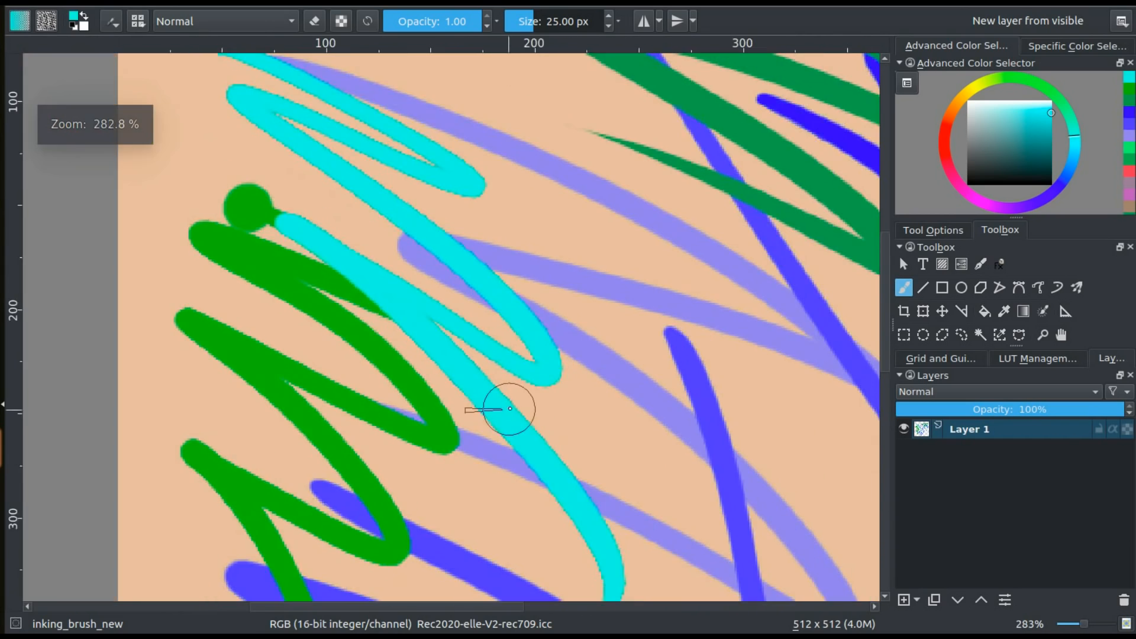
pyautogui.moveTo(490, 329); pyautogui.dragTo(388, 278)
pyautogui.hotkey('ctrl', '-')
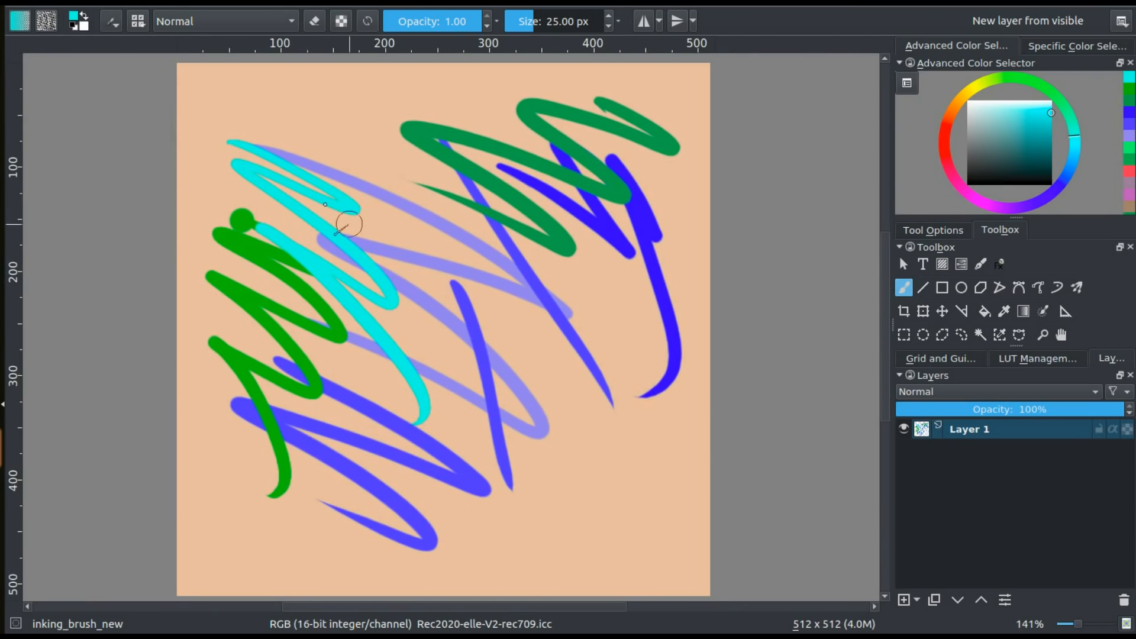
# Open the foreground colour's selection dialog and inspect its 16-bit Red, Green and Blue values
pyautogui.click(74, 17)
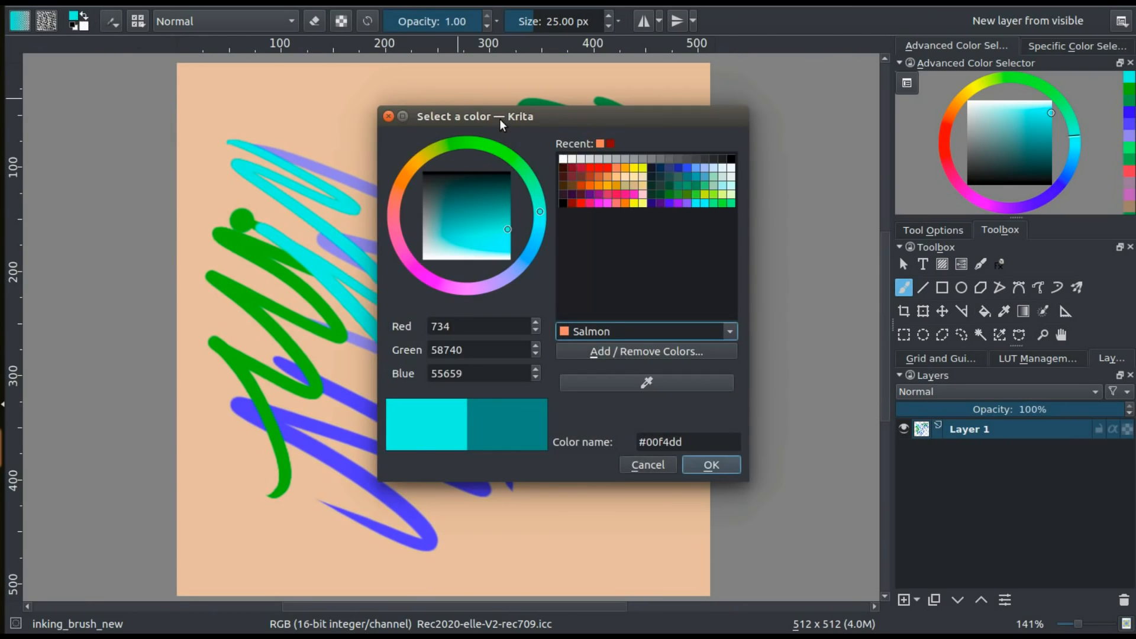
pyautogui.moveTo(499, 119); pyautogui.dragTo(529, 114)
pyautogui.click(504, 366)
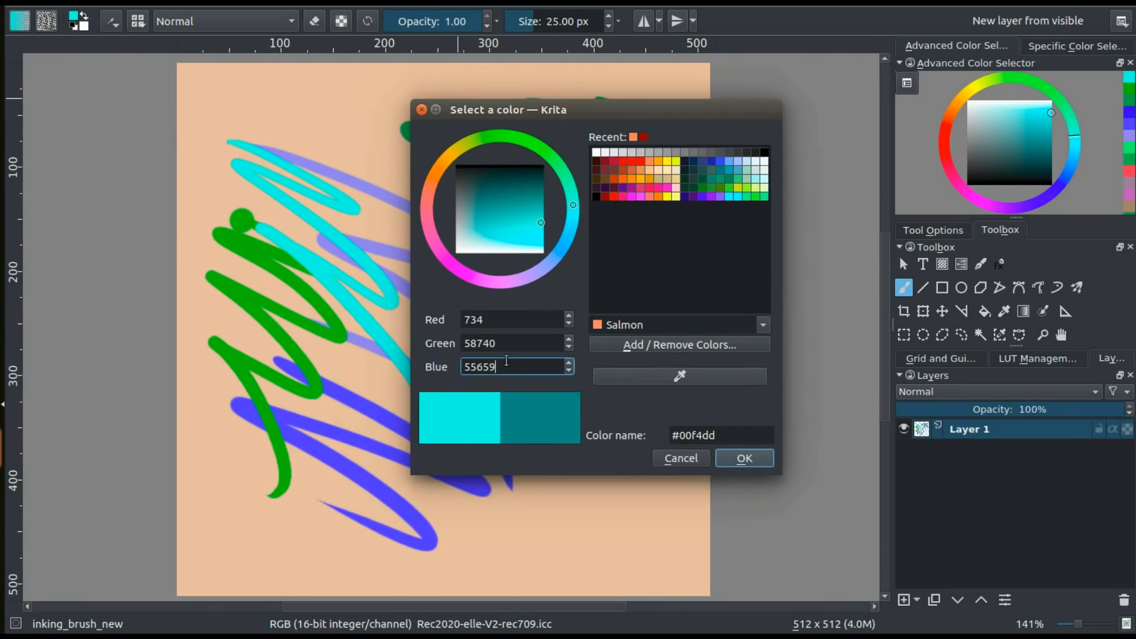
pyautogui.moveTo(504, 365); pyautogui.dragTo(463, 394)
pyautogui.doubleClick(487, 344)
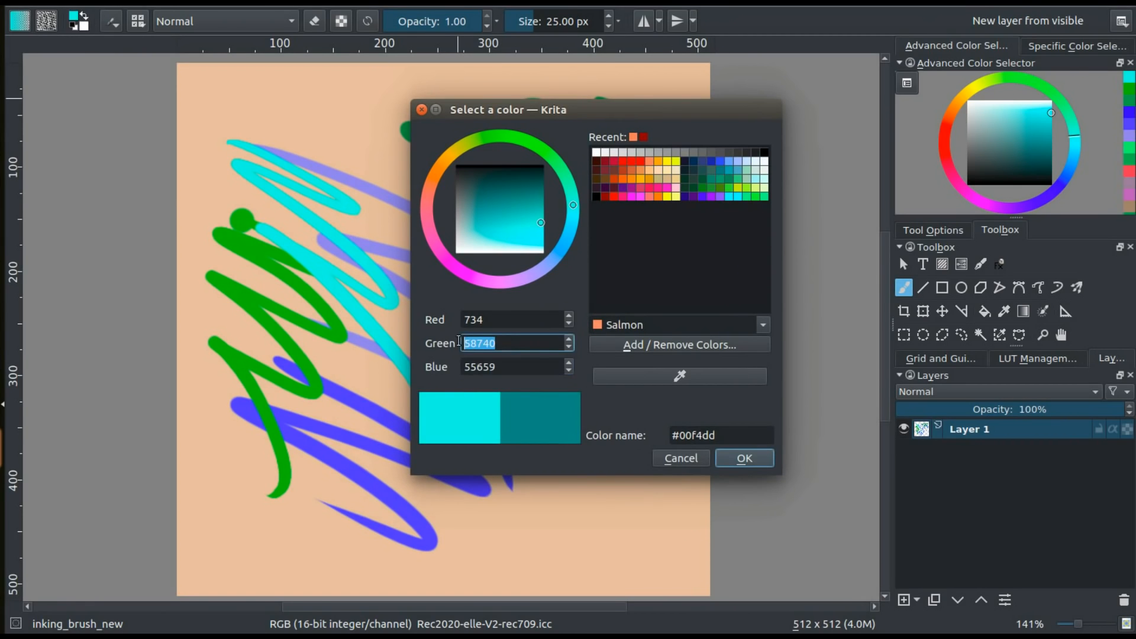
pyautogui.doubleClick(484, 320)
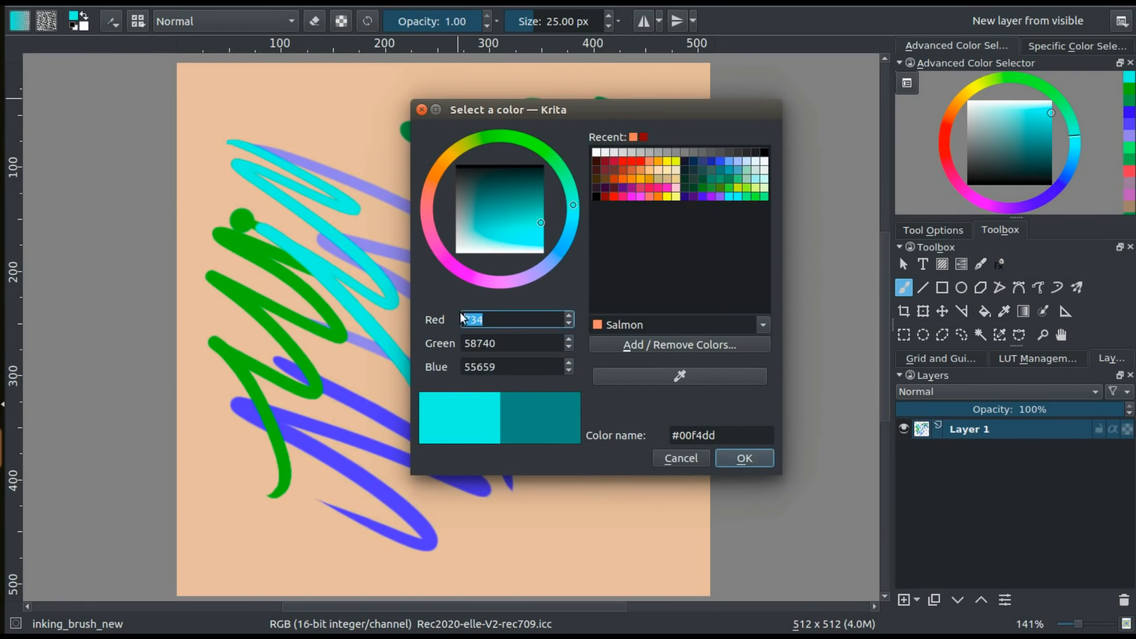
# Swap the dialog's current colour with the previous teal, try another hue and shade, and revert to the bright cyan
pyautogui.click(530, 411)
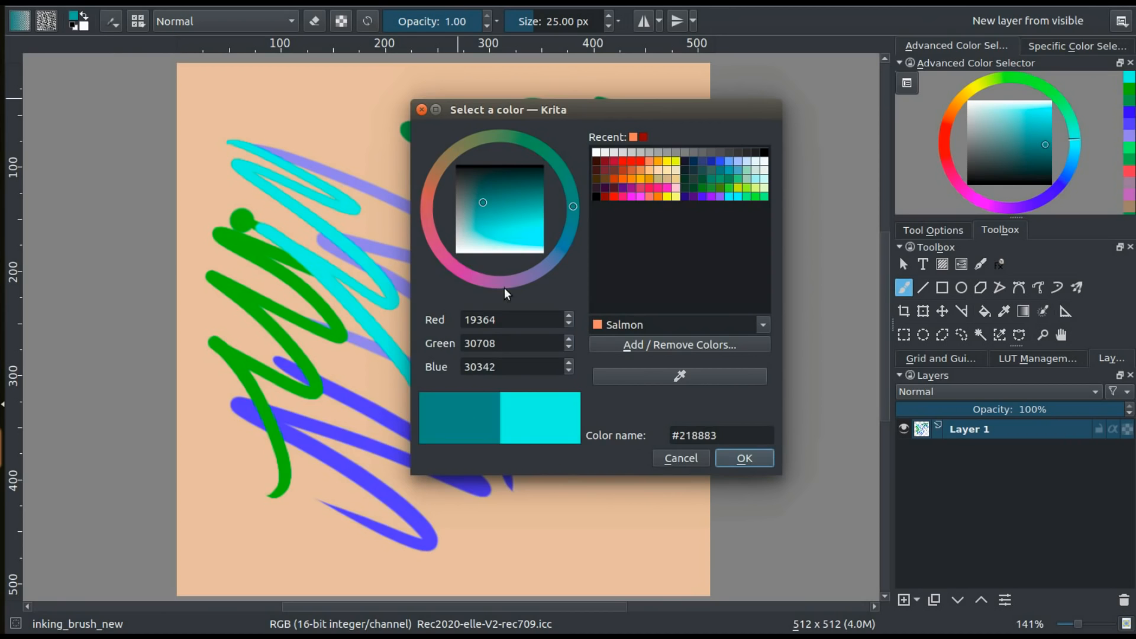
pyautogui.click(518, 401)
pyautogui.moveTo(573, 205); pyautogui.dragTo(563, 173)
pyautogui.click(502, 190)
pyautogui.click(519, 402)
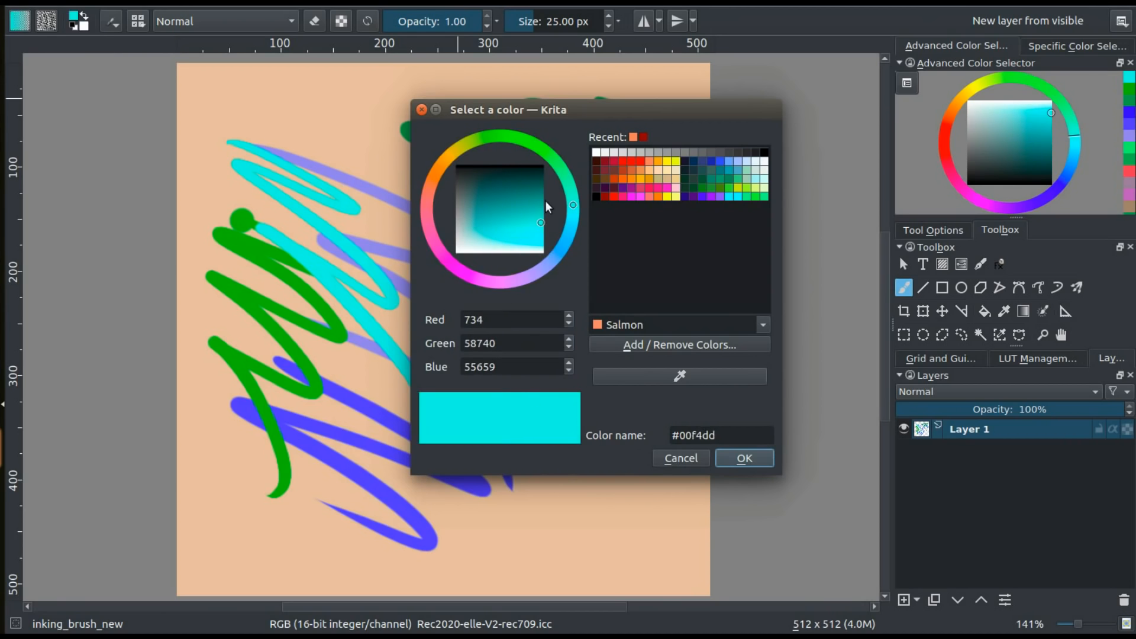
# Try a red and a yellow palette swatch in the colour dialog and choose the colour named Tomato
pyautogui.click(640, 159)
pyautogui.click(674, 162)
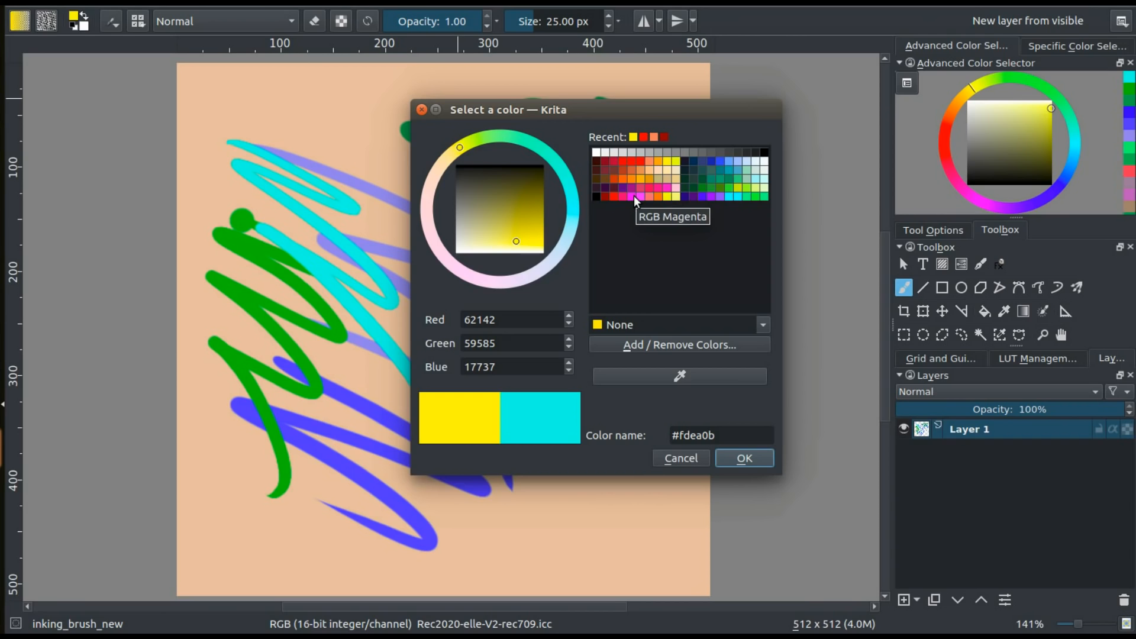
pyautogui.doubleClick(722, 320)
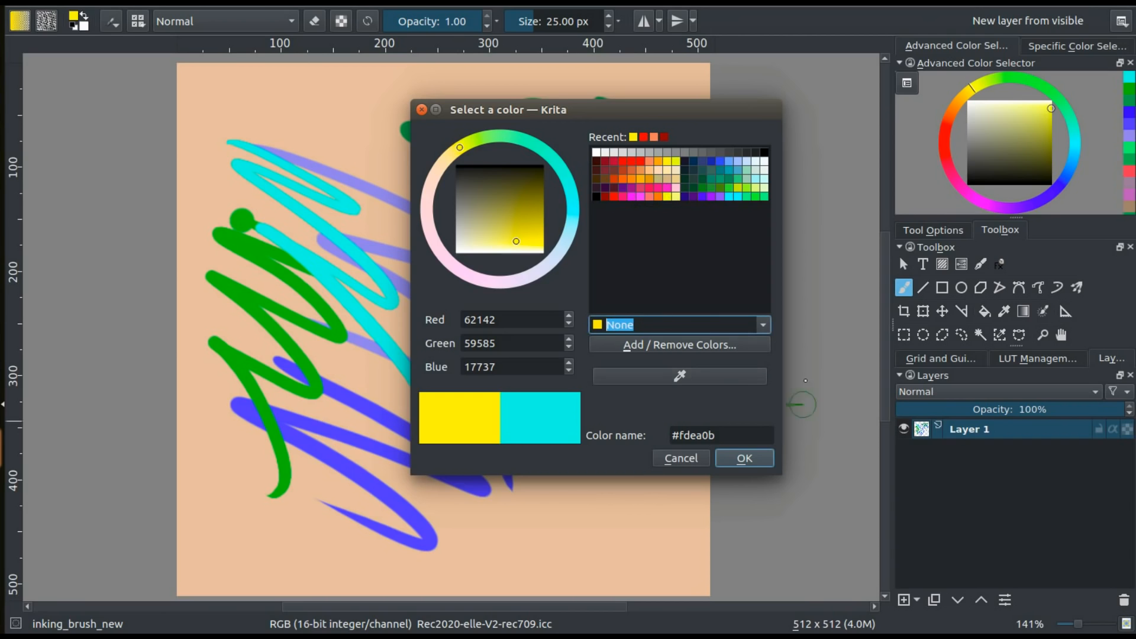
pyautogui.click(762, 325)
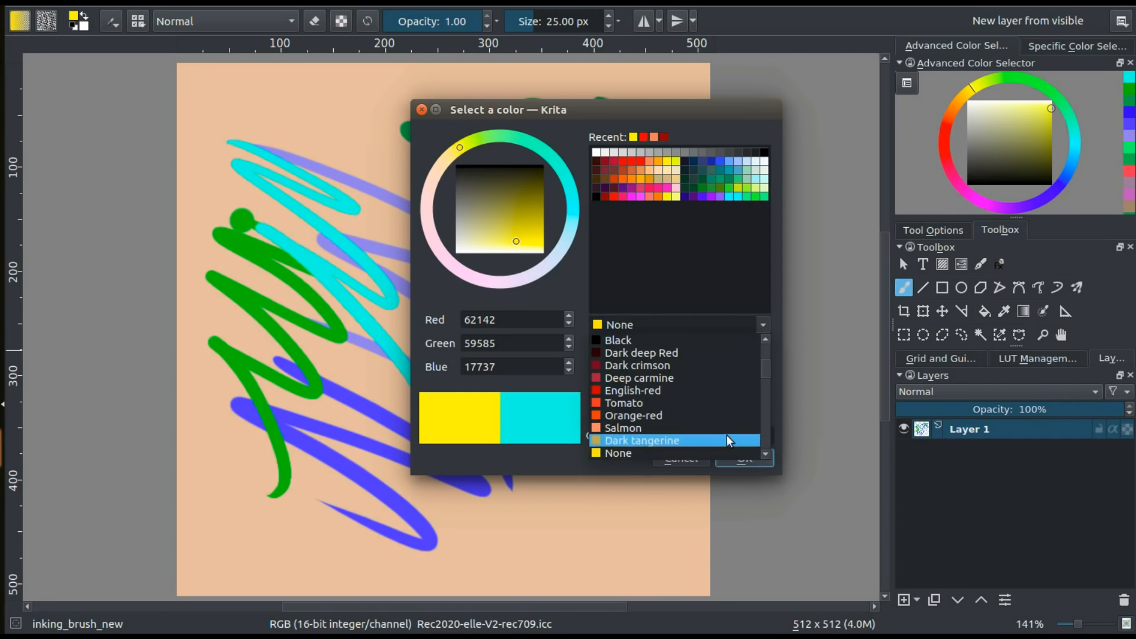
pyautogui.click(749, 325)
pyautogui.write('tomato')
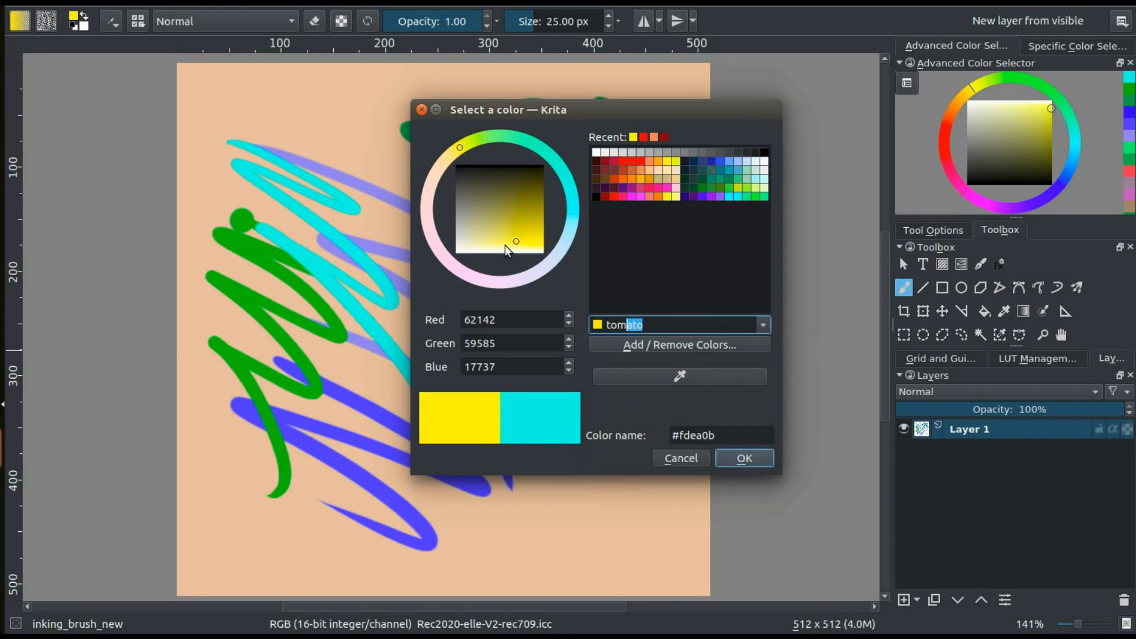
pyautogui.press('Return')
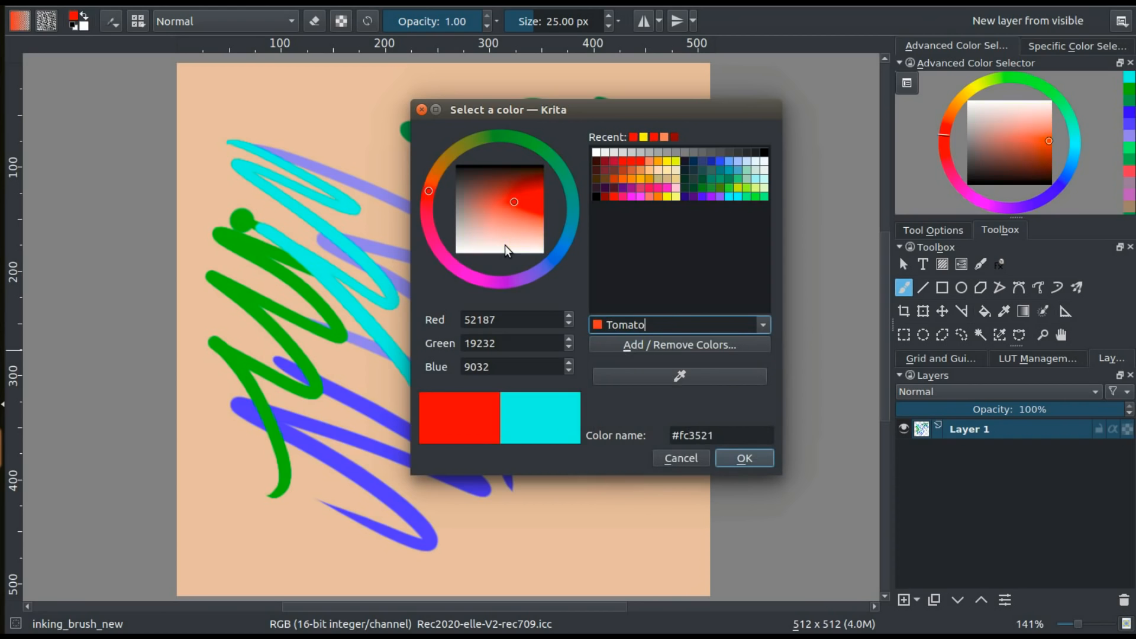
# Sample dark grey #31353a, light grey #cacaca and blue #64b7e1 from the interface using the dialog's screen colour picker
pyautogui.click(679, 375)
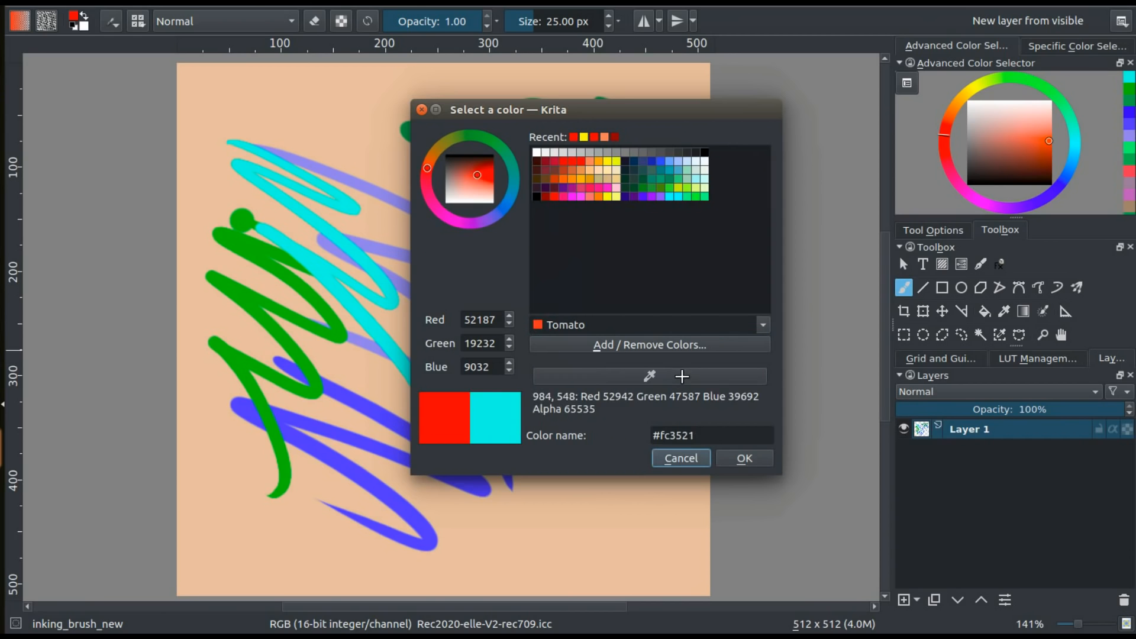
pyautogui.click(942, 263)
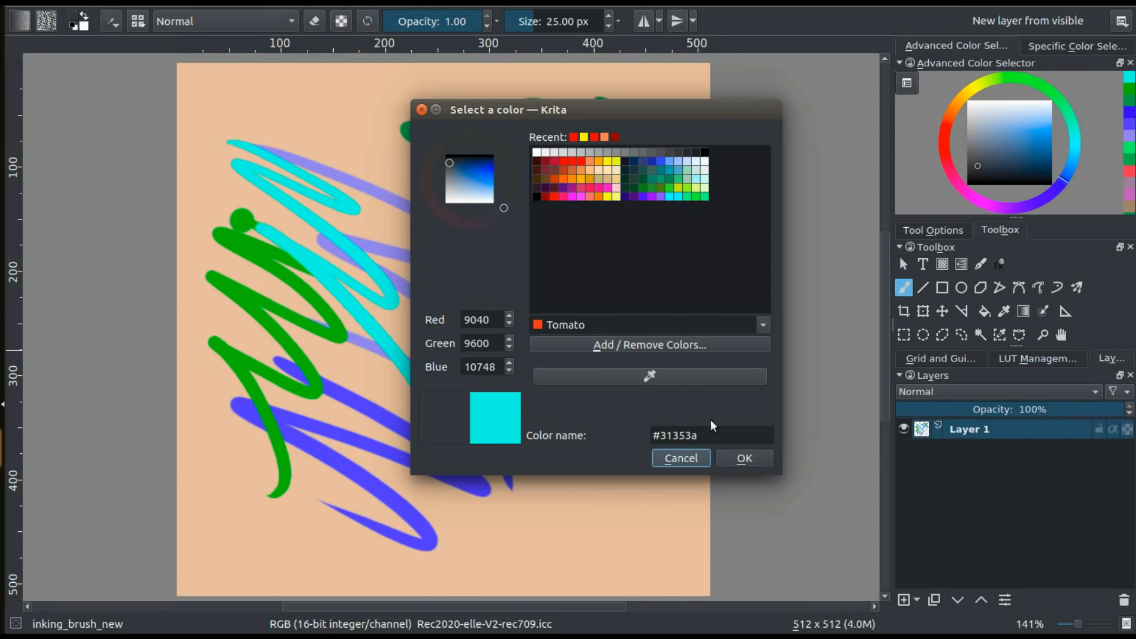
pyautogui.click(691, 378)
pyautogui.click(663, 452)
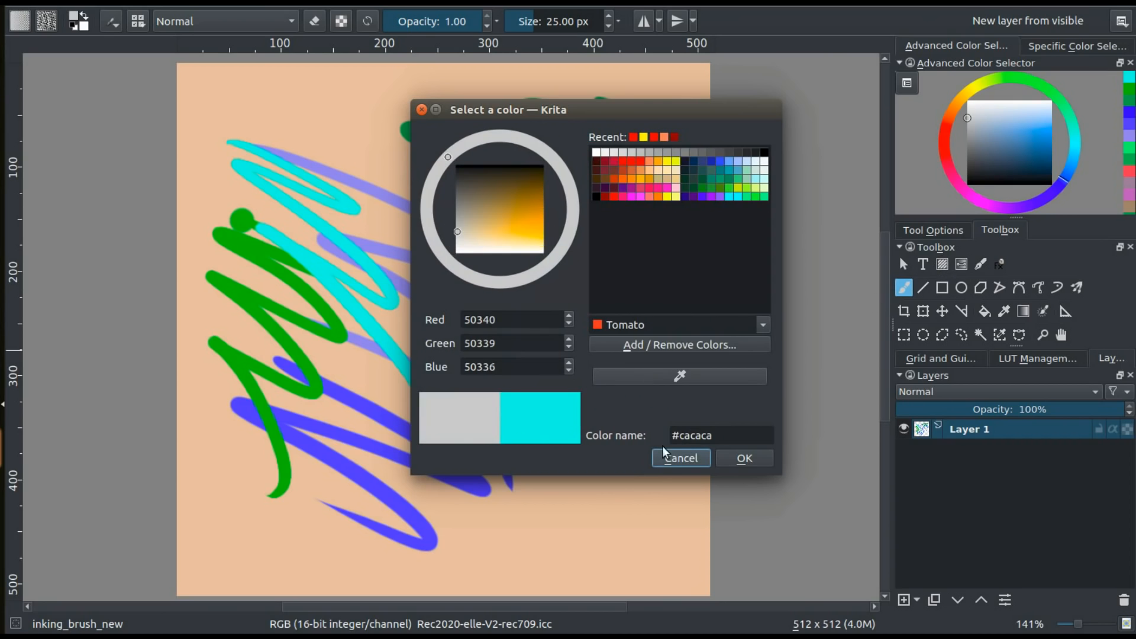
pyautogui.click(697, 377)
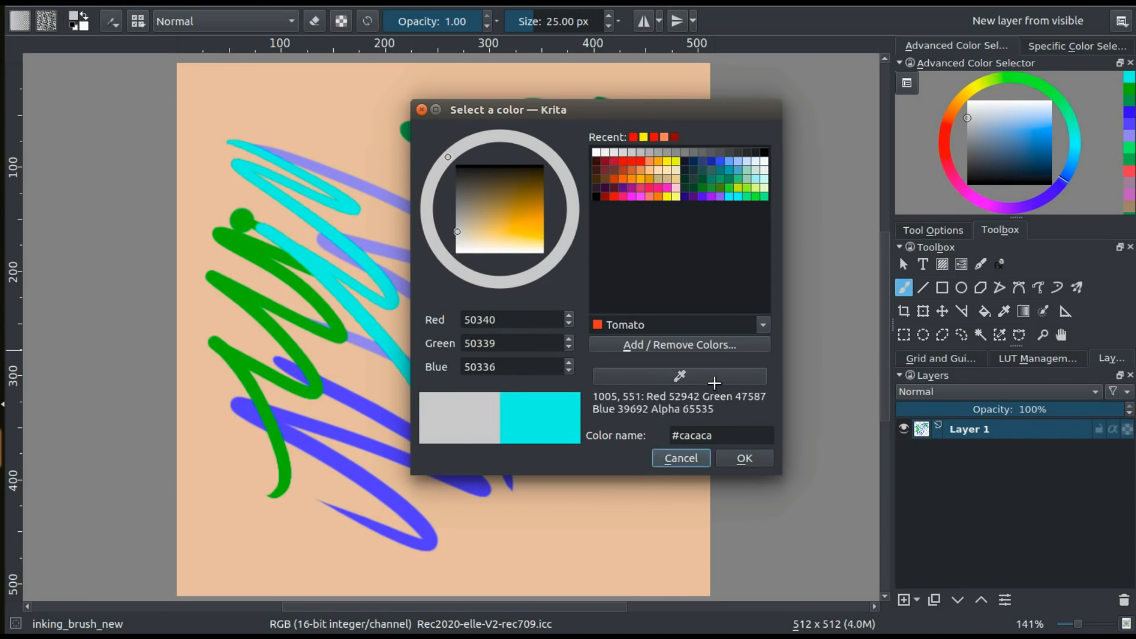
pyautogui.click(903, 287)
# Sample light grey #cacaca and dark blue #1f4e65 from the brush settings with the screen colour picker and close the dialog
pyautogui.click(716, 378)
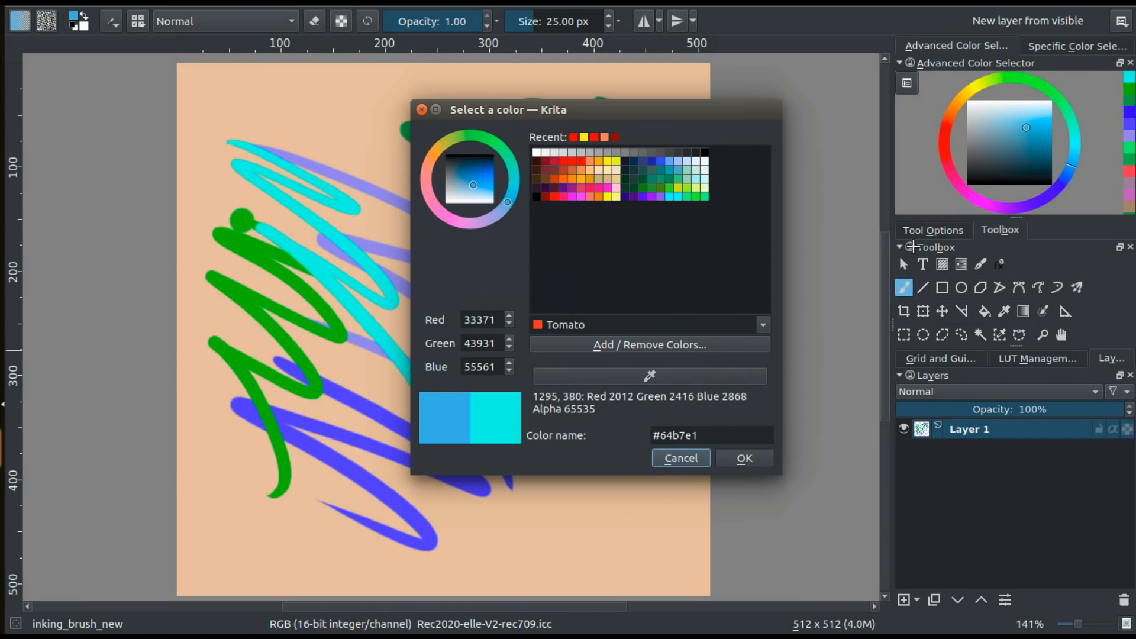
pyautogui.click(676, 20)
pyautogui.click(675, 376)
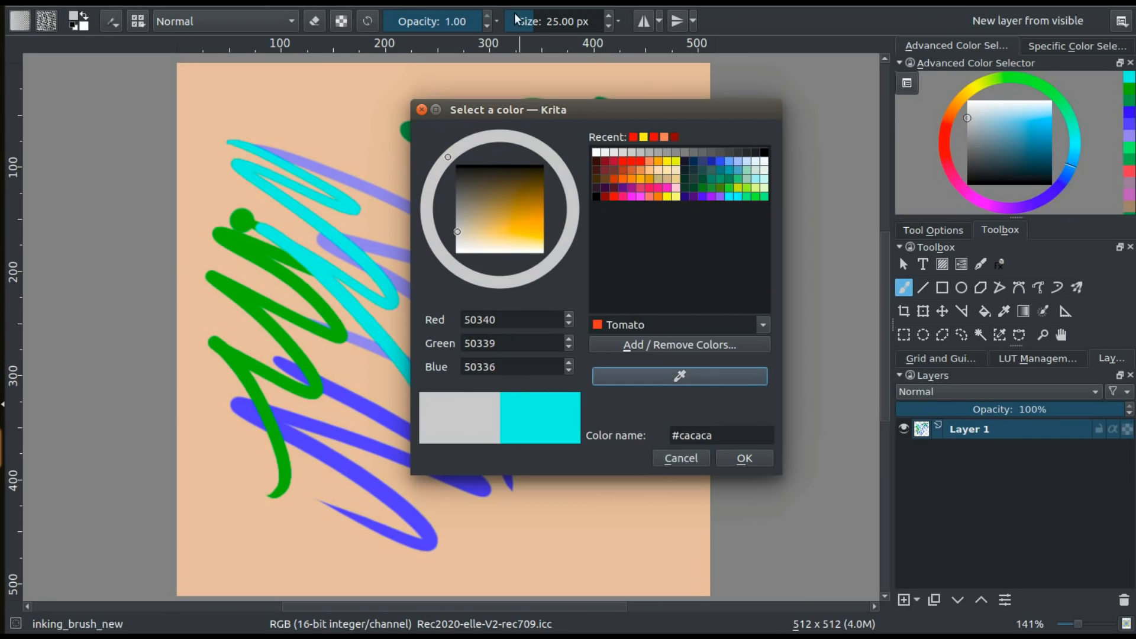
pyautogui.click(674, 377)
pyautogui.click(514, 11)
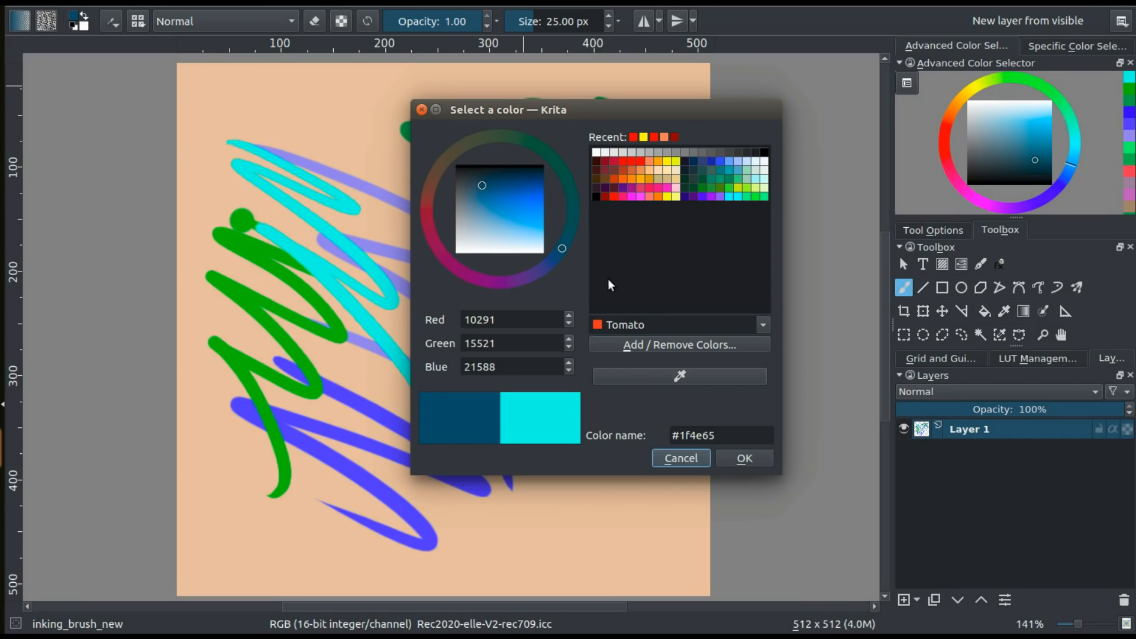
pyautogui.click(421, 109)
# Tile the two open documents and sample green #1ae964 from the second document's stroke as the foreground colour
pyautogui.click(379, 4)
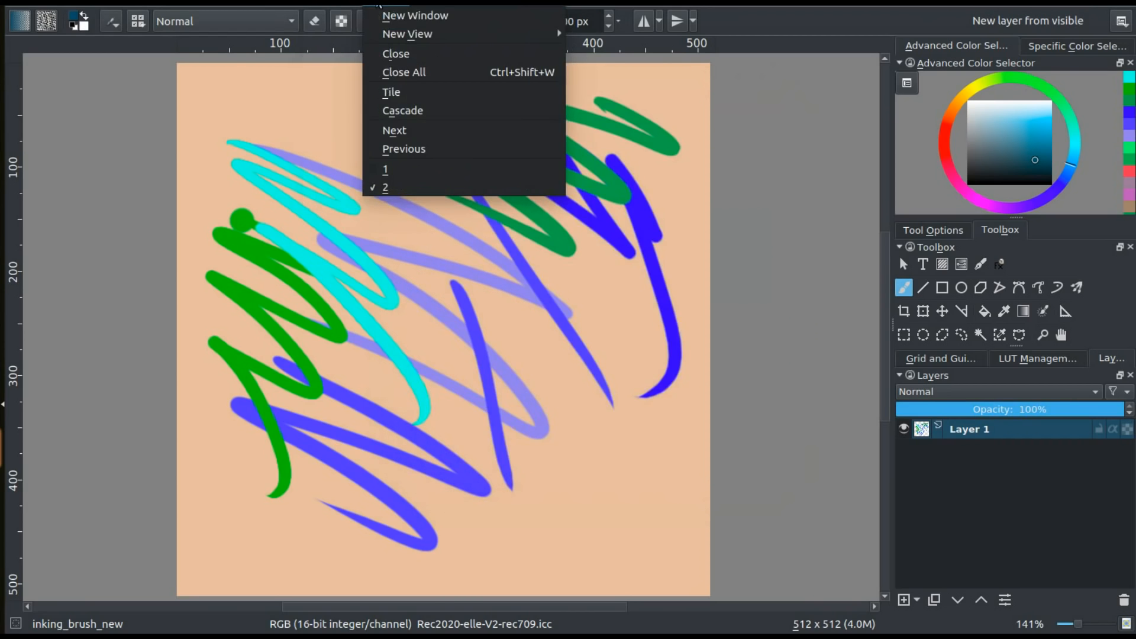
pyautogui.click(391, 92)
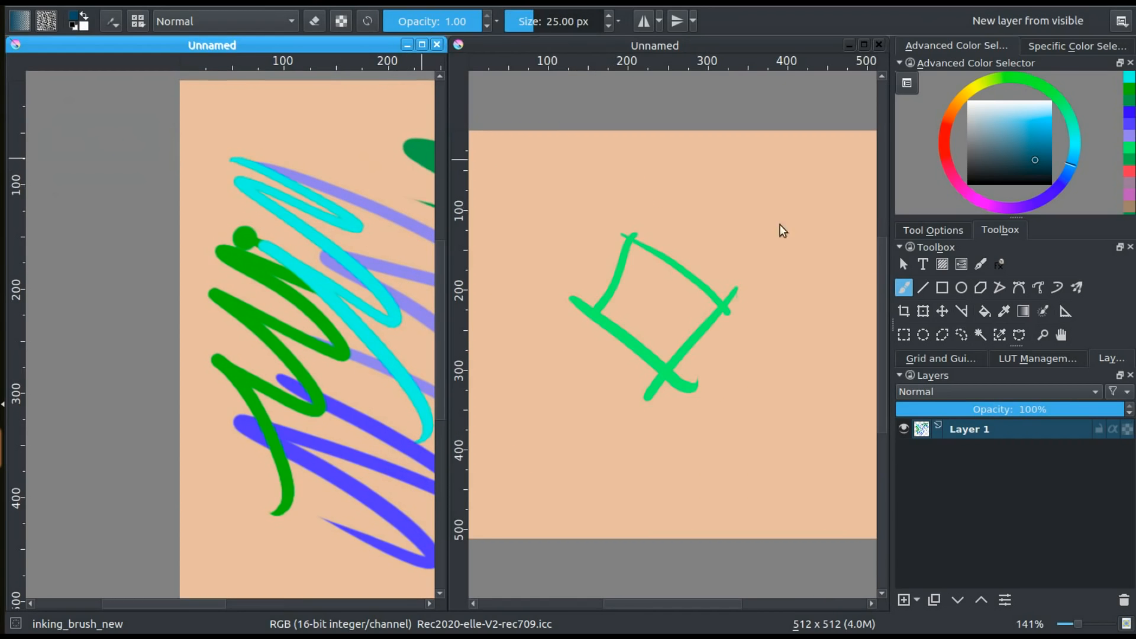
pyautogui.click(74, 18)
pyautogui.moveTo(490, 113); pyautogui.dragTo(330, 75)
pyautogui.click(481, 344)
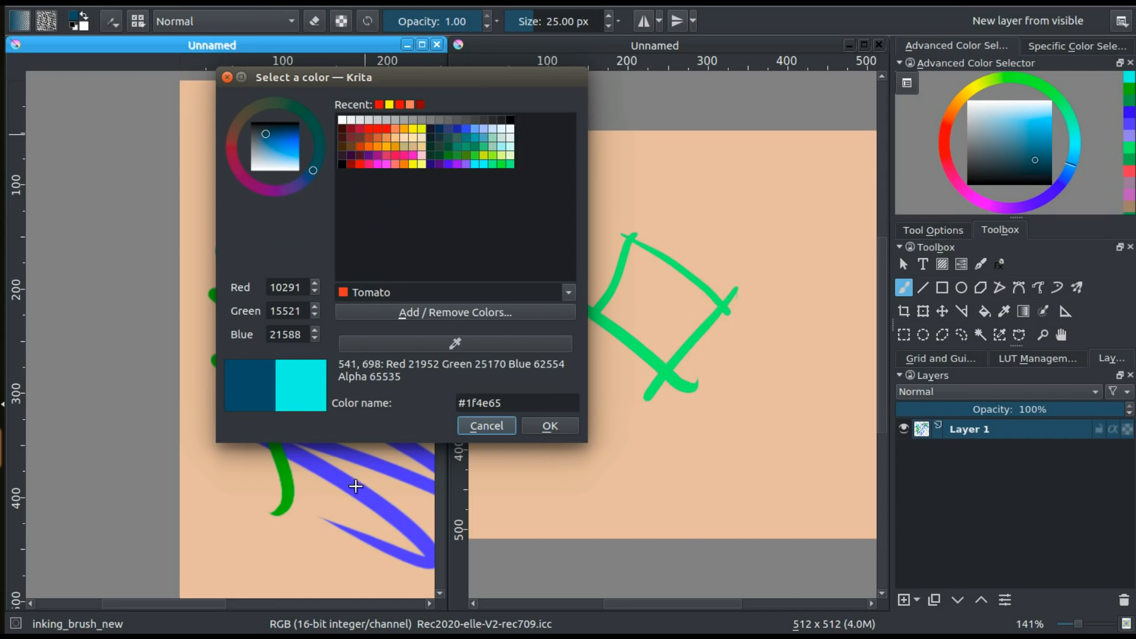
pyautogui.click(663, 372)
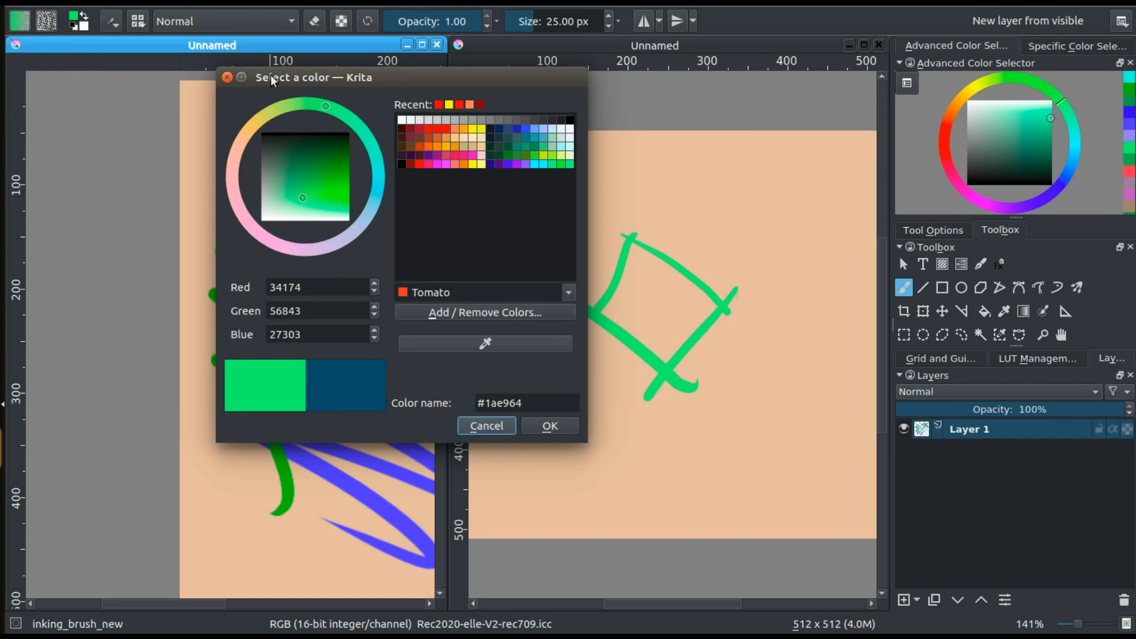
pyautogui.click(227, 77)
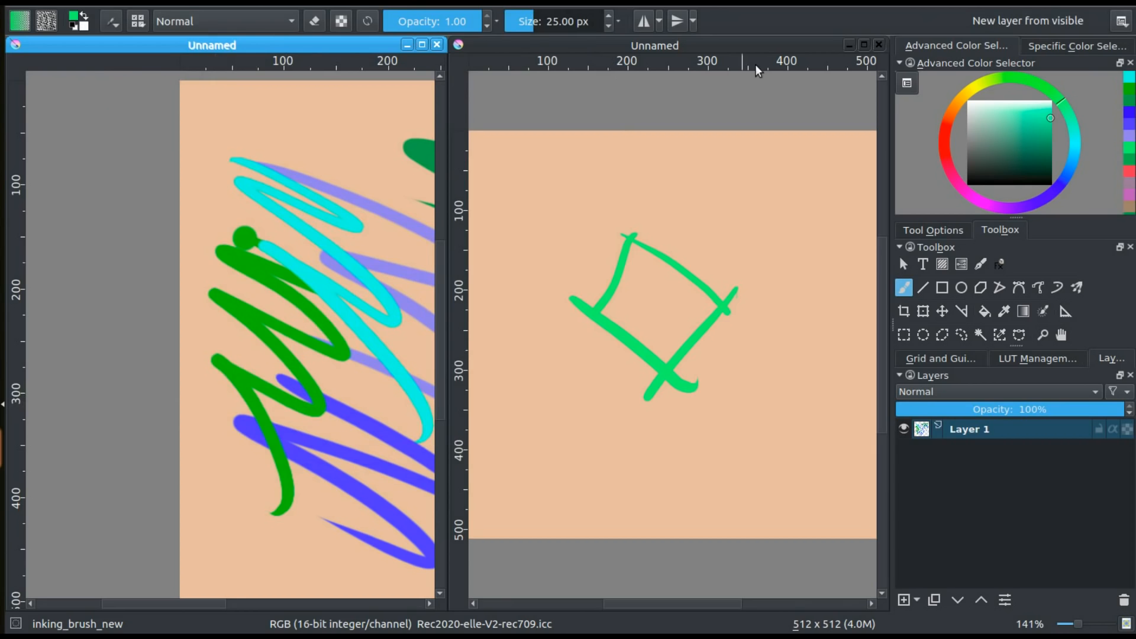
# Close the second document and create a 512 × 512 px RGB document with 16 Bits Float depth and the sRGB-elle-V2-g10.icc profile
pyautogui.click(879, 45)
pyautogui.click(610, 326)
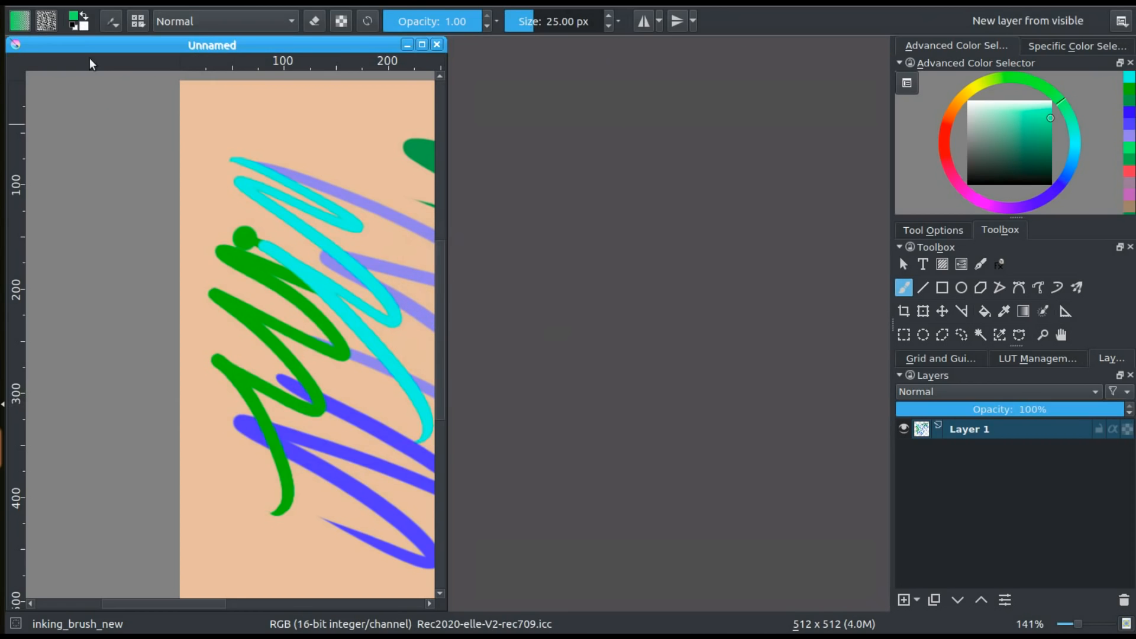
pyautogui.click(27, 6)
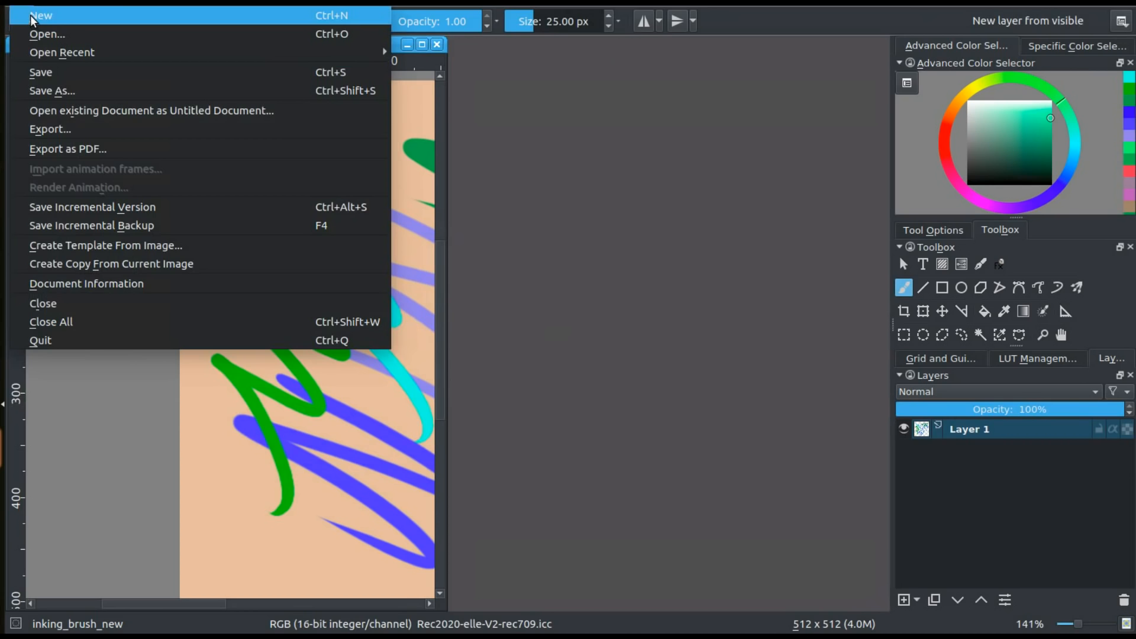
pyautogui.click(35, 16)
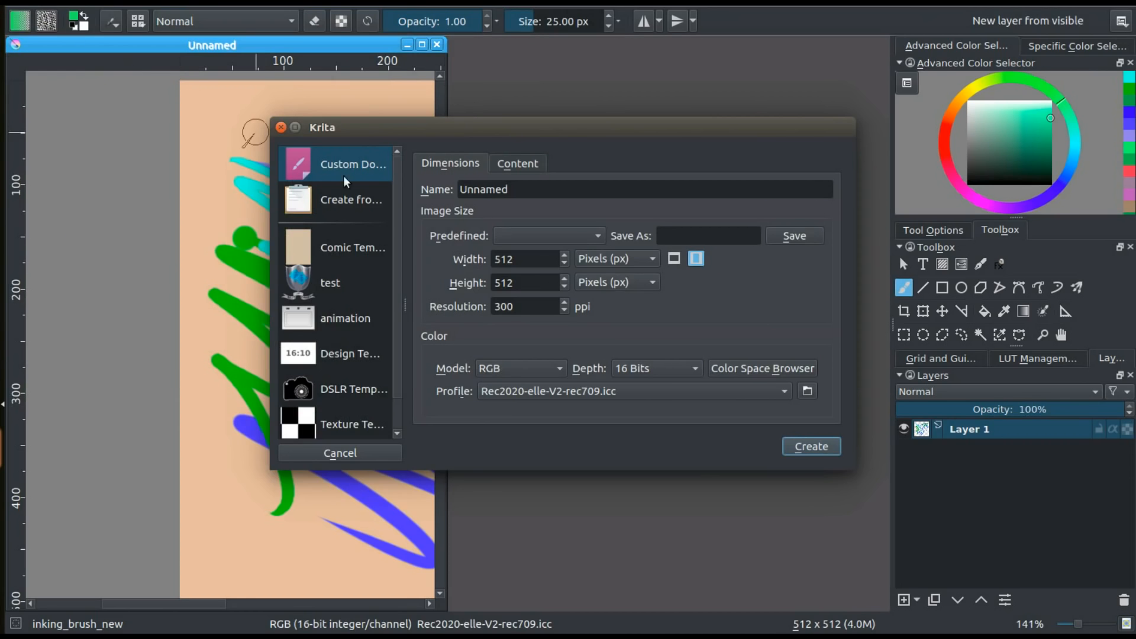
pyautogui.click(648, 369)
pyautogui.click(649, 388)
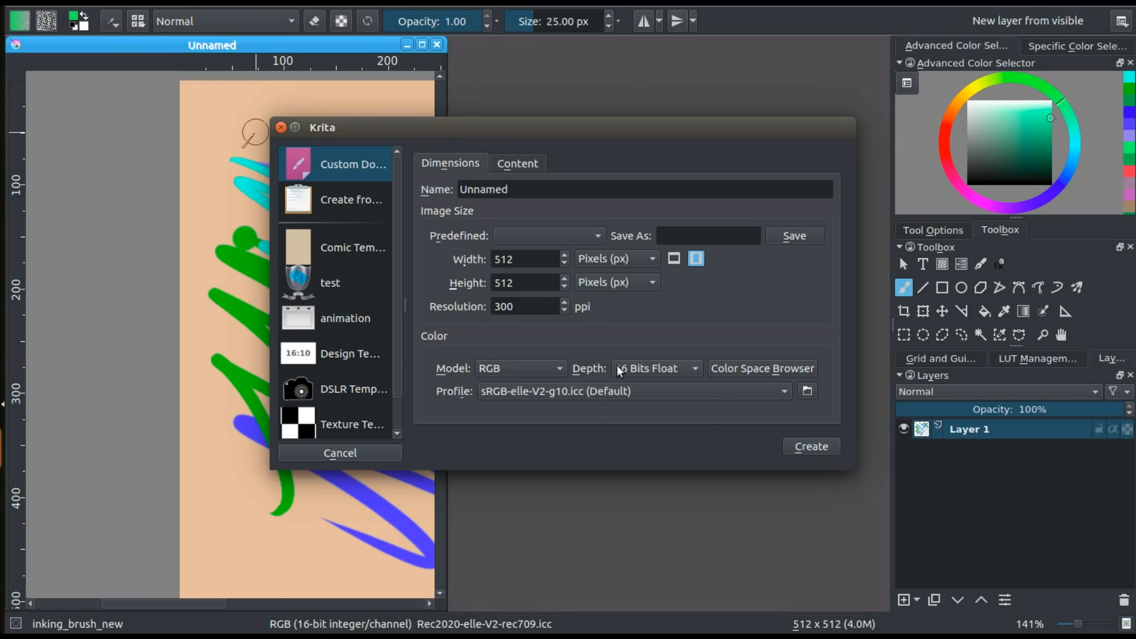
pyautogui.click(687, 368)
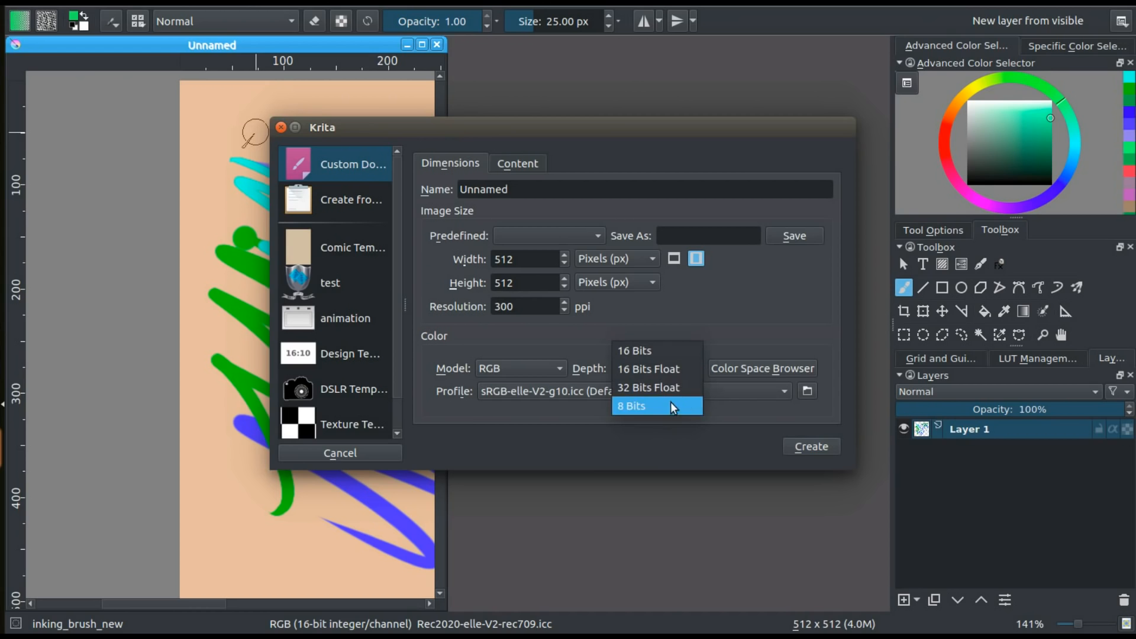
pyautogui.click(668, 368)
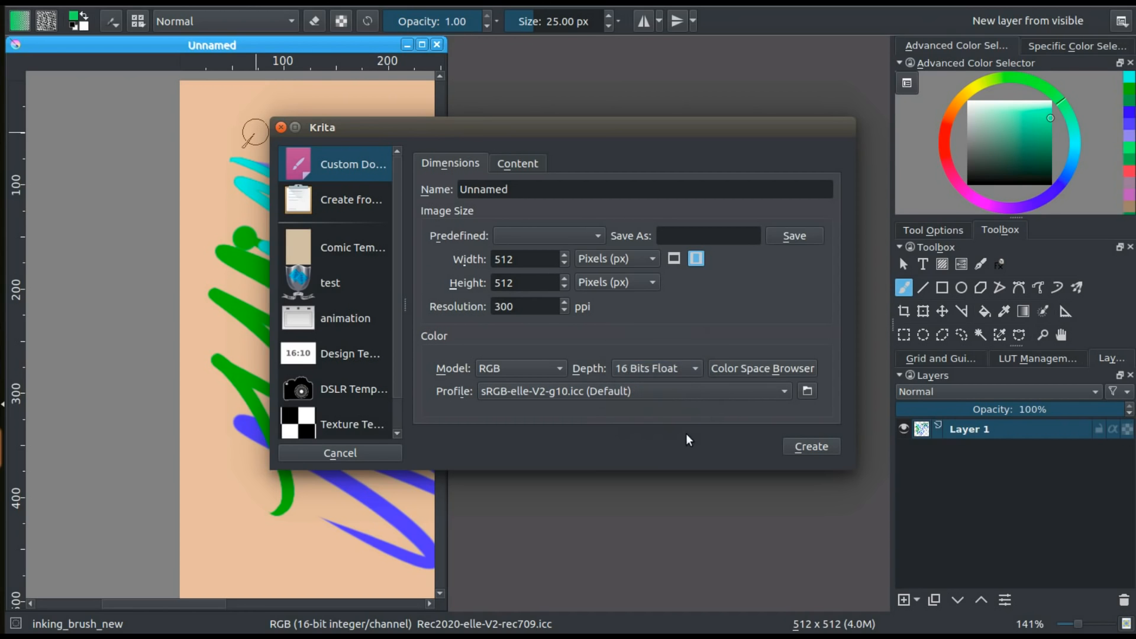
pyautogui.click(809, 448)
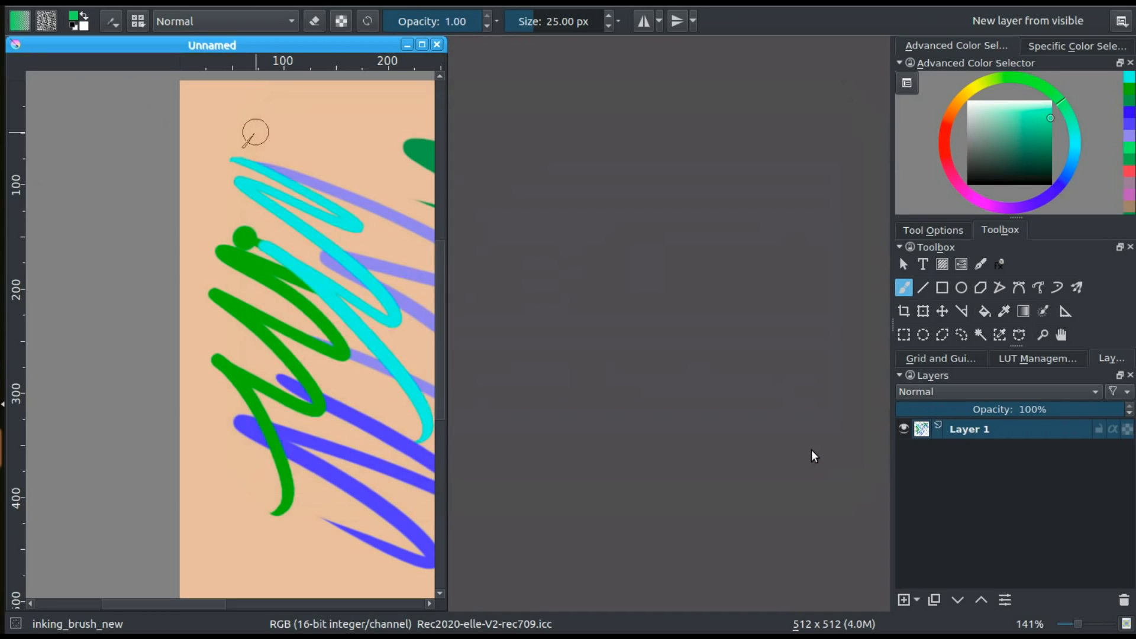
# Enlarge the new document's window and bring up the Specific Color Selector
pyautogui.moveTo(658, 215); pyautogui.dragTo(850, 586)
pyautogui.click(1033, 42)
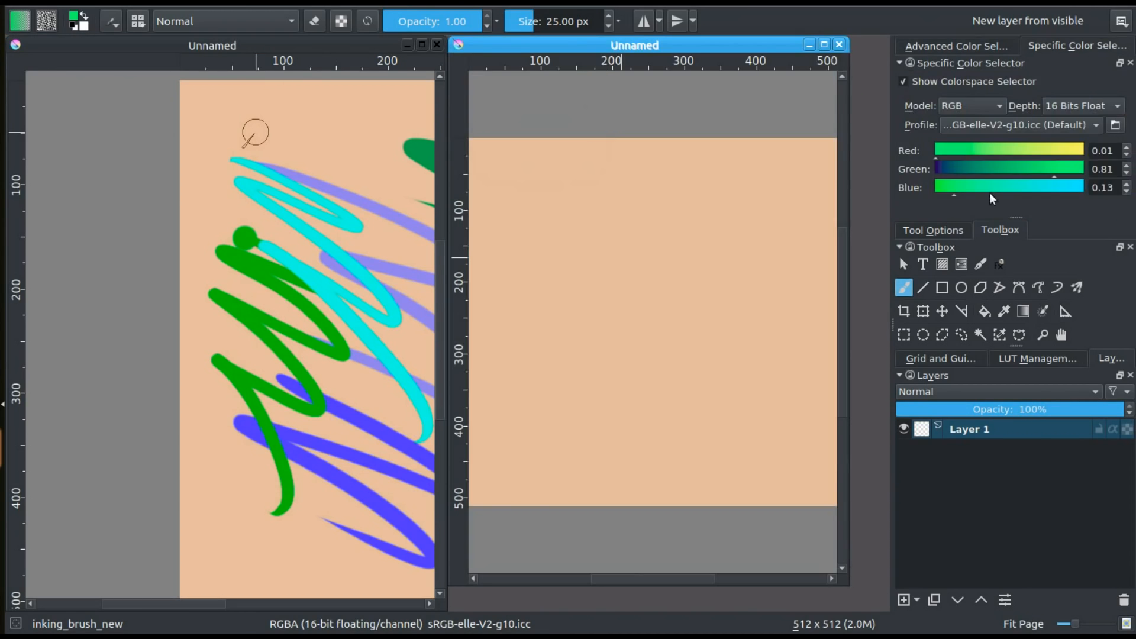
# Set the foreground colour to pure red in the Specific Color Selector: red 1.00, green 0.00, blue 0.00
pyautogui.moveTo(1072, 170); pyautogui.dragTo(1089, 151)
pyautogui.moveTo(1059, 187); pyautogui.dragTo(1087, 190)
pyautogui.moveTo(958, 184); pyautogui.dragTo(1086, 153)
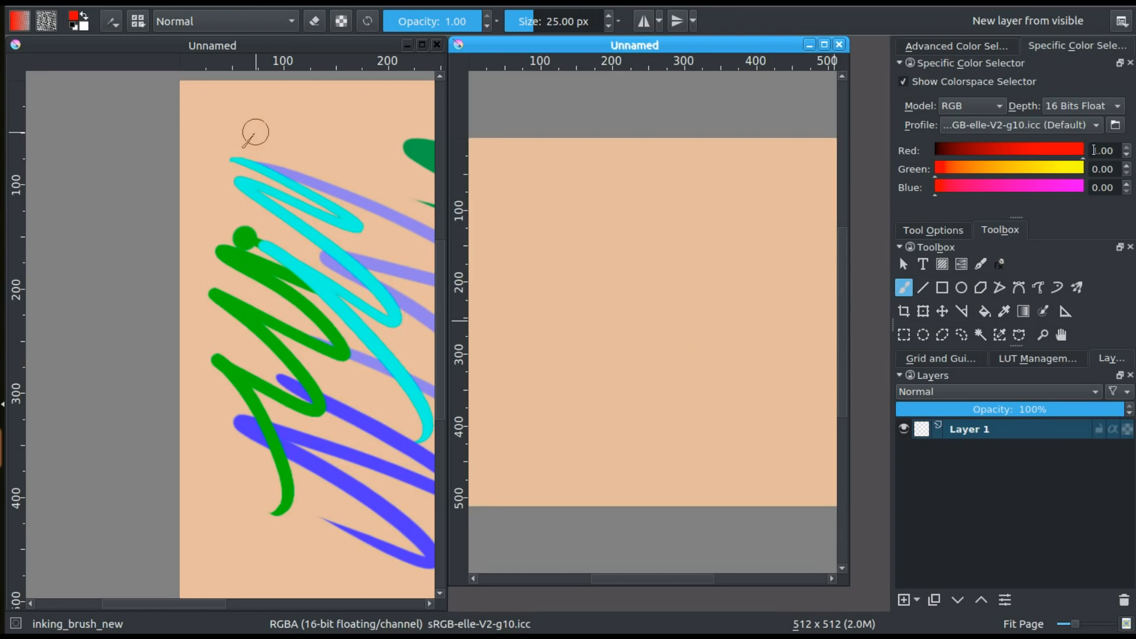
# Try to raise the foreground colour's red channel to 5 in the Specific Color Selector
pyautogui.moveTo(1097, 149); pyautogui.dragTo(1092, 149)
pyautogui.write('5')
pyautogui.press('Return')
pyautogui.click(1100, 170)
# Enable OpenColorIO in LUT Management with OCIO as the colour engine and set the look to None
pyautogui.click(999, 359)
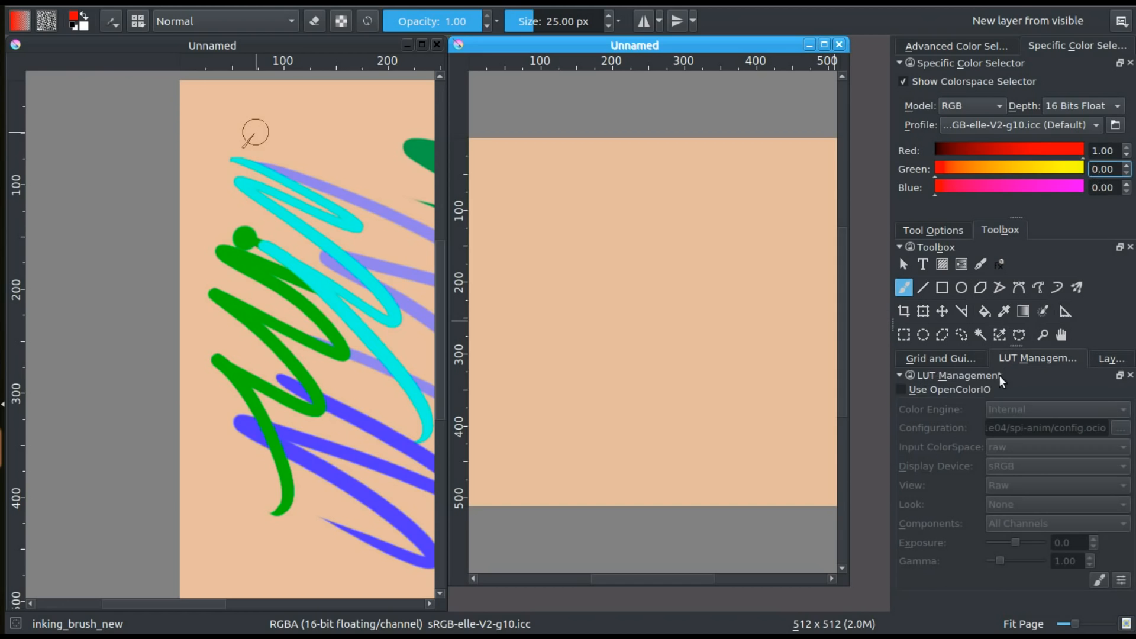
pyautogui.click(901, 390)
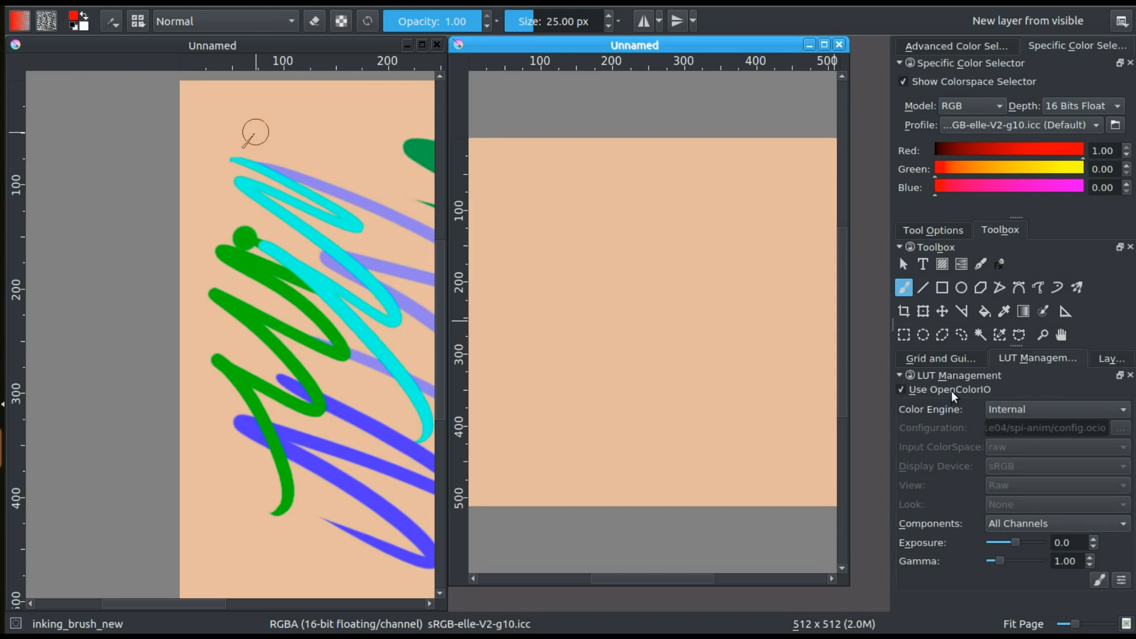
pyautogui.click(997, 409)
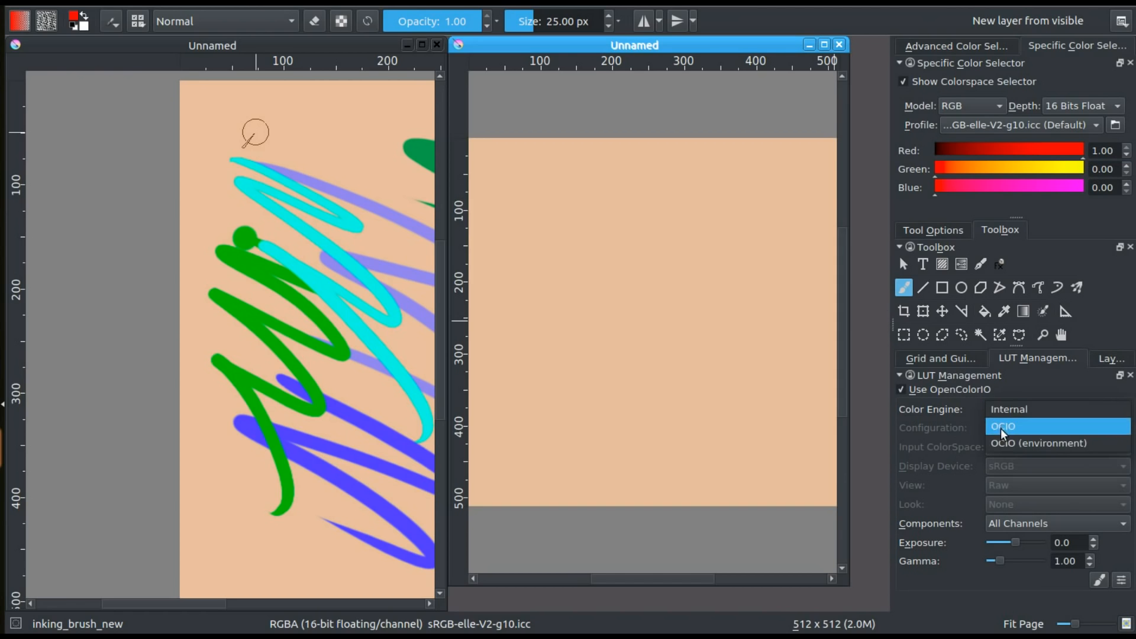
pyautogui.click(1000, 427)
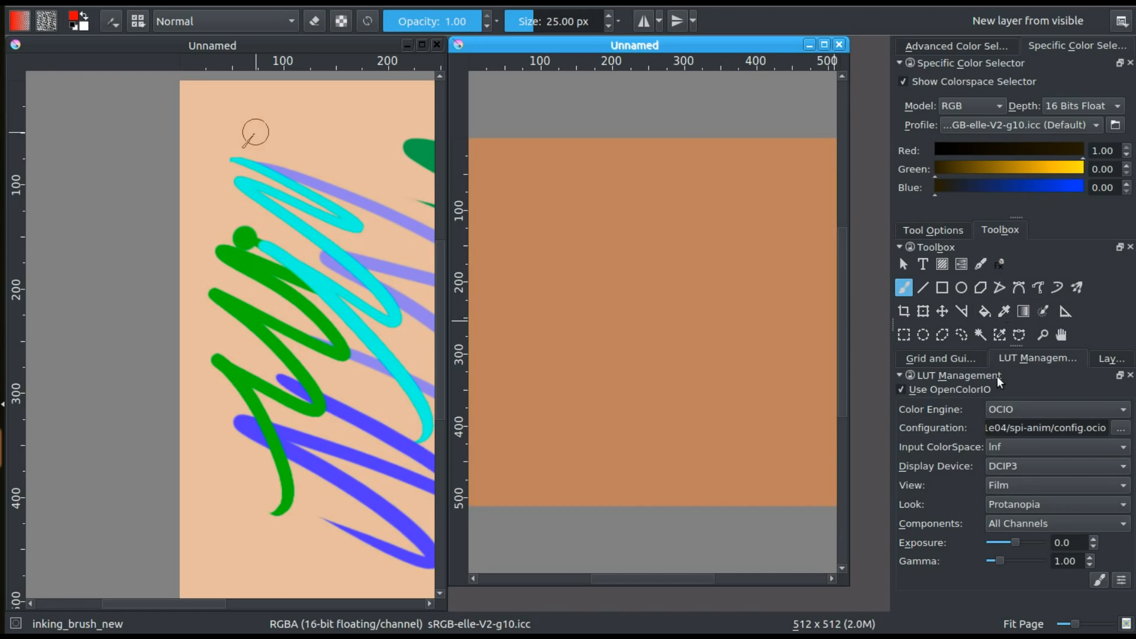
pyautogui.click(997, 504)
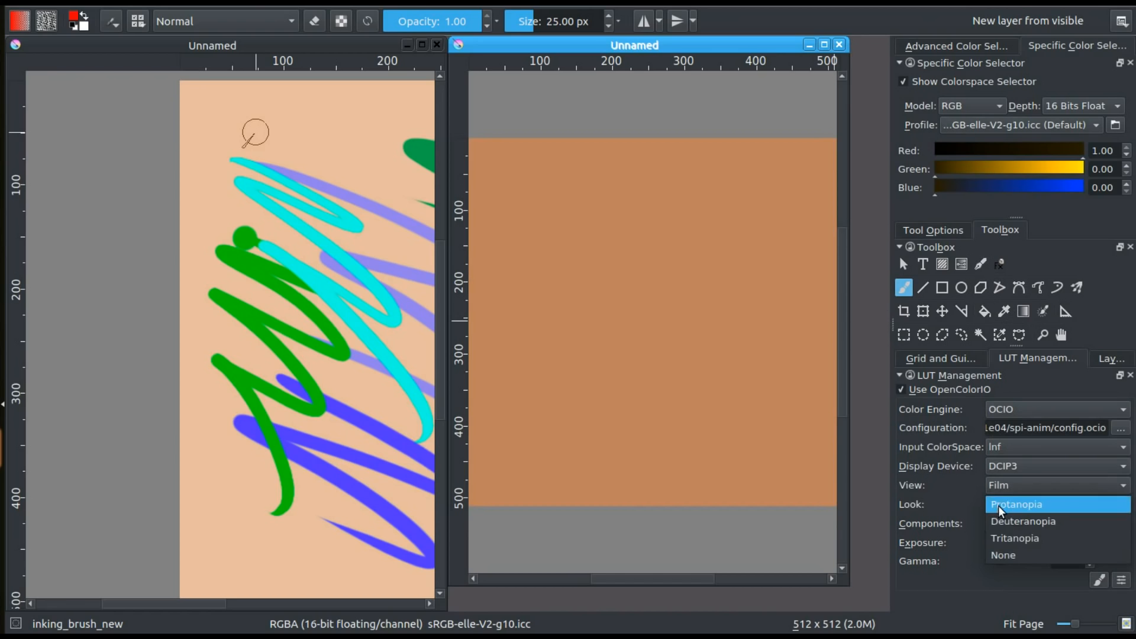
pyautogui.click(997, 559)
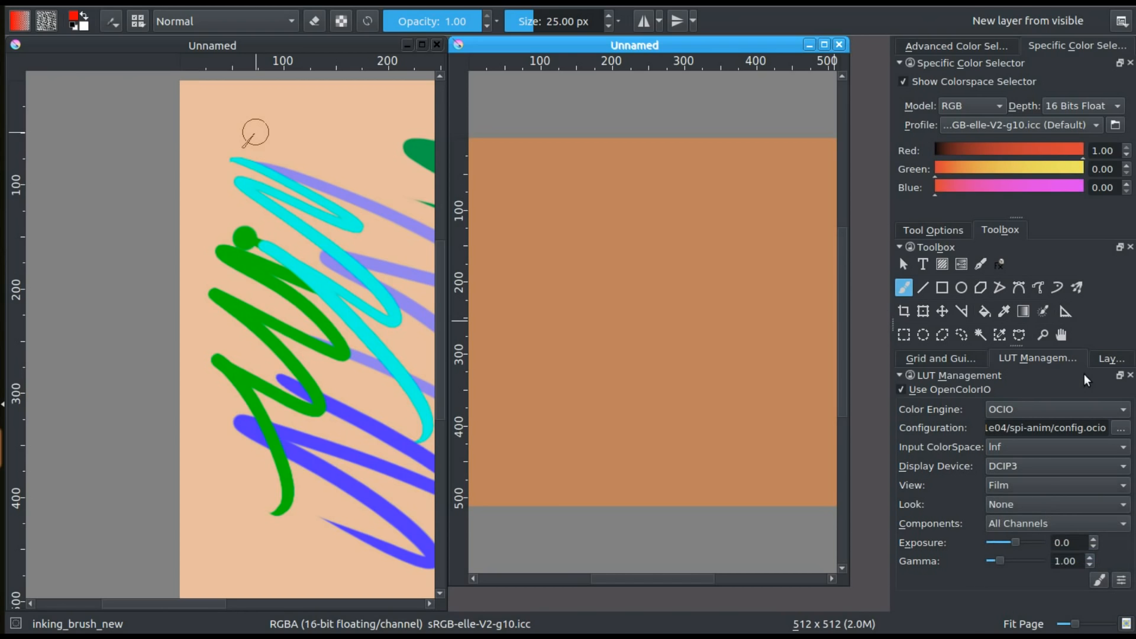
pyautogui.click(1000, 506)
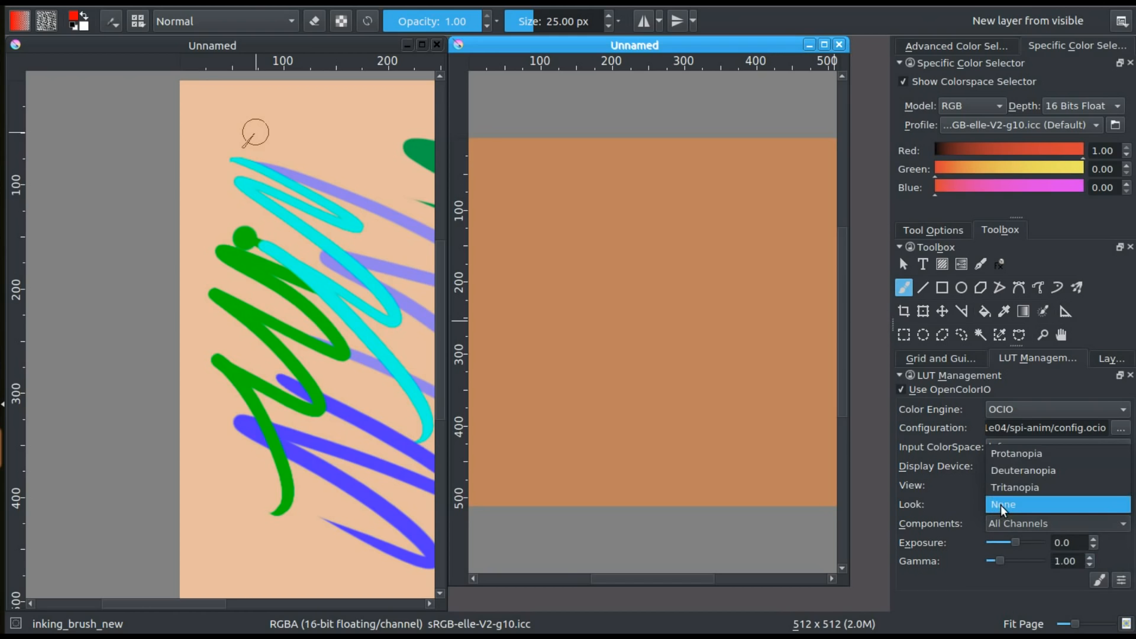
pyautogui.click(1000, 506)
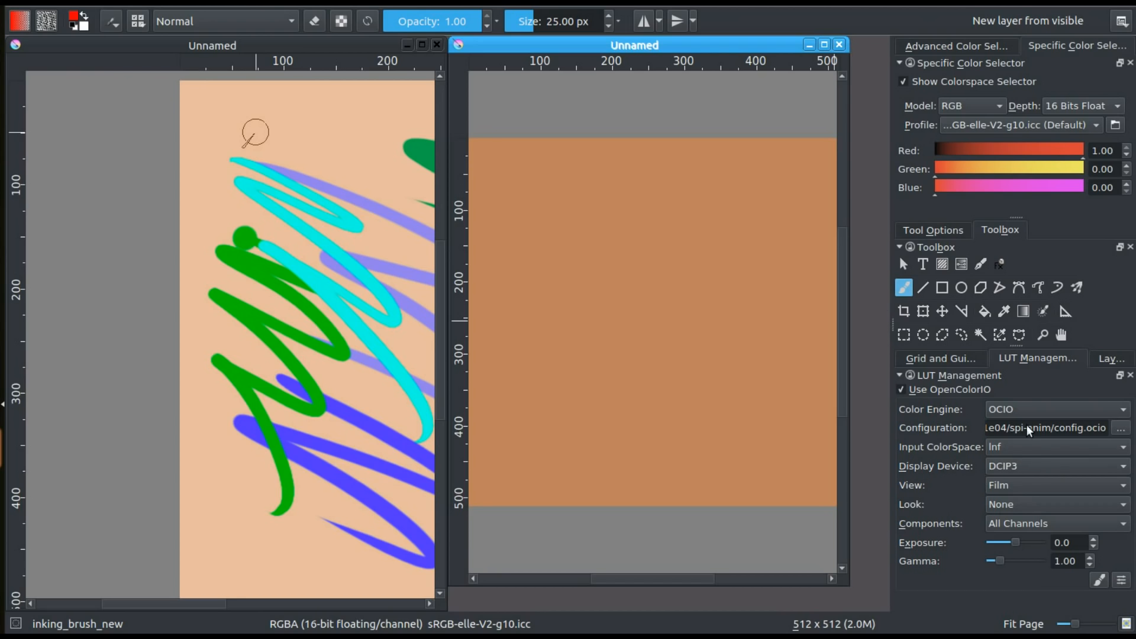
# Set the LUT display device to sRGB and the view to Raw
pyautogui.click(1013, 468)
pyautogui.click(1013, 487)
pyautogui.click(1014, 486)
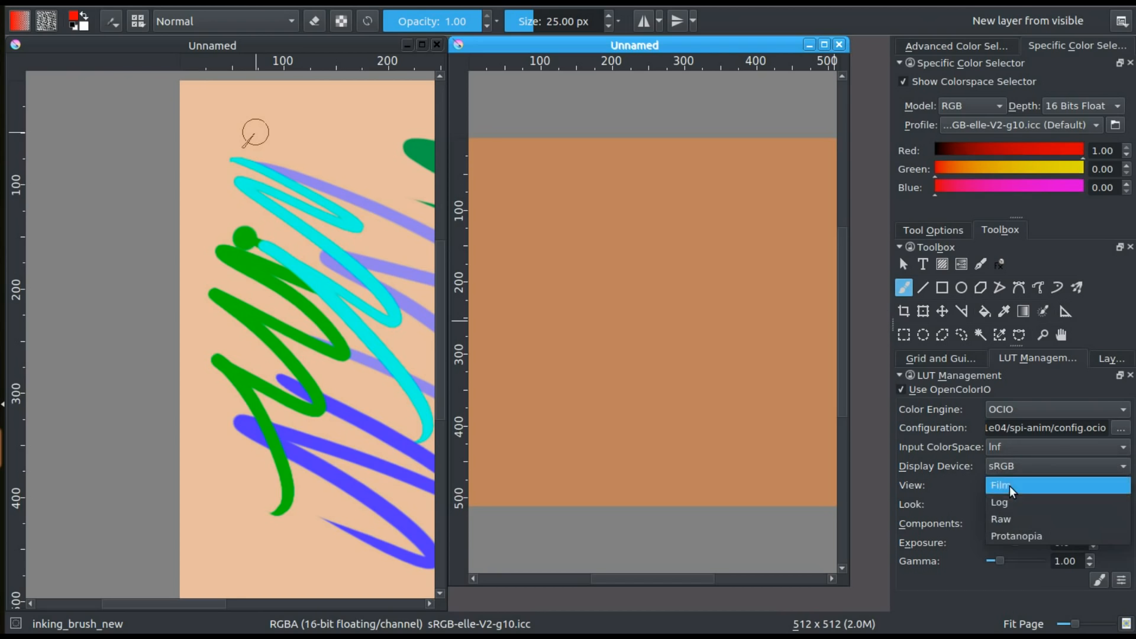
pyautogui.click(1006, 518)
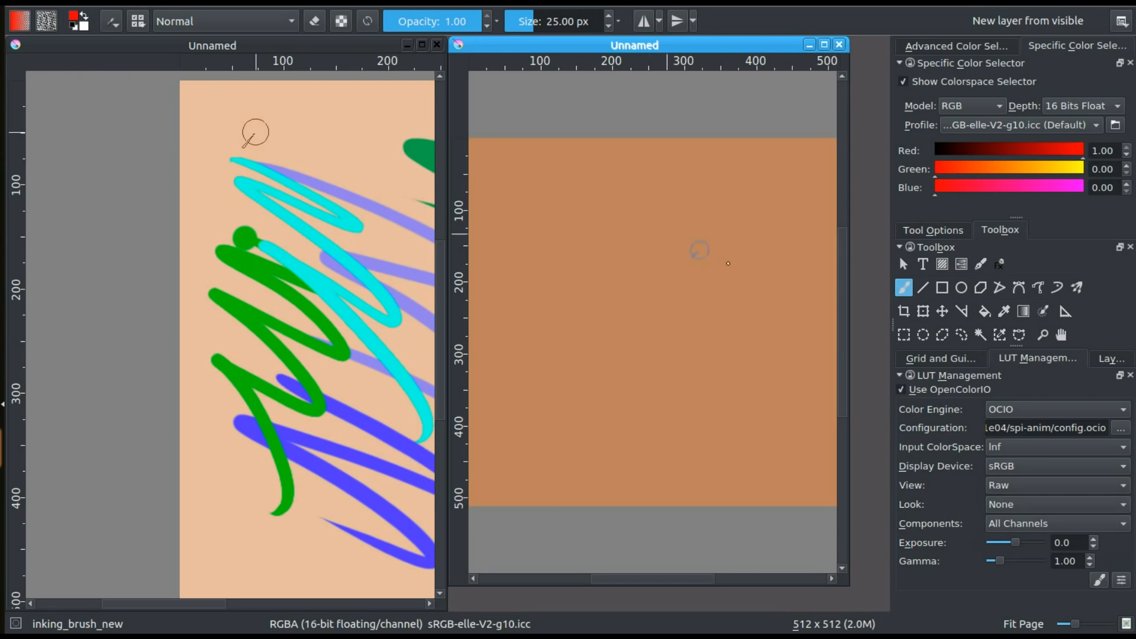
# Paint two red zigzag brush strokes across the middle of the 16-bit float document
pyautogui.scroll(1, 793, 269)
pyautogui.moveTo(692, 227)
pyautogui.mouseDown()
pyautogui.moveTo(662, 266)
pyautogui.moveTo(688, 369)
pyautogui.moveTo(633, 380)
pyautogui.moveTo(630, 426)
pyautogui.mouseUp()
pyautogui.press('y')
pyautogui.moveTo(599, 284); pyautogui.dragTo(577, 421)
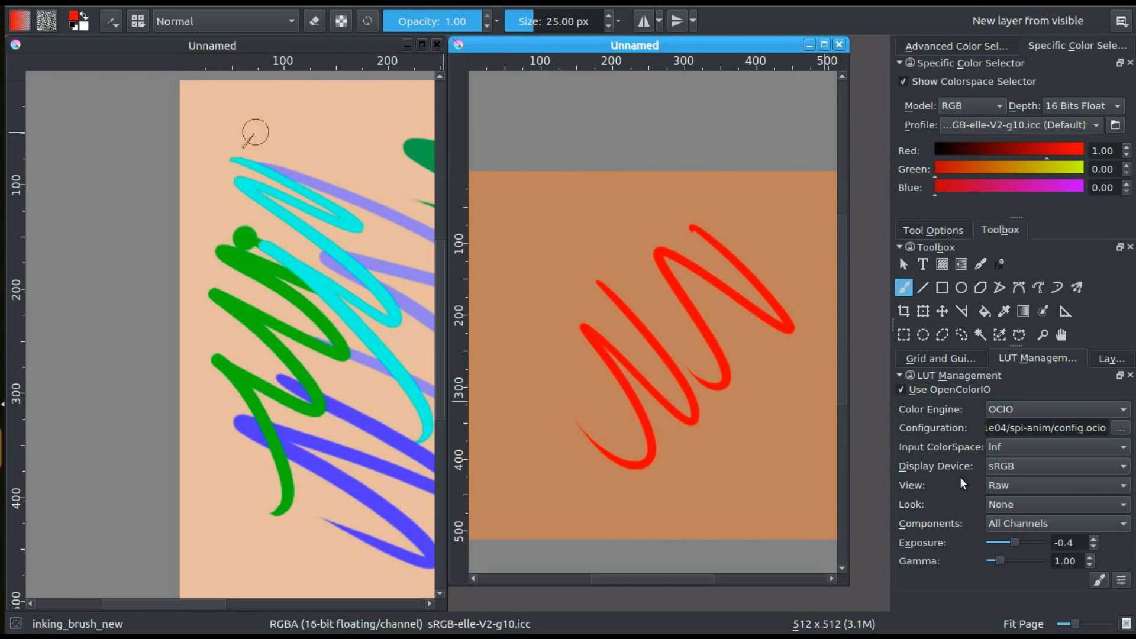
# Lower the LUT exposure to -0.7 and raise the foreground colour's red channel to 1.57
pyautogui.click(1094, 547)
pyautogui.click(1094, 547)
pyautogui.click(1094, 547)
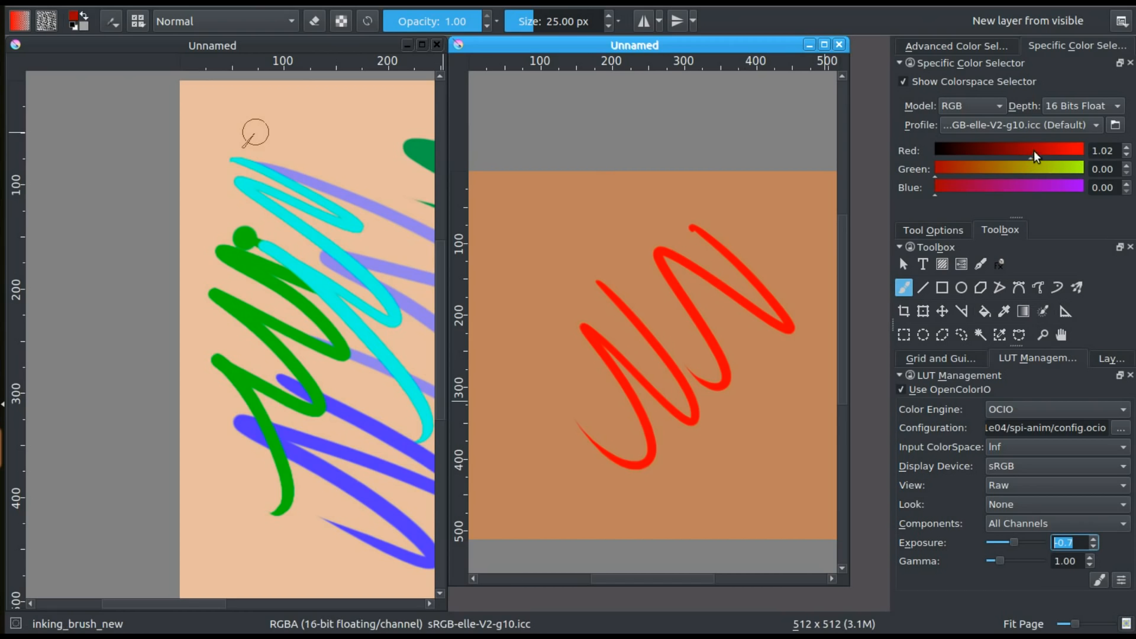
pyautogui.moveTo(1034, 151); pyautogui.dragTo(1072, 150)
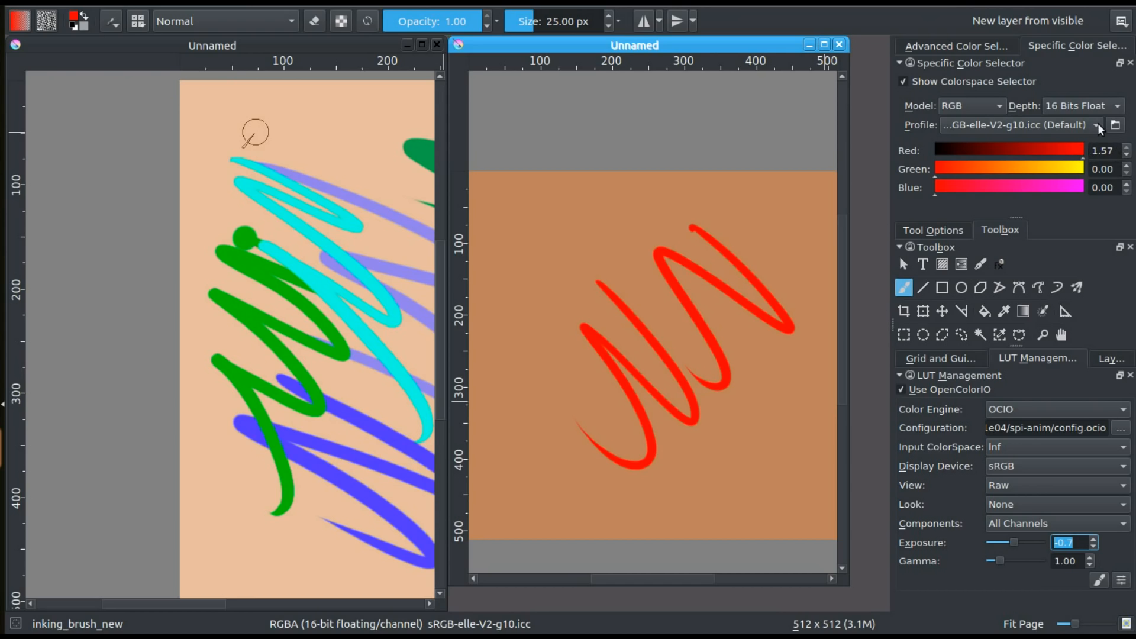
# Open the foreground colour dialog, pick a light red with green and blue at 0.26, and set its red channel to 3.00
pyautogui.click(73, 20)
pyautogui.moveTo(566, 114); pyautogui.dragTo(377, 92)
pyautogui.moveTo(320, 183); pyautogui.dragTo(323, 237)
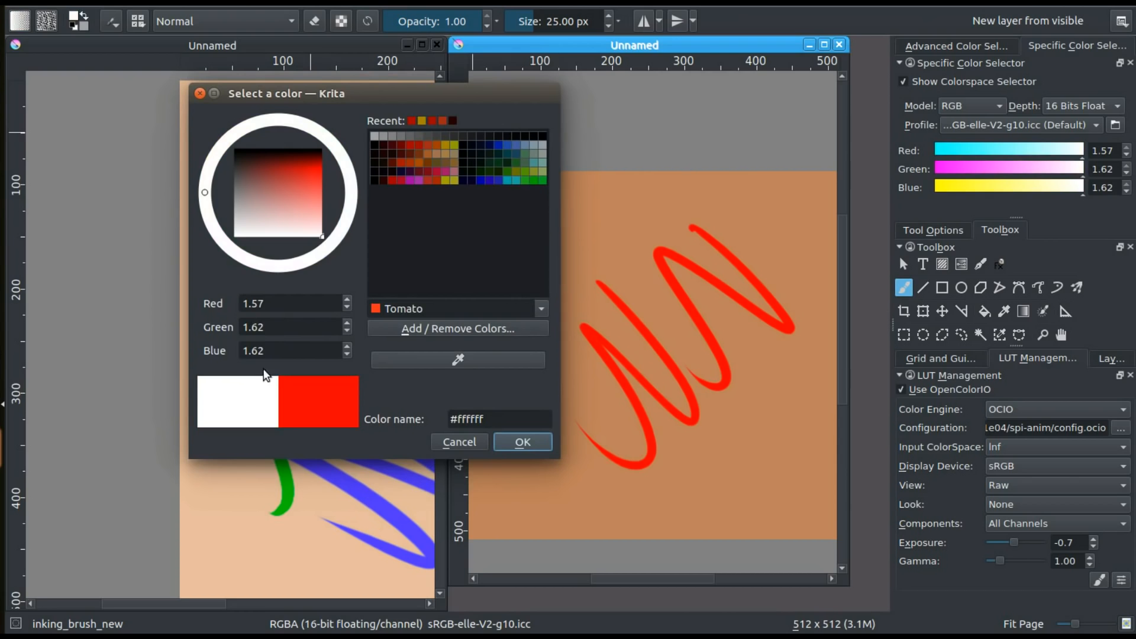
pyautogui.moveTo(324, 187); pyautogui.dragTo(325, 179)
pyautogui.moveTo(262, 302); pyautogui.dragTo(221, 300)
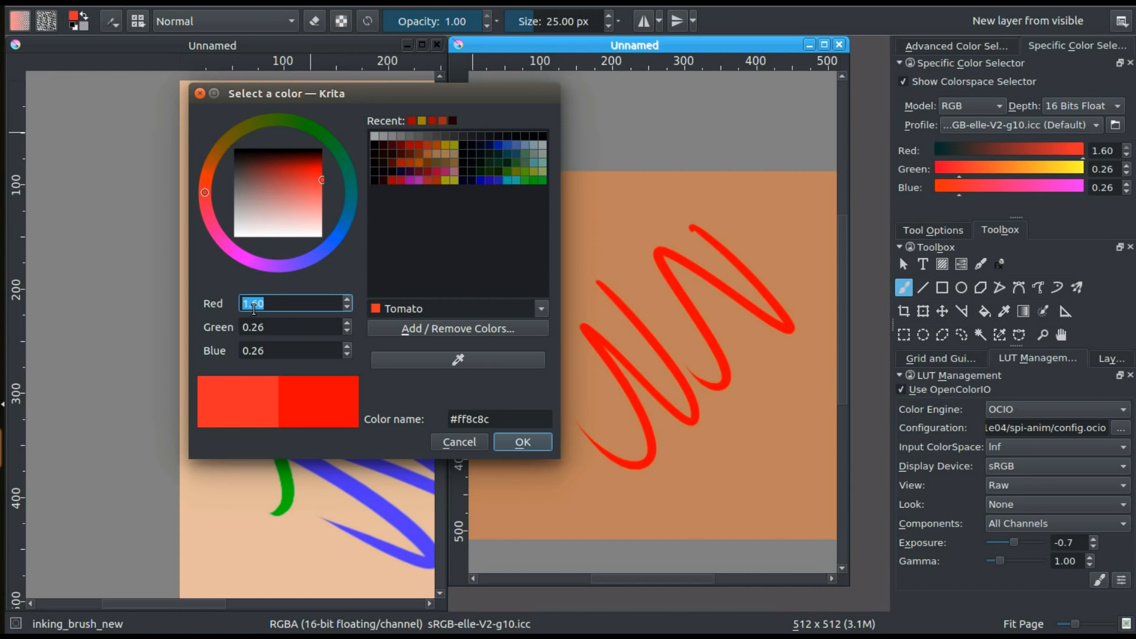
pyautogui.write('3')
pyautogui.click(273, 325)
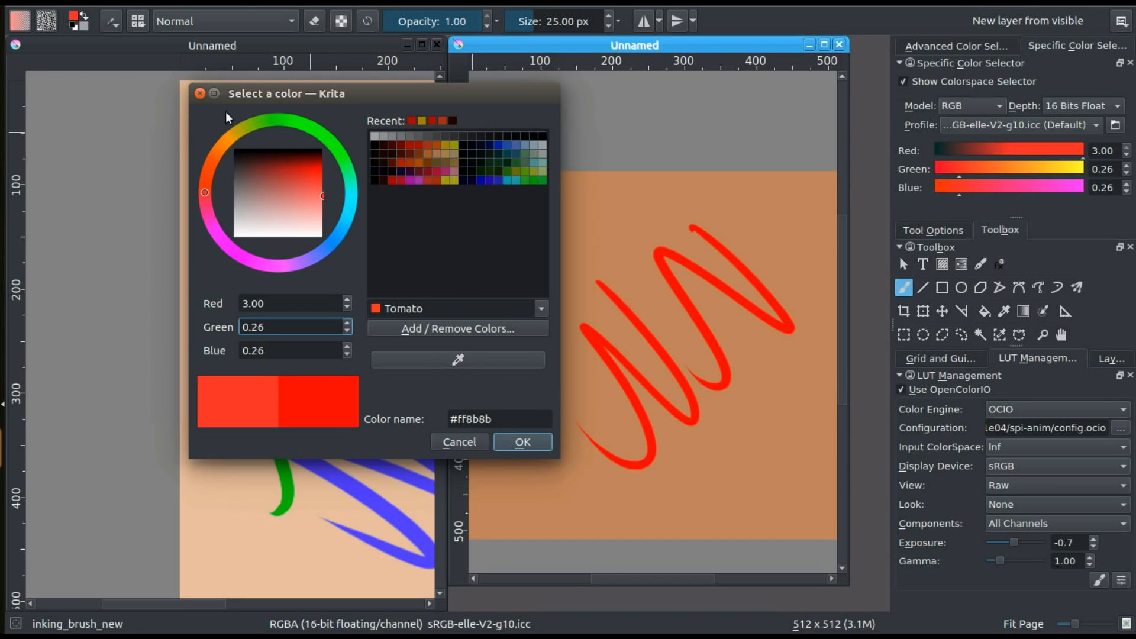
# Apply the colour name #ff8b8b in the colour dialog and move the dialog slightly upward
pyautogui.click(463, 422)
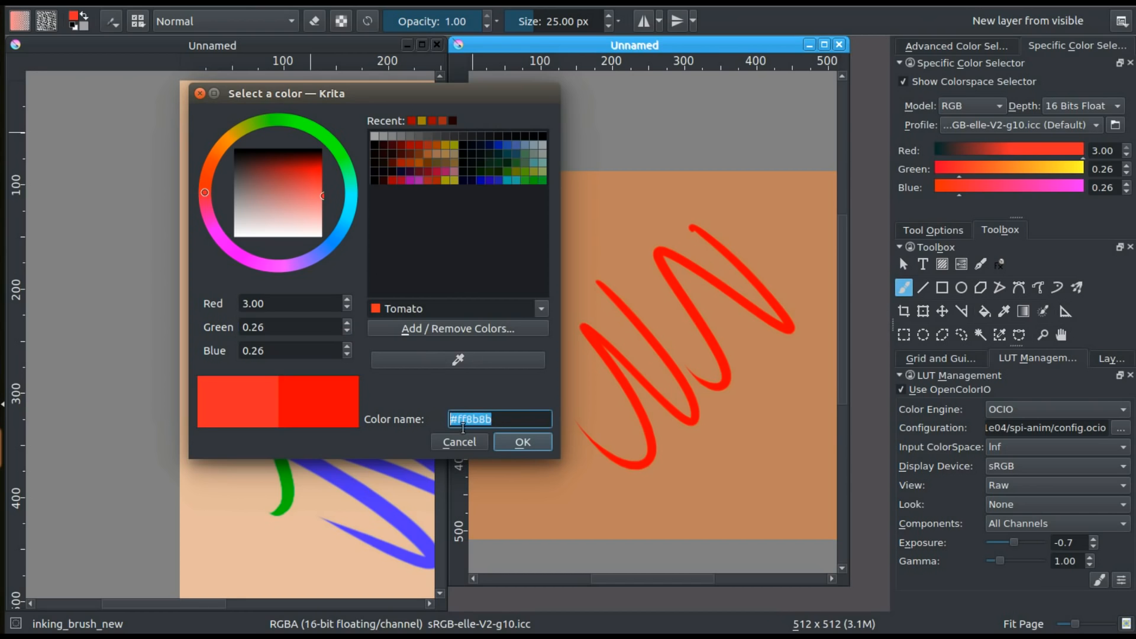
pyautogui.moveTo(493, 419); pyautogui.dragTo(454, 418)
pyautogui.press('Return')
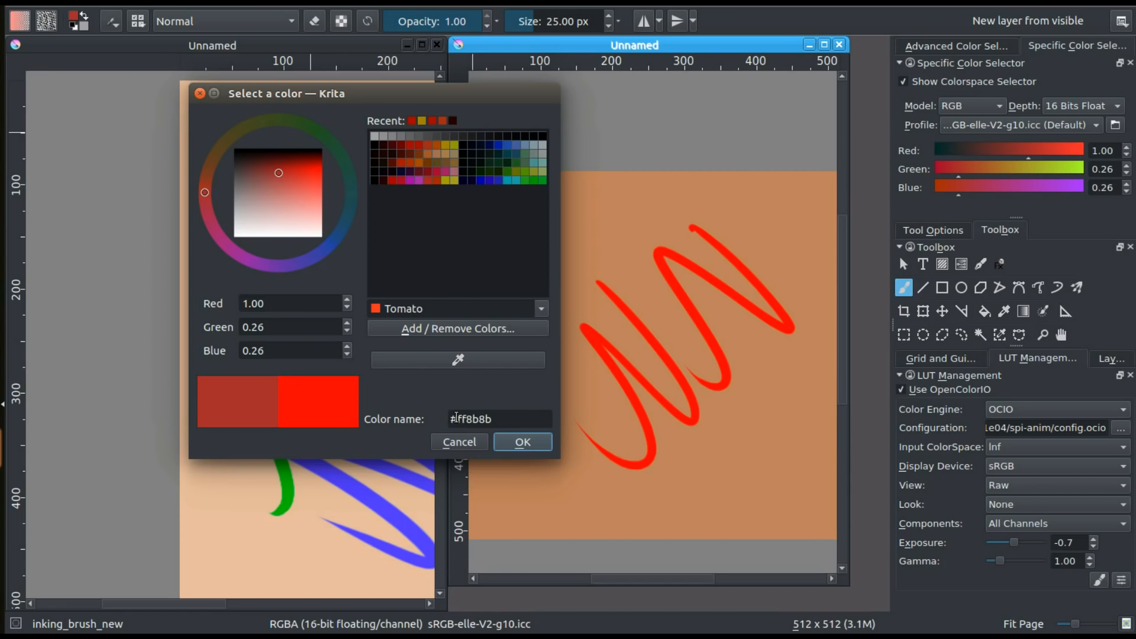
pyautogui.moveTo(455, 419); pyautogui.dragTo(497, 418)
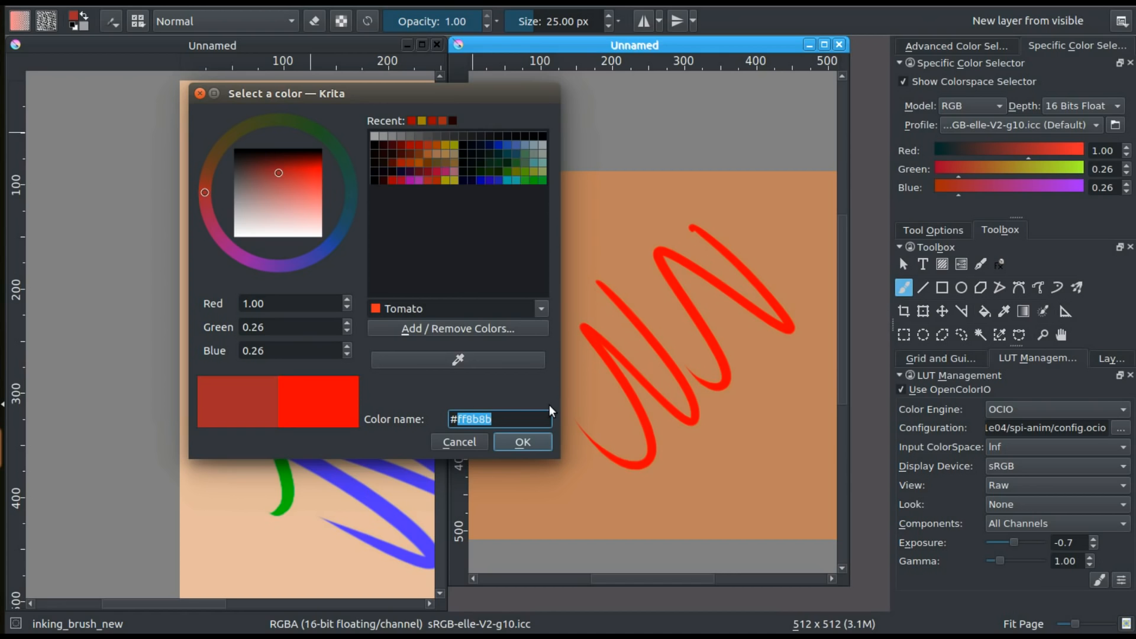
pyautogui.click(496, 417)
pyautogui.moveTo(318, 91)
pyautogui.mouseDown()
pyautogui.moveTo(310, 88)
pyautogui.moveTo(388, 93)
pyautogui.moveTo(312, 82)
pyautogui.mouseUp()
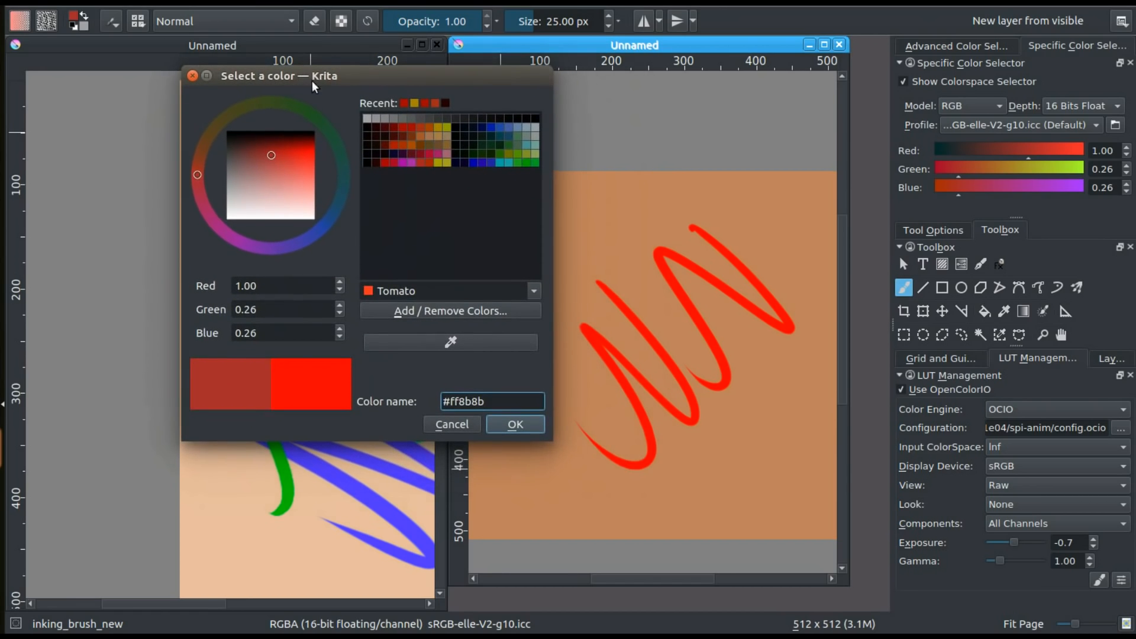
# With the colour dialog still open, raise the LUT exposure to 0.1 and lower it to -1.1
pyautogui.click(1076, 543)
pyautogui.scroll(8, 1076, 543)
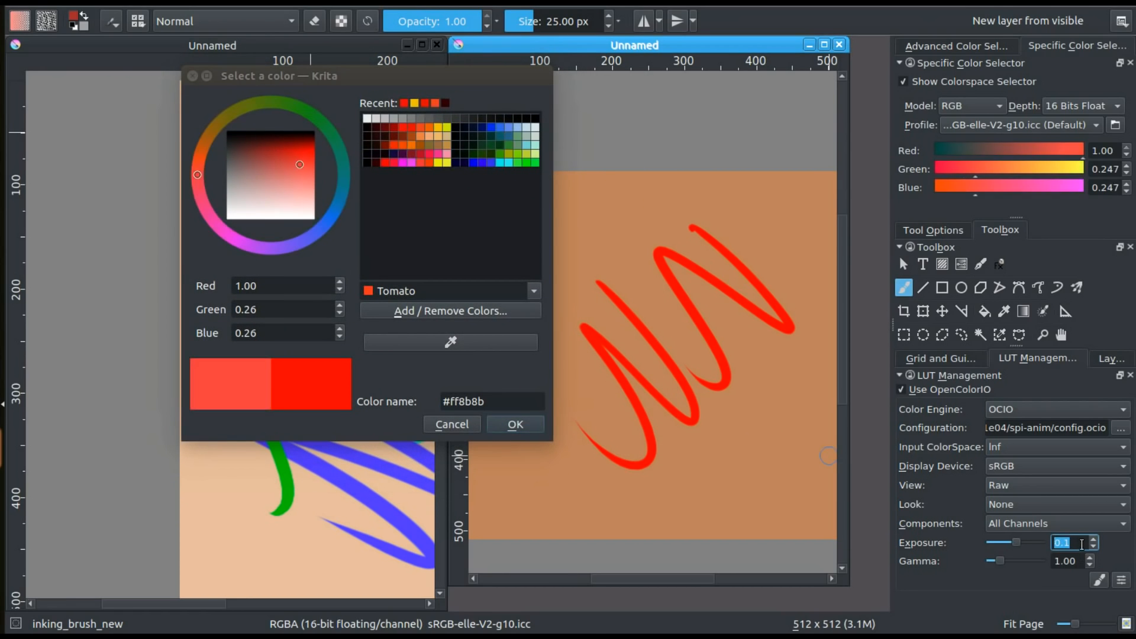
pyautogui.click(1082, 544)
pyautogui.press('Down')
pyautogui.press('Down')
pyautogui.press('Down')
pyautogui.press('Down')
pyautogui.press('Down')
pyautogui.press('Down')
pyautogui.press('Down')
pyautogui.press('Down')
pyautogui.press('Down')
pyautogui.press('Down')
pyautogui.press('Down')
pyautogui.press('Down')
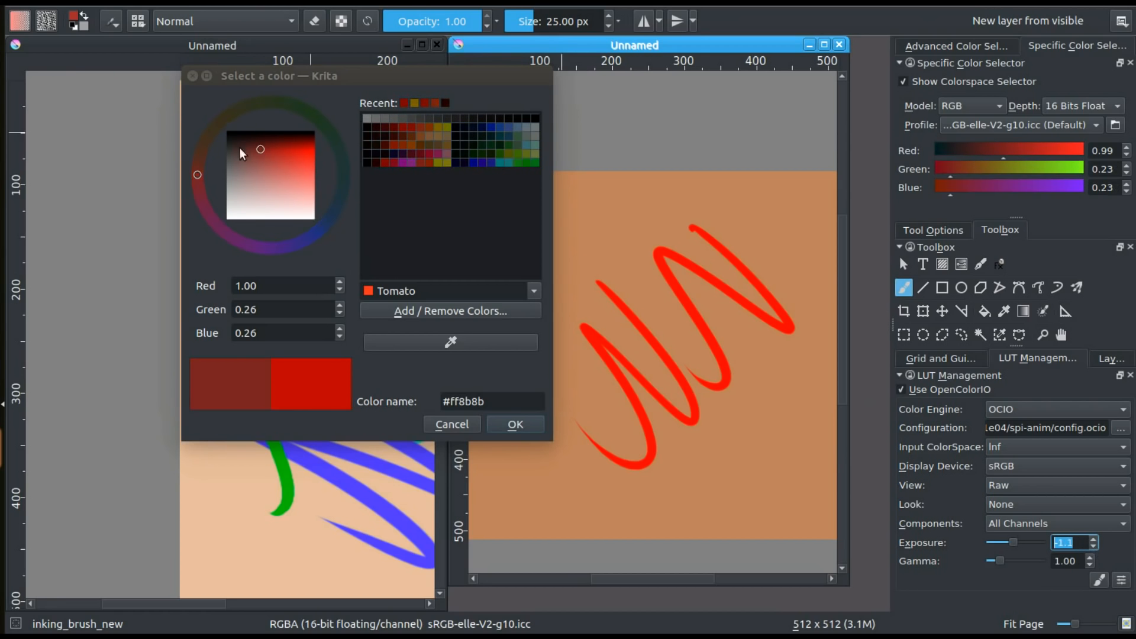
# Pick white with red 2.14, green 2.17 and blue 2.17 in the colour dialog and close it
pyautogui.moveTo(303, 206); pyautogui.dragTo(312, 221)
pyautogui.click(192, 75)
pyautogui.write(';')
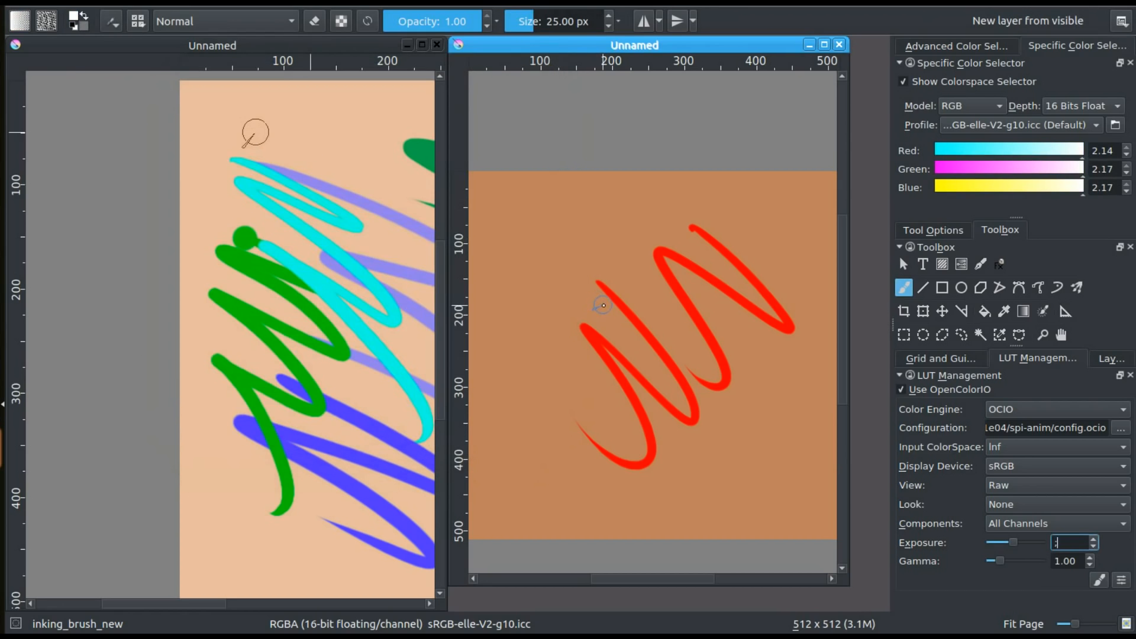
pyautogui.moveTo(641, 579); pyautogui.dragTo(647, 580)
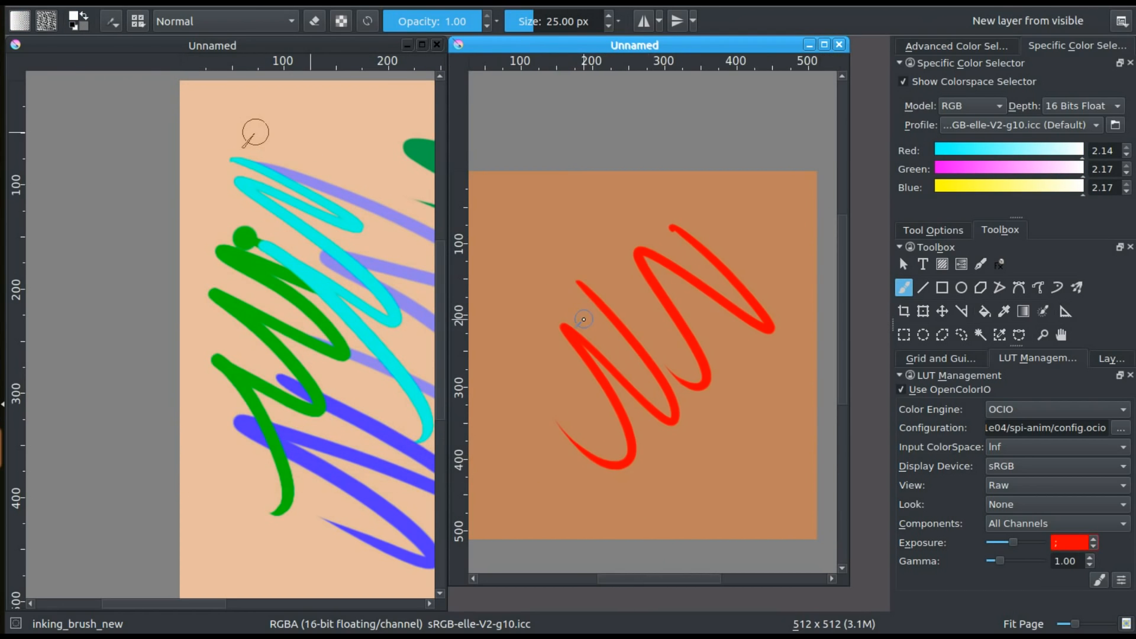
# Sample red from the painted stroke and choose a green (red 0.12, green 1.18, blue 0.57) in the pop-up palette
pyautogui.keyDown('ctrl'); pyautogui.click(618, 376); pyautogui.keyUp('ctrl')
pyautogui.rightClick(595, 352)
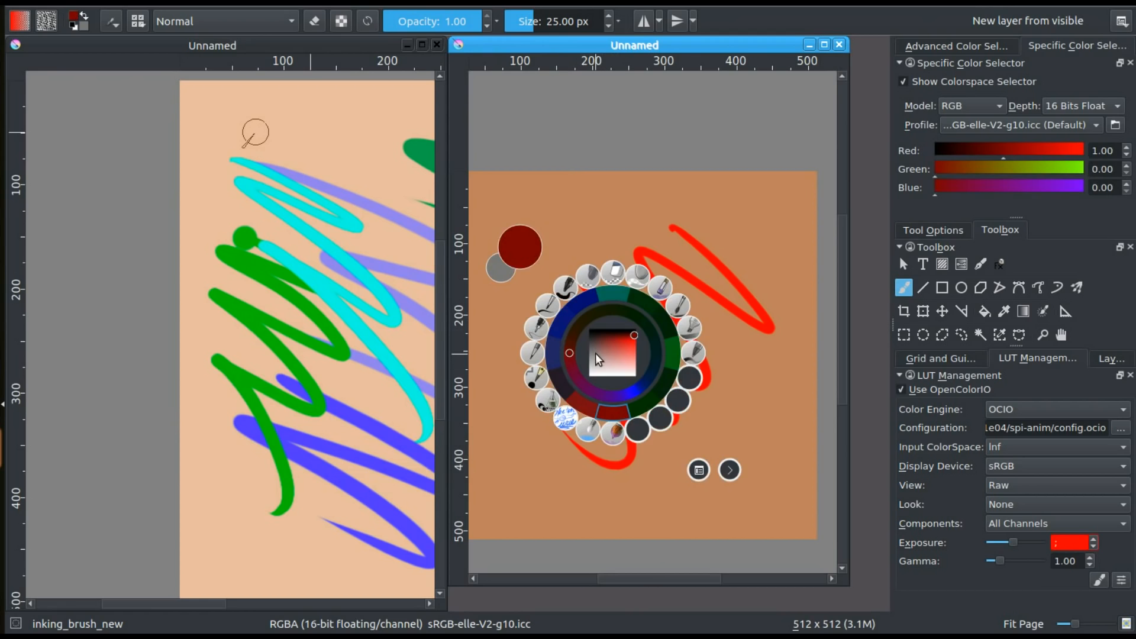
pyautogui.moveTo(628, 355); pyautogui.dragTo(634, 375)
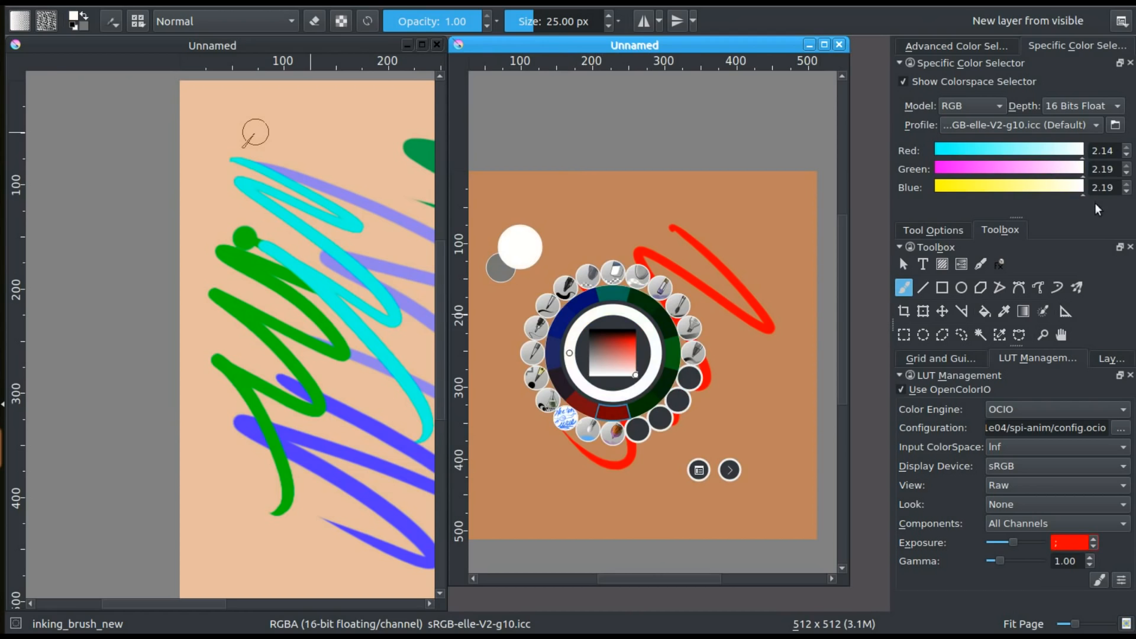
pyautogui.moveTo(617, 353)
pyautogui.mouseDown()
pyautogui.moveTo(634, 347)
pyautogui.moveTo(612, 354)
pyautogui.moveTo(634, 377)
pyautogui.moveTo(590, 375)
pyautogui.moveTo(628, 349)
pyautogui.mouseUp()
pyautogui.click(641, 322)
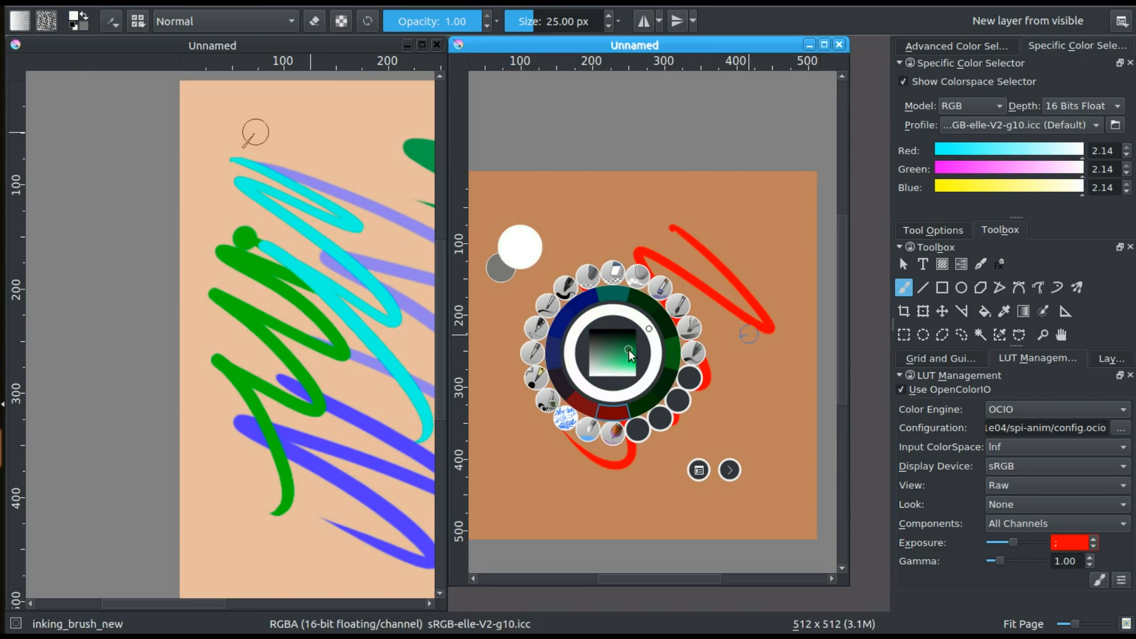
pyautogui.click(616, 186)
# Set the foreground green's red channel to 0.48 in the colour dialog by multiplying 0.12 by 4
pyautogui.click(75, 19)
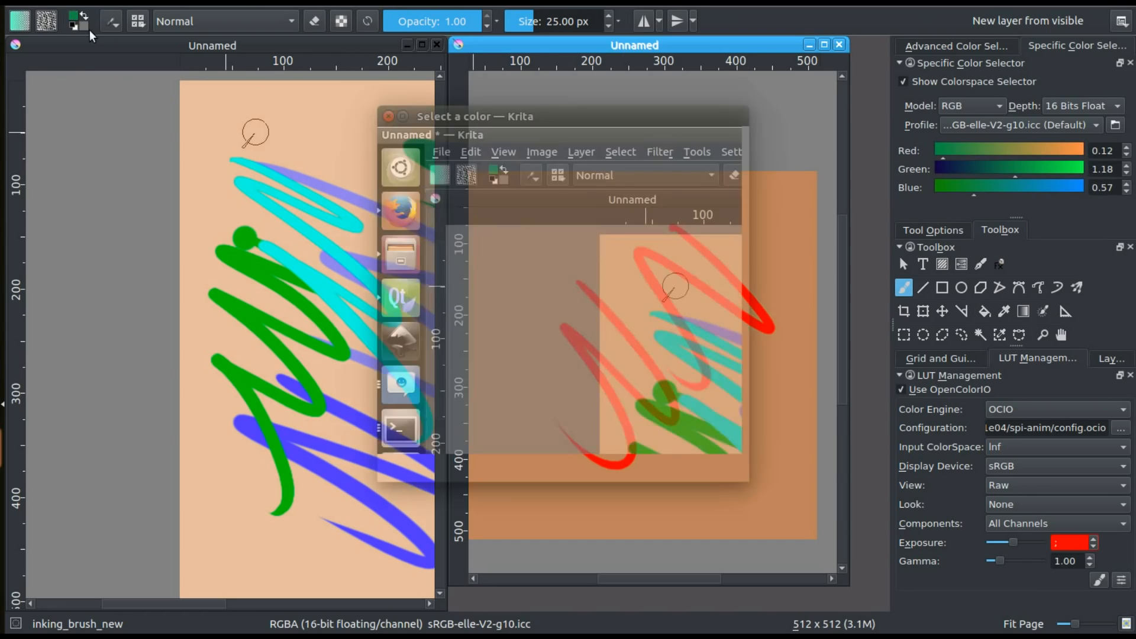
pyautogui.click(462, 326)
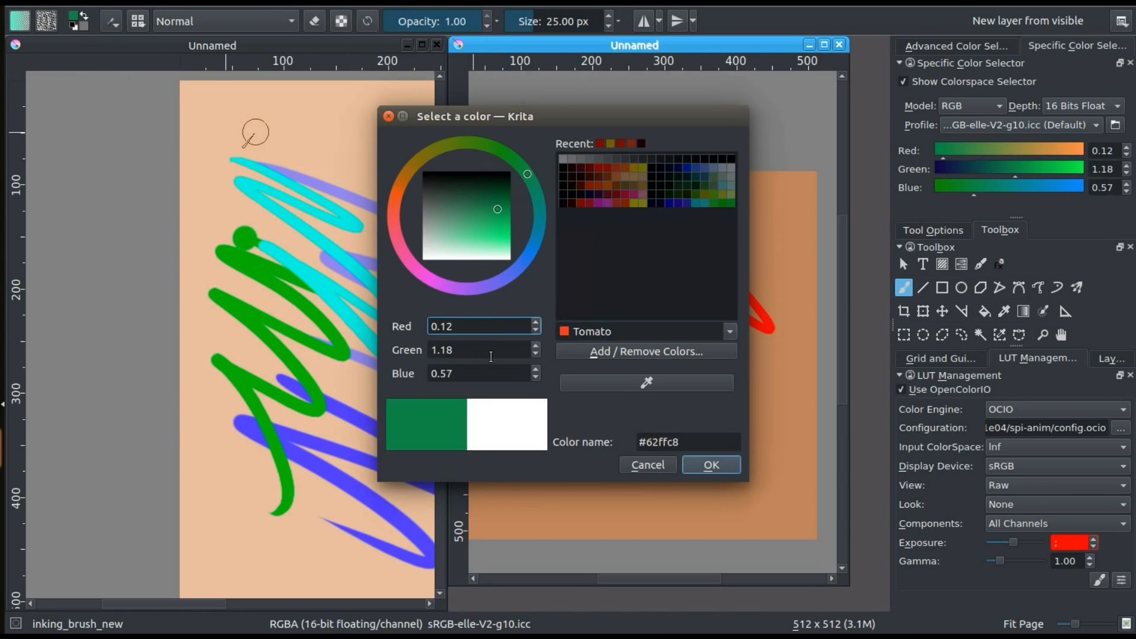
pyautogui.press('Return')
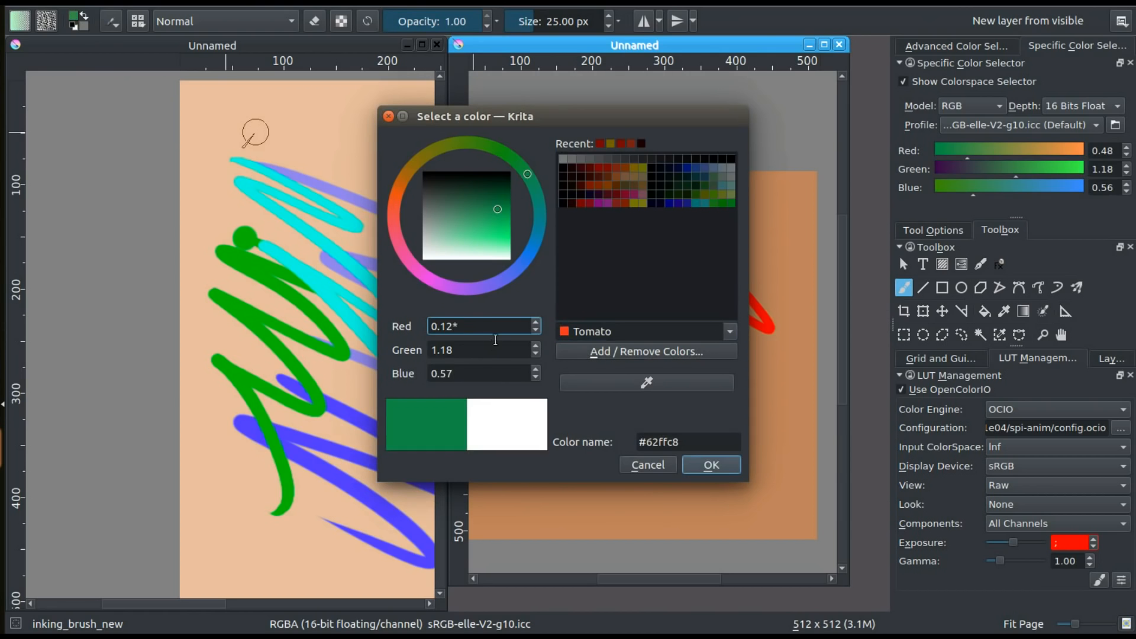
# Set the foreground colour's red channel to 0.48*4 in the colour dialog and paint a zigzag stroke over the red one
pyautogui.click(75, 18)
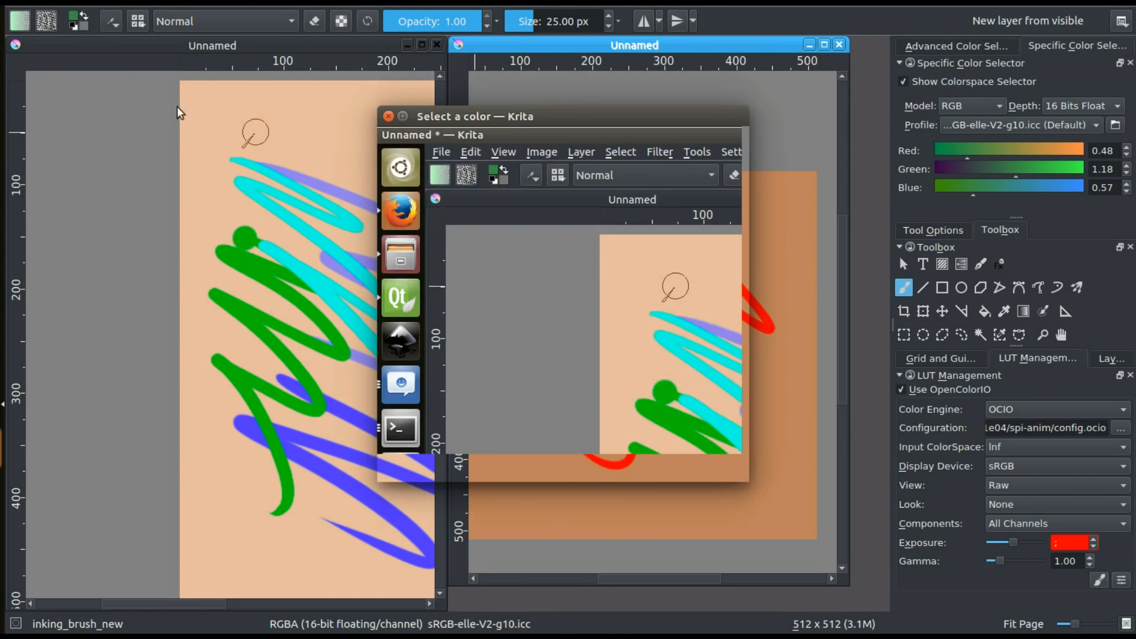
pyautogui.press('End')
pyautogui.write('*')
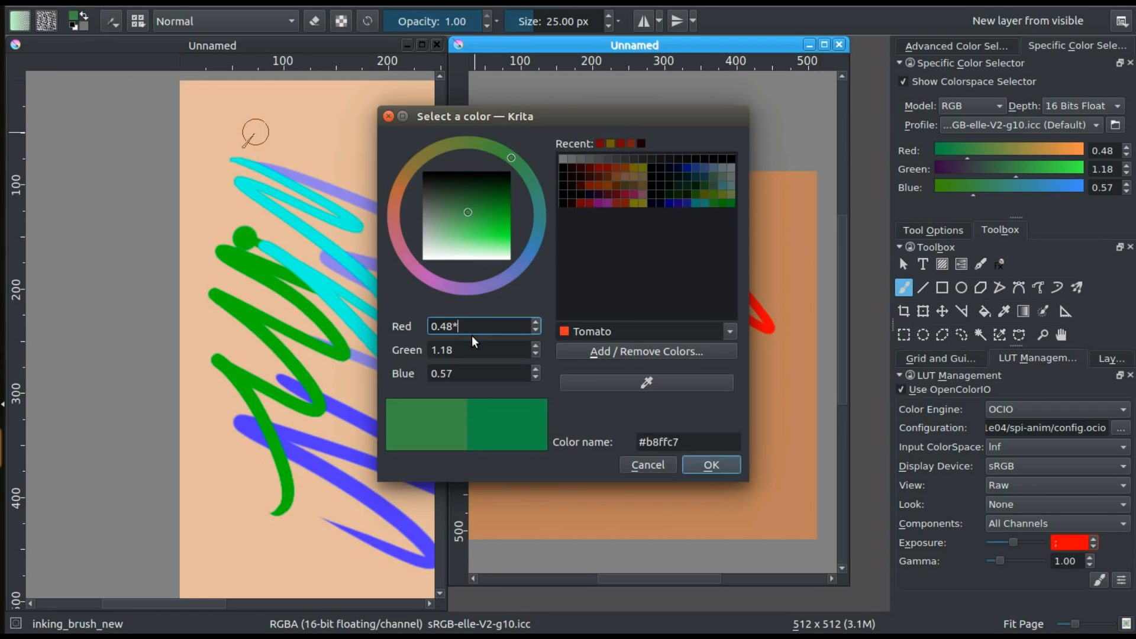
pyautogui.write('4')
pyautogui.click(467, 350)
pyautogui.click(711, 465)
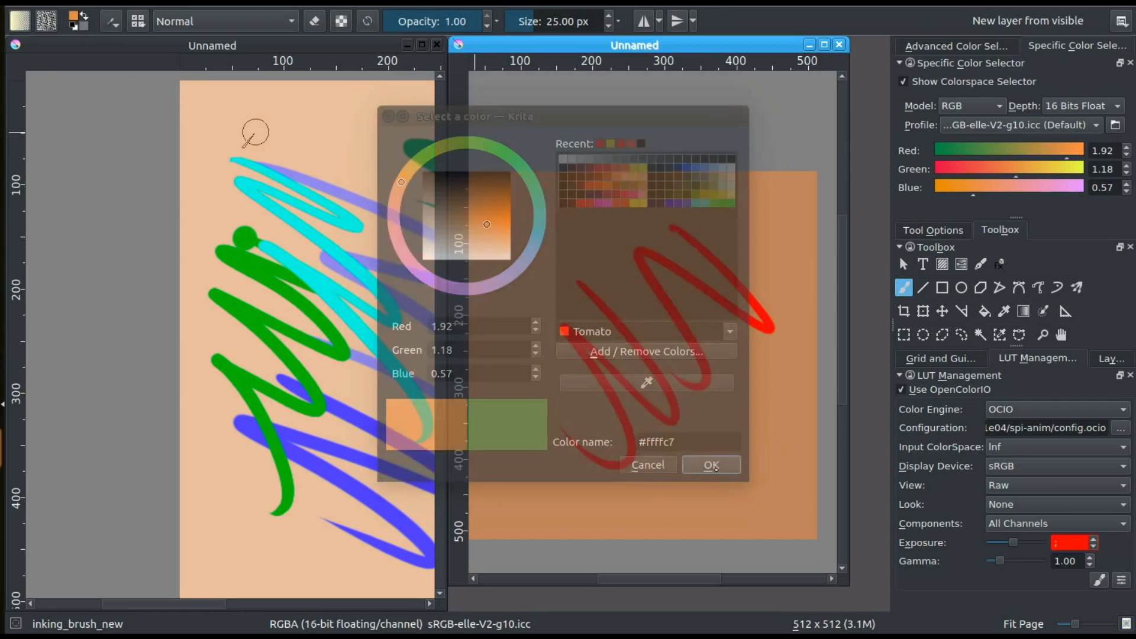
pyautogui.moveTo(580, 286)
pyautogui.mouseDown()
pyautogui.moveTo(663, 379)
pyautogui.moveTo(689, 452)
pyautogui.moveTo(570, 366)
pyautogui.moveTo(544, 406)
pyautogui.moveTo(544, 382)
pyautogui.mouseUp()
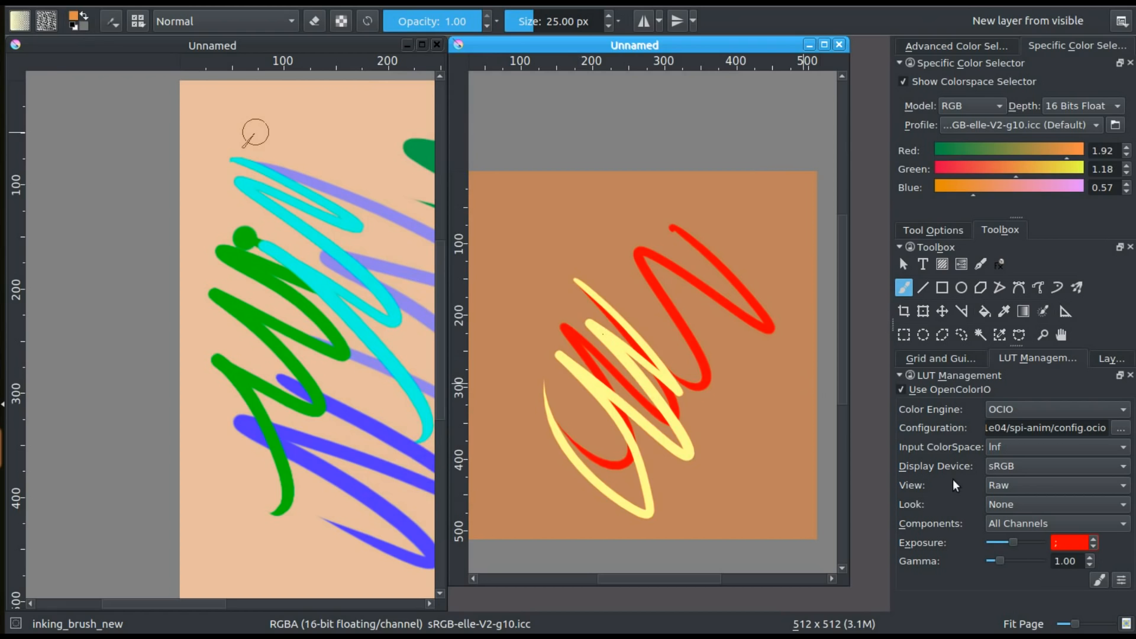
# Set the OpenColorIO exposure to 0 in the LUT management settings
pyautogui.moveTo(1065, 544); pyautogui.dragTo(1046, 545)
pyautogui.press('BackSpace')
pyautogui.write('0')
pyautogui.press('Return')
pyautogui.moveTo(597, 331)
pyautogui.mouseDown()
pyautogui.moveTo(705, 359)
pyautogui.moveTo(632, 310)
pyautogui.moveTo(650, 329)
pyautogui.mouseUp()
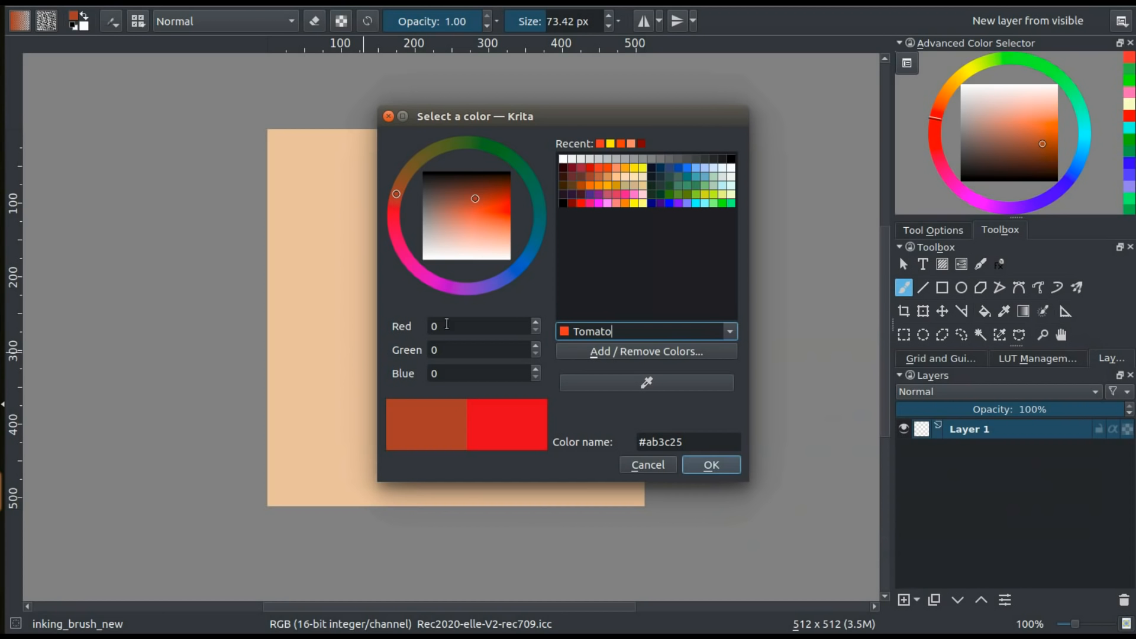
# Pick red-orange #ff2000 in the colour dialog and sample the canvas background with its screen colour picker
pyautogui.moveTo(483, 202); pyautogui.dragTo(505, 214)
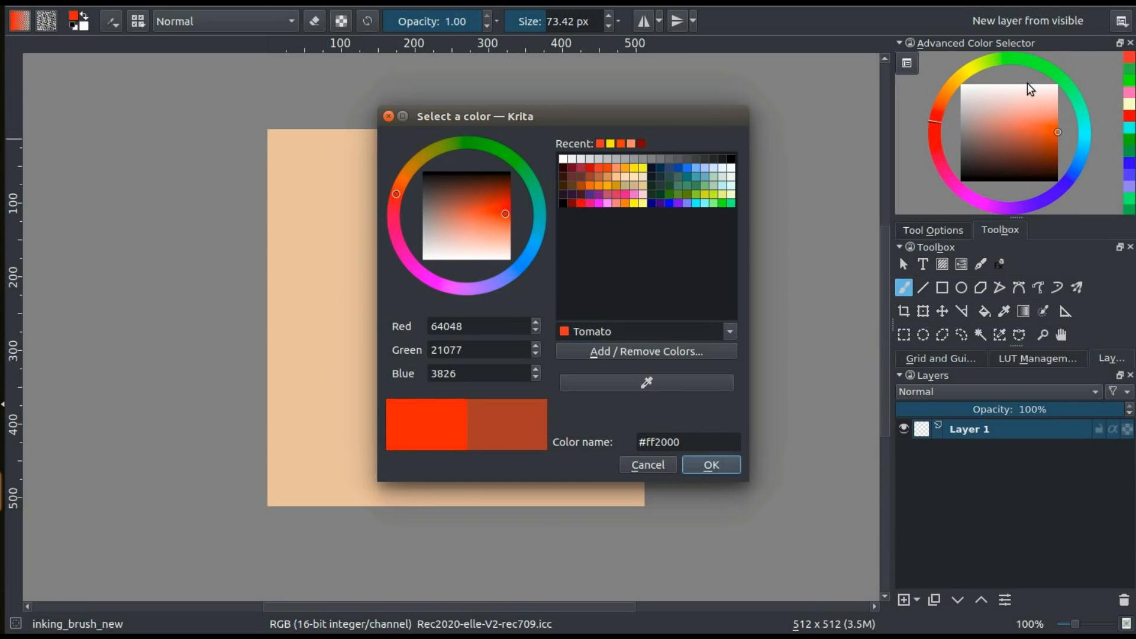
pyautogui.click(626, 385)
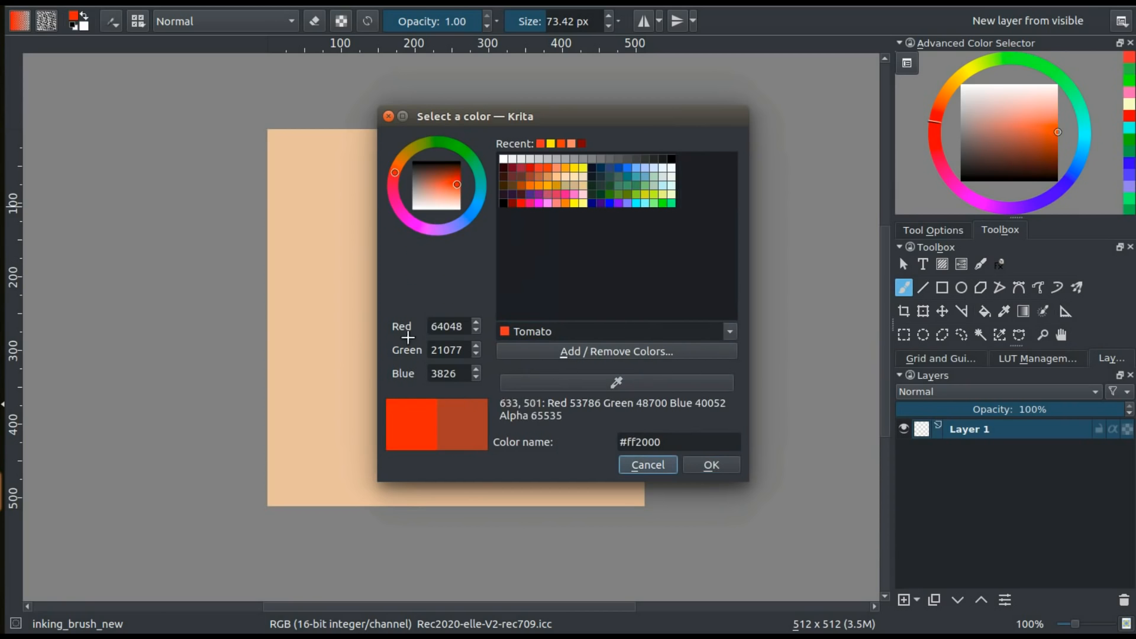
pyautogui.click(325, 307)
# Try orange #eb8500 and green #00d700 in the colour dialog, and cancel the dialog
pyautogui.click(497, 220)
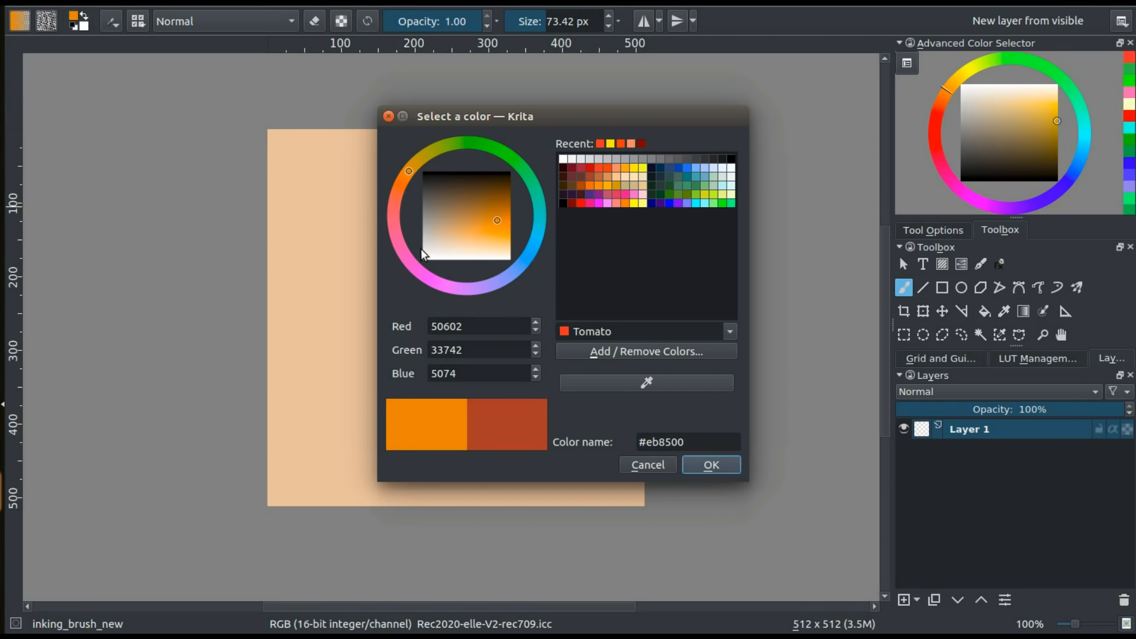
pyautogui.click(512, 160)
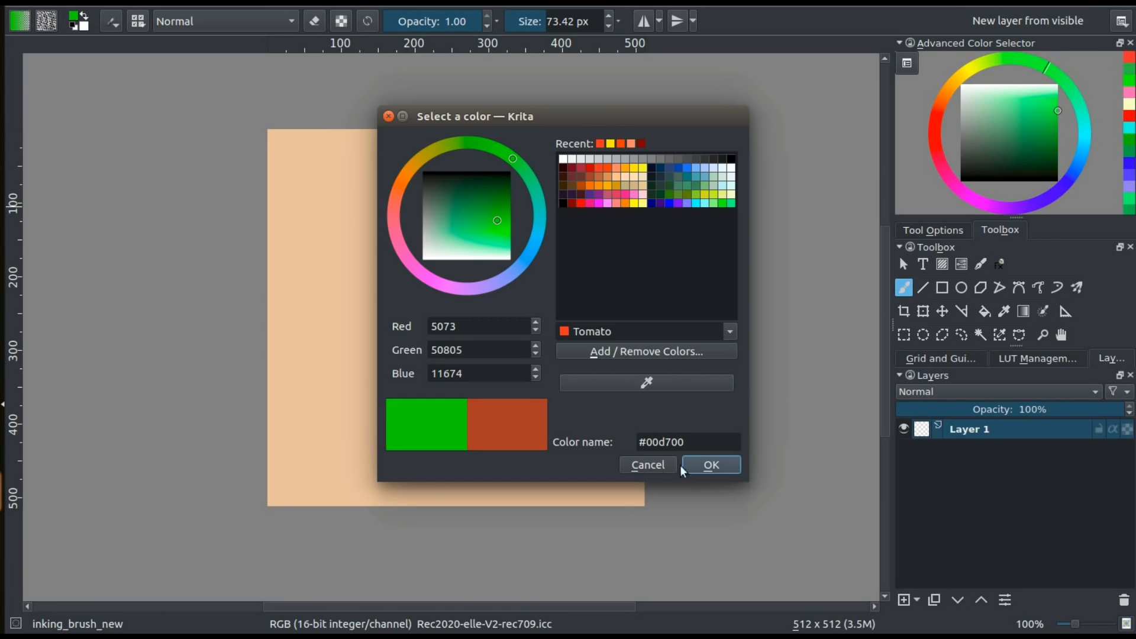
pyautogui.click(652, 463)
# Choose bright green from the colour history and paint a slanted stem with one large leaf on its left side
pyautogui.click(1131, 83)
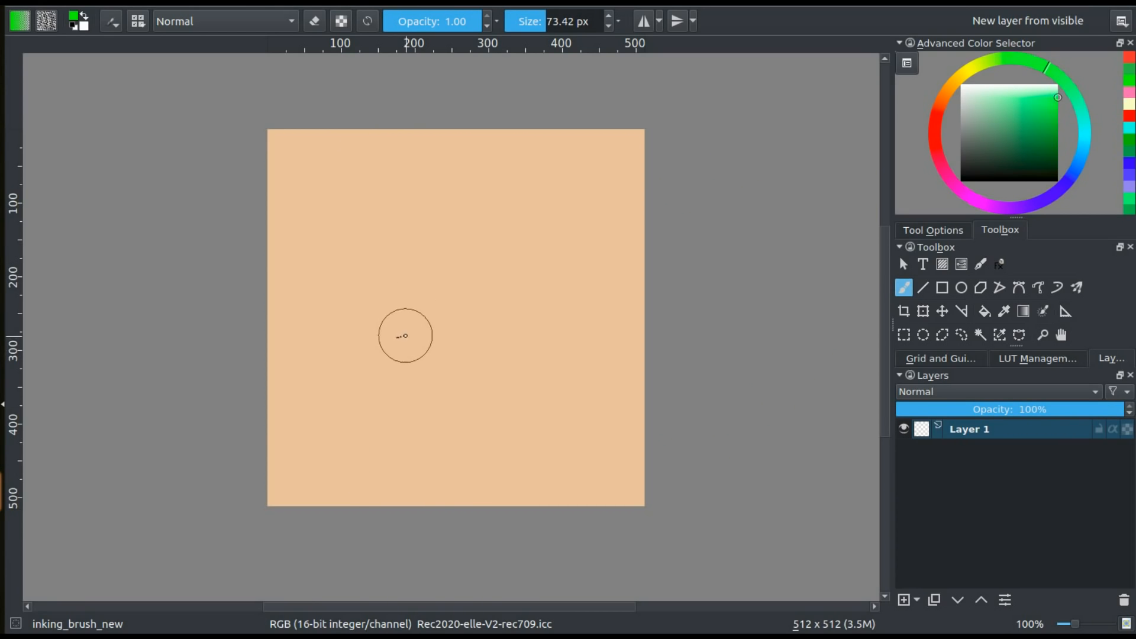
pyautogui.moveTo(430, 307)
pyautogui.mouseDown()
pyautogui.moveTo(445, 376)
pyautogui.moveTo(514, 465)
pyautogui.mouseUp()
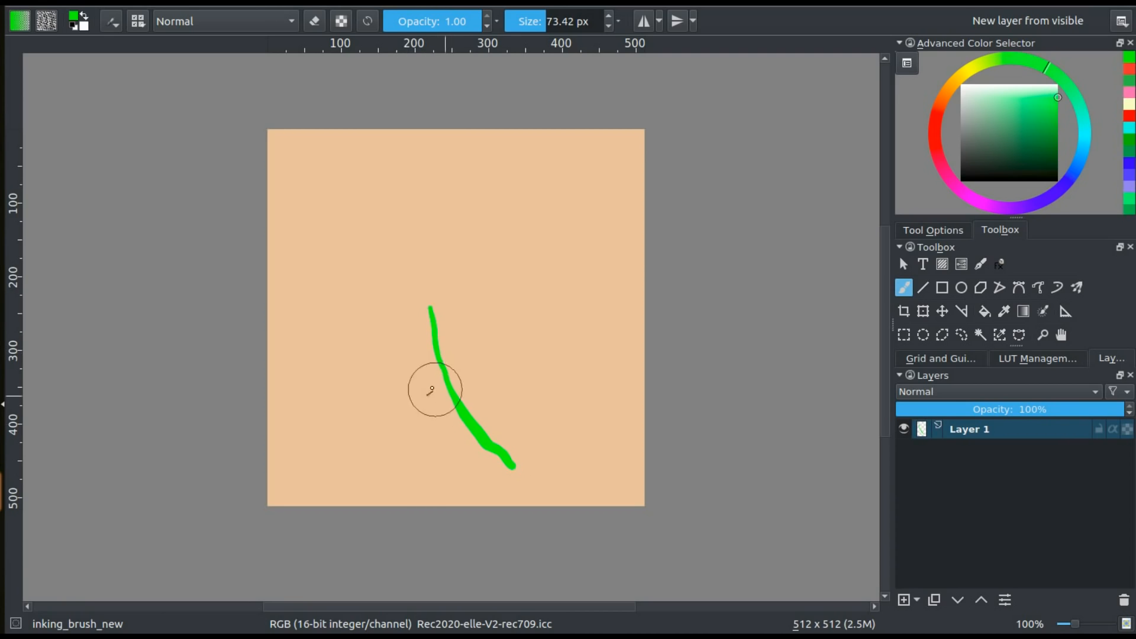
pyautogui.moveTo(445, 393)
pyautogui.mouseDown()
pyautogui.moveTo(341, 349)
pyautogui.moveTo(360, 375)
pyautogui.moveTo(456, 406)
pyautogui.mouseUp()
pyautogui.moveTo(367, 361); pyautogui.dragTo(431, 388)
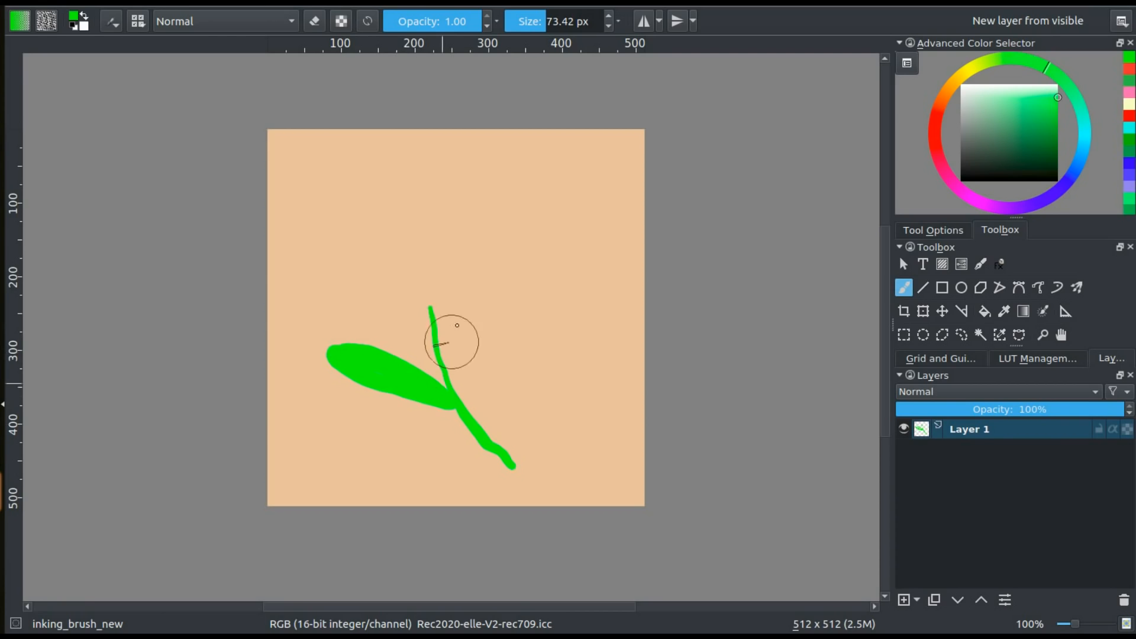
# Choose pink from the colour history and paint a five-petal flower on the upper end of the stem
pyautogui.click(1127, 93)
pyautogui.moveTo(435, 265)
pyautogui.mouseDown()
pyautogui.moveTo(490, 320)
pyautogui.moveTo(426, 263)
pyautogui.moveTo(375, 309)
pyautogui.moveTo(385, 284)
pyautogui.mouseUp()
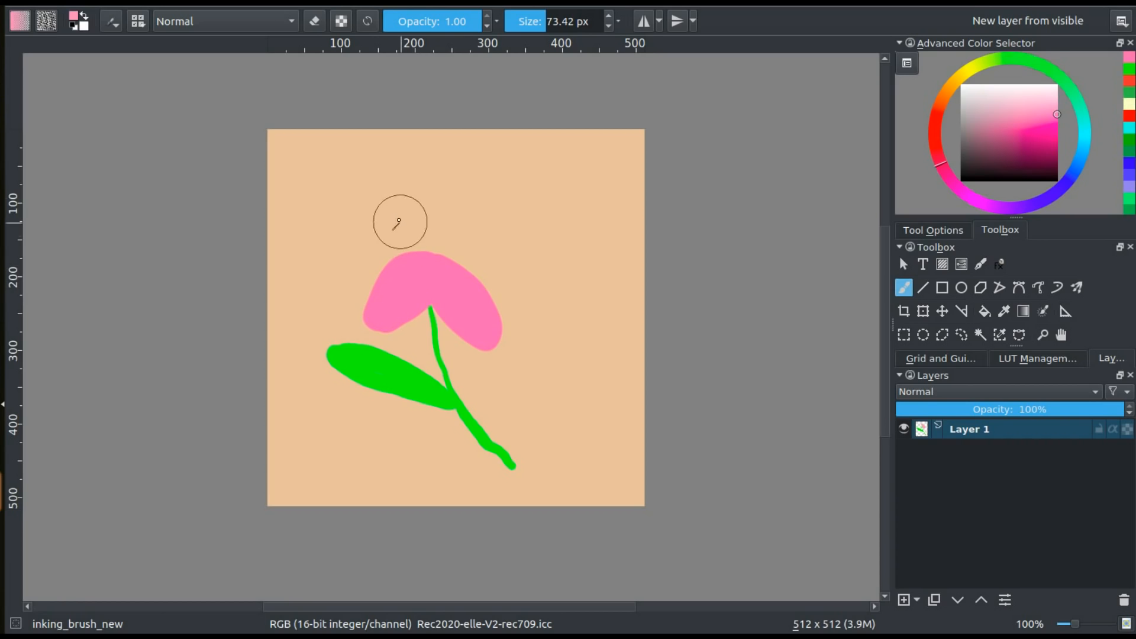
pyautogui.moveTo(406, 233)
pyautogui.mouseDown()
pyautogui.moveTo(379, 218)
pyautogui.moveTo(429, 231)
pyautogui.moveTo(433, 256)
pyautogui.moveTo(455, 172)
pyautogui.moveTo(440, 253)
pyautogui.moveTo(482, 232)
pyautogui.moveTo(509, 257)
pyautogui.moveTo(474, 260)
pyautogui.mouseUp()
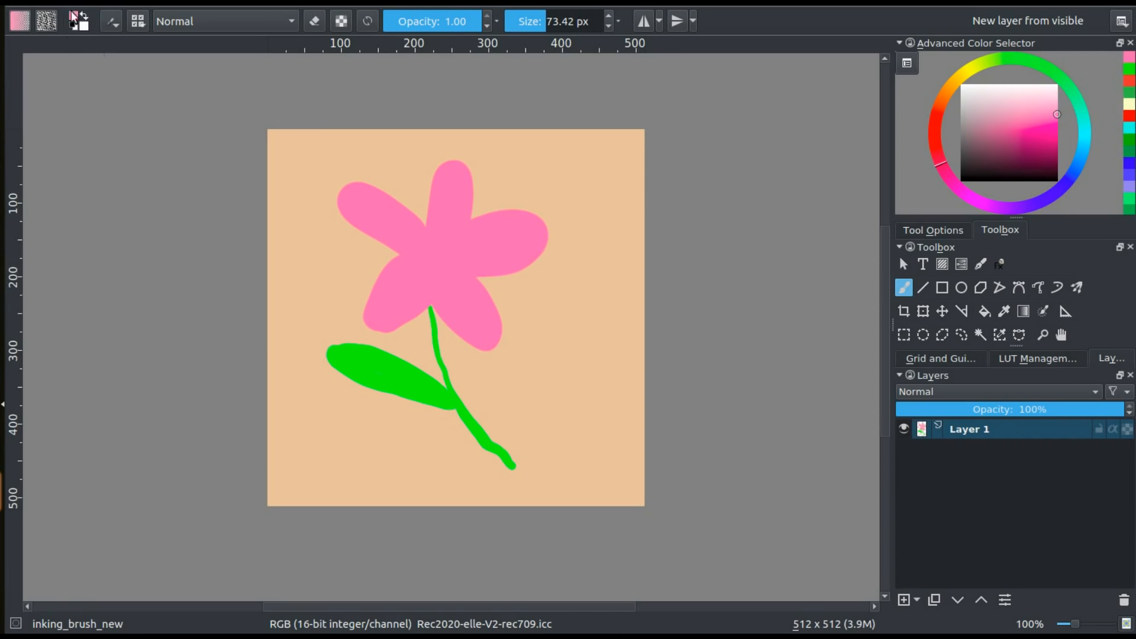
# Convert the image colour space to 16-bit CMYK with the Chemical proof profile
pyautogui.click(135, 7)
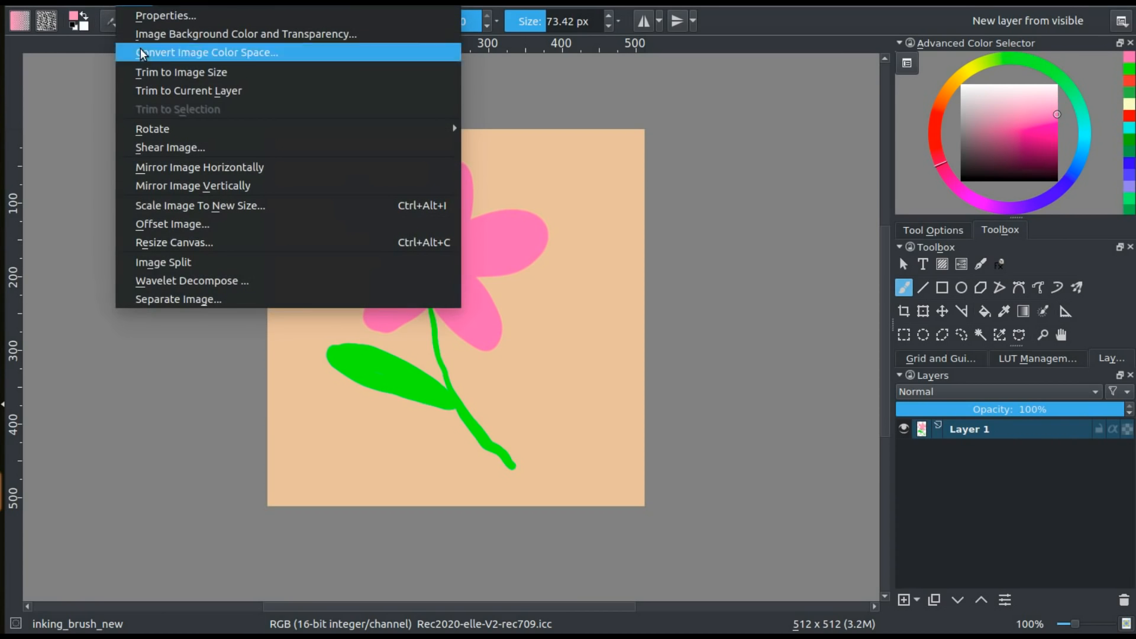
pyautogui.click(142, 53)
pyautogui.click(438, 185)
pyautogui.click(440, 130)
pyautogui.click(746, 399)
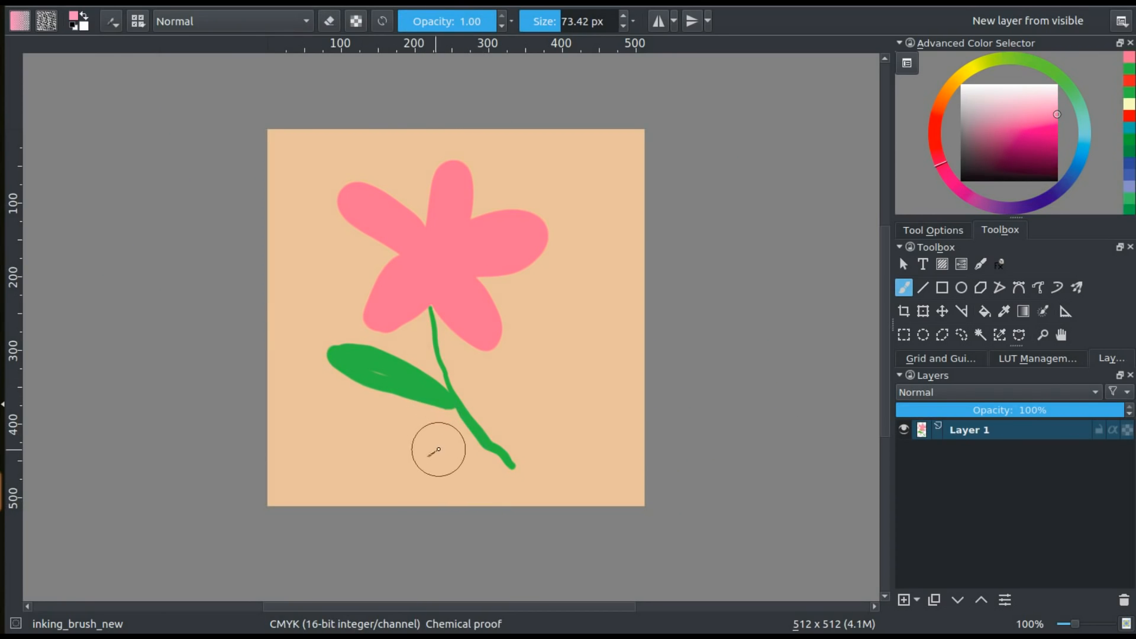
# Paint a pink test stroke below the leaf, then undo both the stroke and the CMYK conversion
pyautogui.moveTo(490, 480)
pyautogui.mouseDown()
pyautogui.moveTo(296, 461)
pyautogui.moveTo(385, 459)
pyautogui.mouseUp()
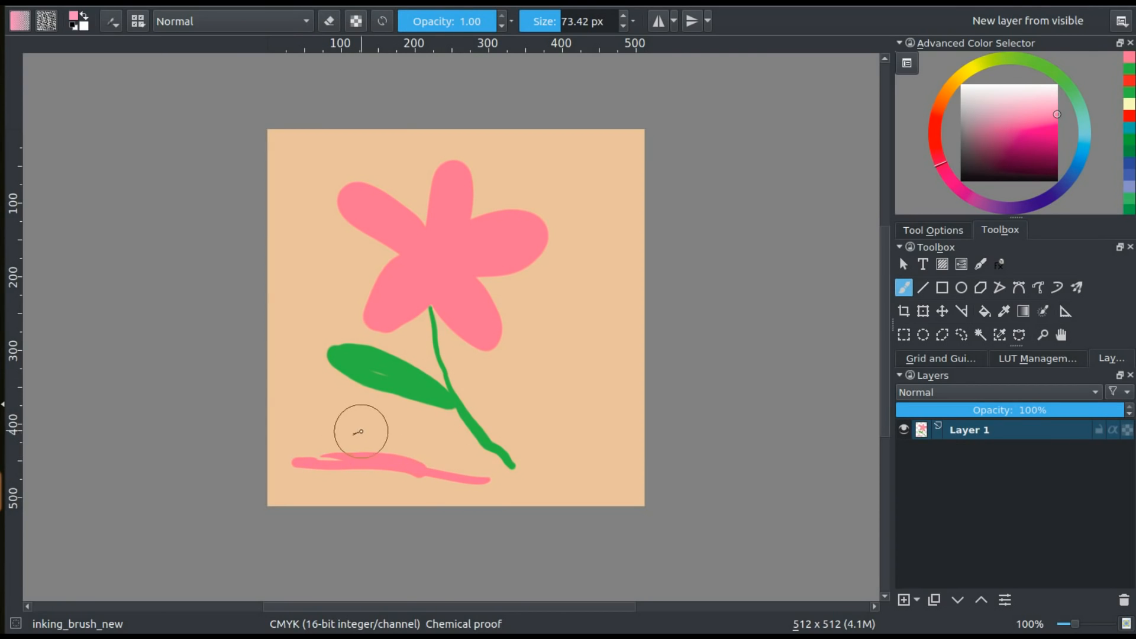
pyautogui.hotkey('ctrl', 'z')
pyautogui.moveTo(986, 213)
pyautogui.mouseDown()
pyautogui.moveTo(1063, 193)
pyautogui.moveTo(1091, 123)
pyautogui.mouseUp()
pyautogui.moveTo(1056, 77)
pyautogui.mouseDown()
pyautogui.moveTo(968, 68)
pyautogui.moveTo(938, 109)
pyautogui.moveTo(942, 172)
pyautogui.mouseUp()
pyautogui.keyDown('ctrl'); pyautogui.click(436, 303); pyautogui.keyUp('ctrl')
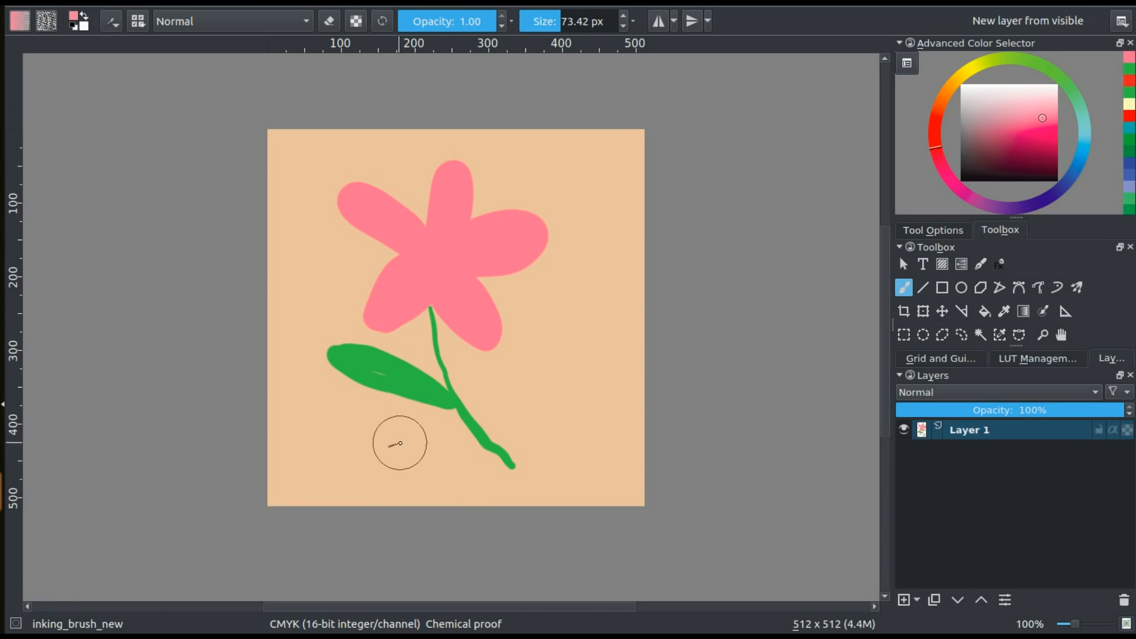
pyautogui.hotkey('ctrl', 'z')
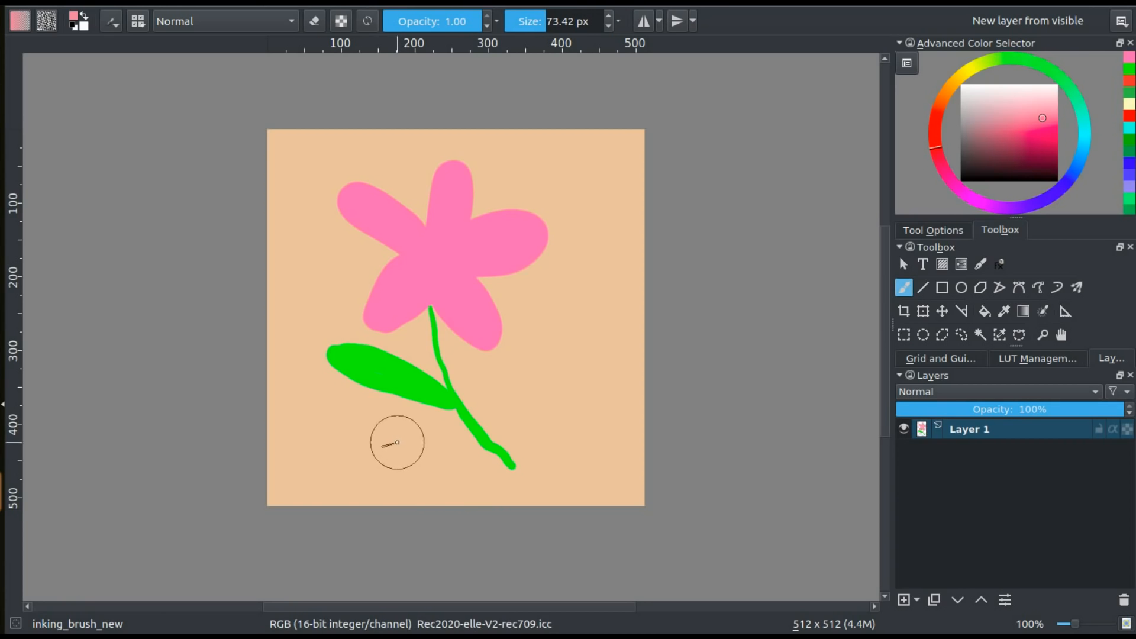
# Add a paint layer in Multiply blending mode and paint a small teal four-petal flower on it beside the pink one
pyautogui.click(907, 600)
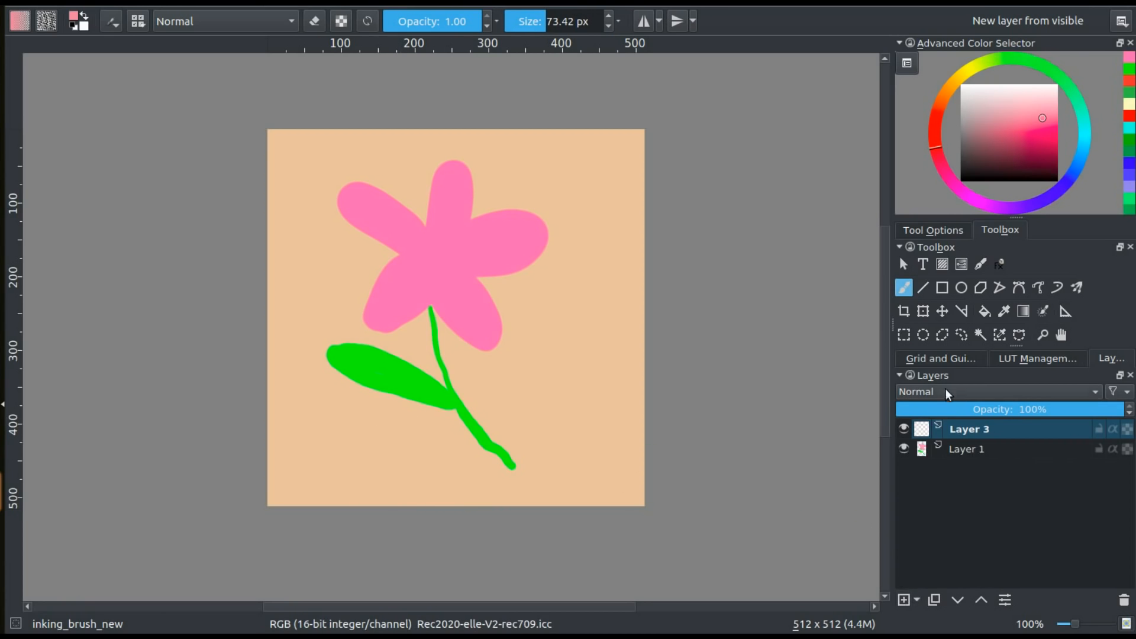
pyautogui.click(946, 390)
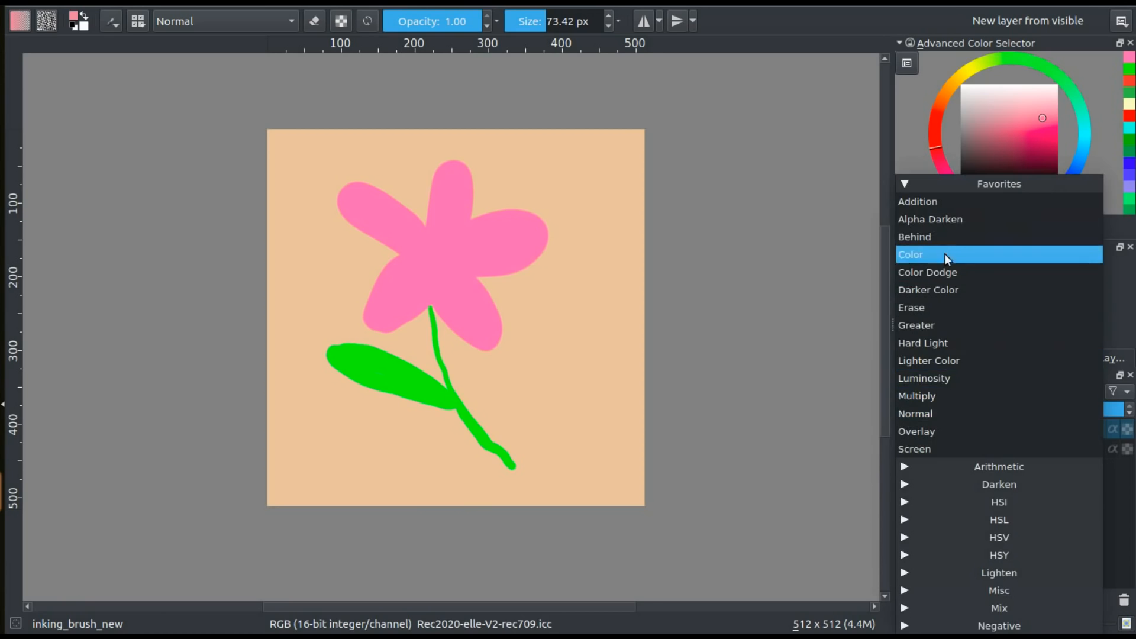
pyautogui.click(934, 396)
pyautogui.click(1081, 119)
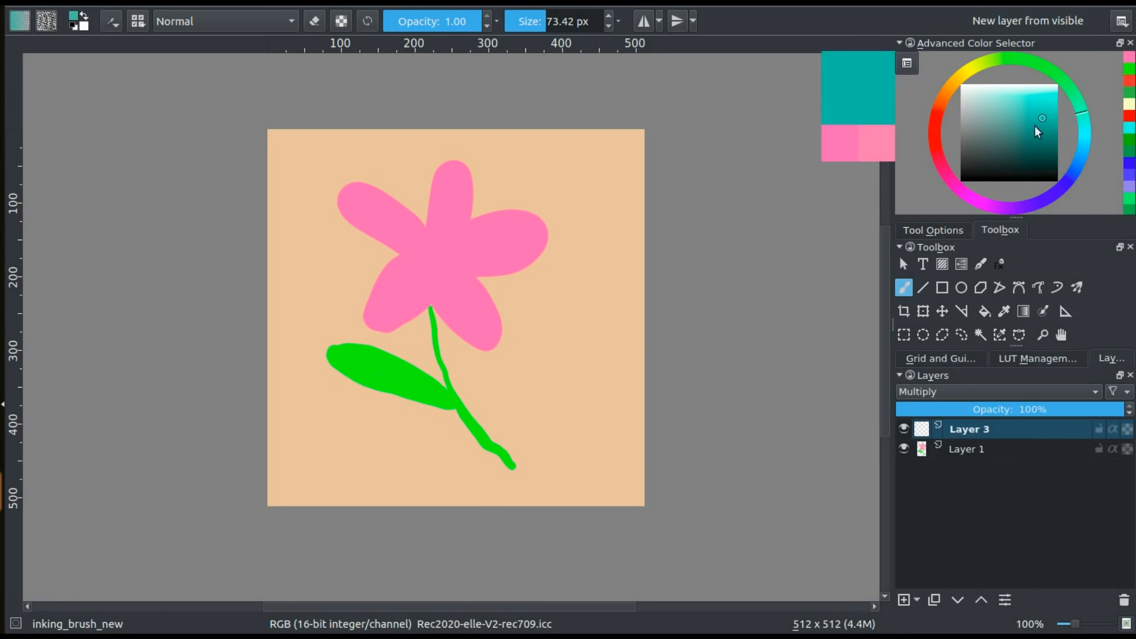
pyautogui.moveTo(565, 314)
pyautogui.mouseDown()
pyautogui.moveTo(589, 267)
pyautogui.moveTo(514, 290)
pyautogui.moveTo(563, 337)
pyautogui.moveTo(556, 313)
pyautogui.moveTo(602, 334)
pyautogui.moveTo(563, 317)
pyautogui.mouseUp()
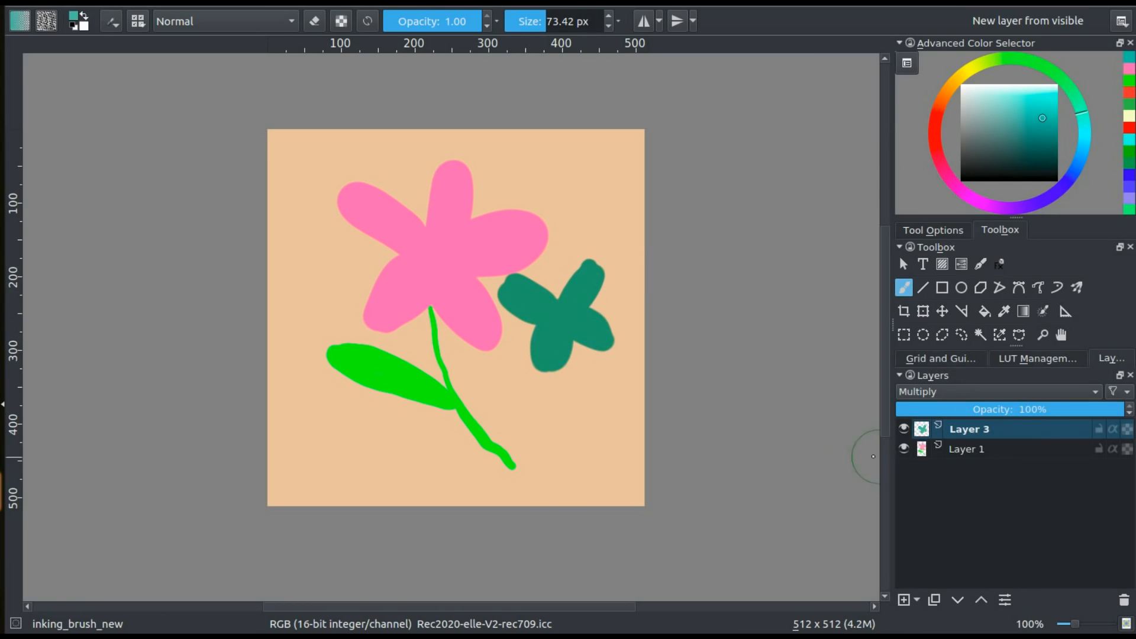
# Convert the two-layer image with its Multiply layer to CMYK, 16 bits, Chemical proof profile, perceptual intent
pyautogui.click(153, 5)
pyautogui.click(152, 53)
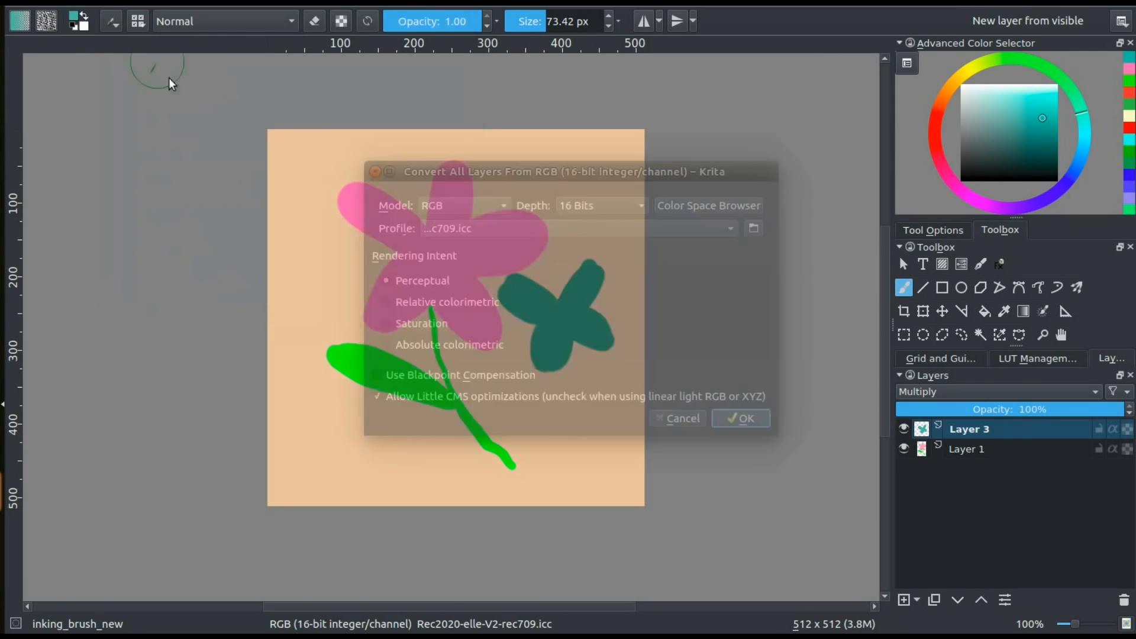
pyautogui.click(441, 206)
pyautogui.click(441, 148)
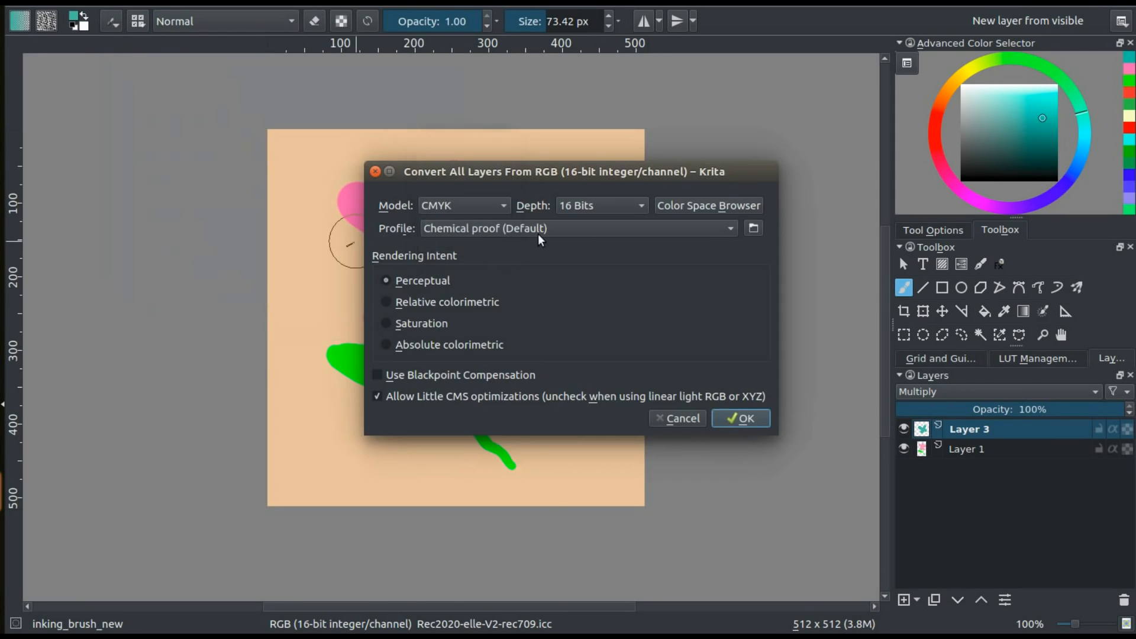
pyautogui.click(747, 420)
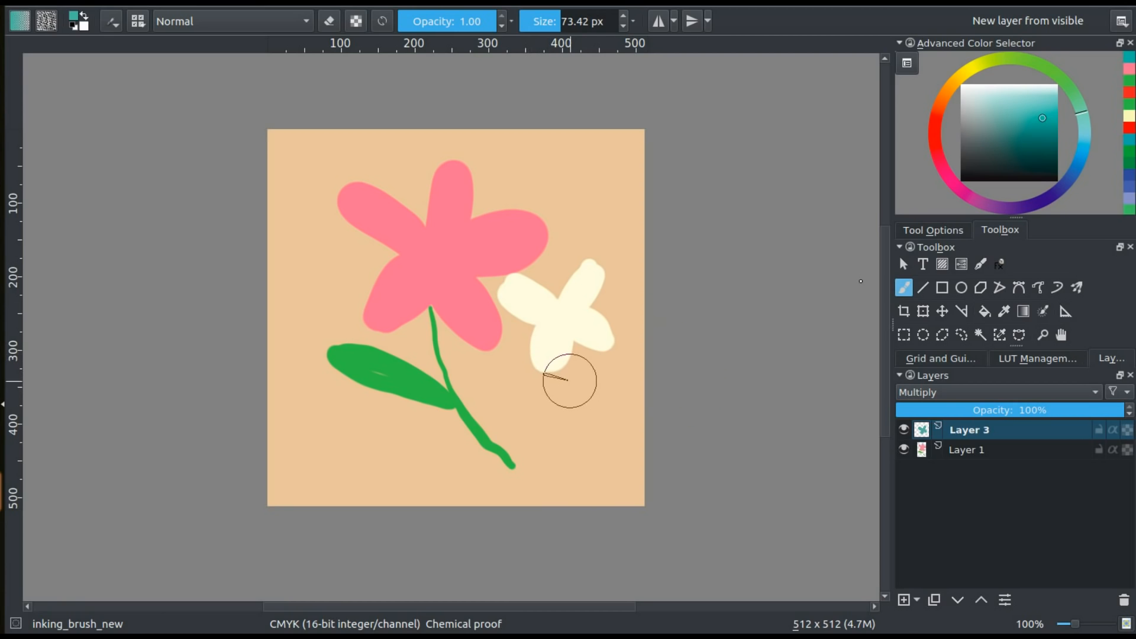
# Try the Color Dodge, Divide and Addition blending modes on Layer 3
pyautogui.click(949, 391)
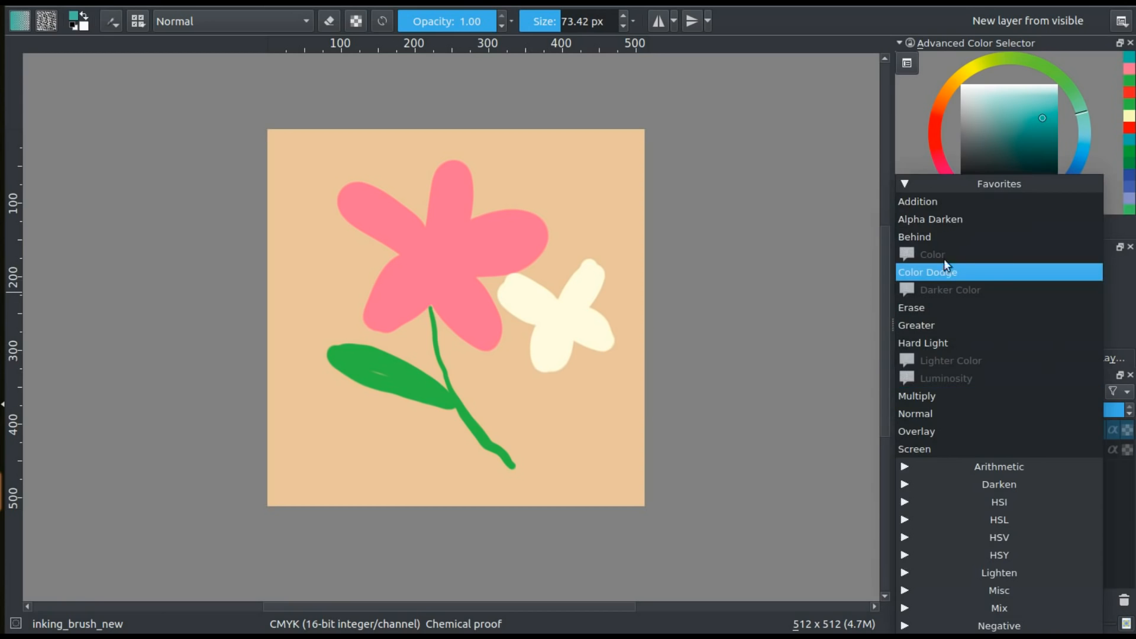
pyautogui.click(944, 270)
pyautogui.click(974, 392)
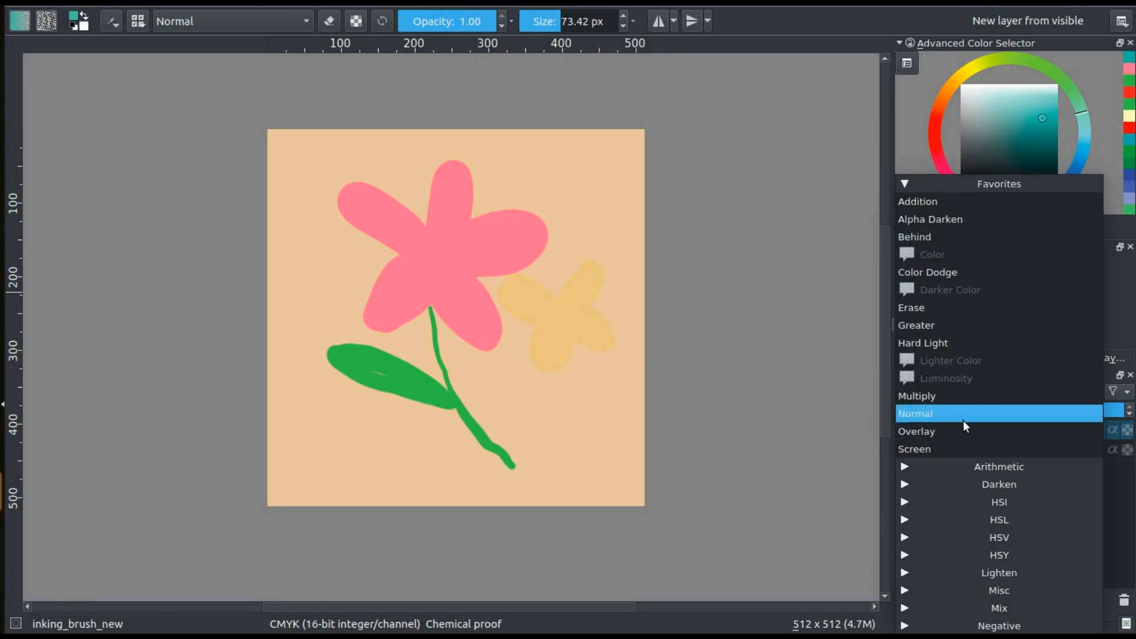
pyautogui.click(901, 467)
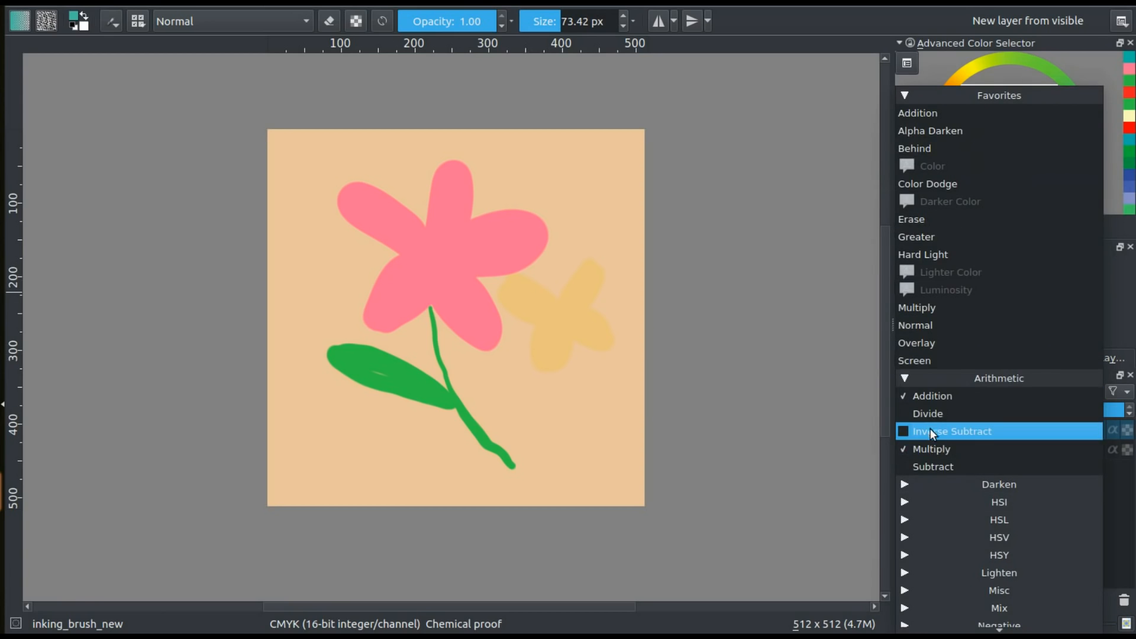
pyautogui.click(928, 413)
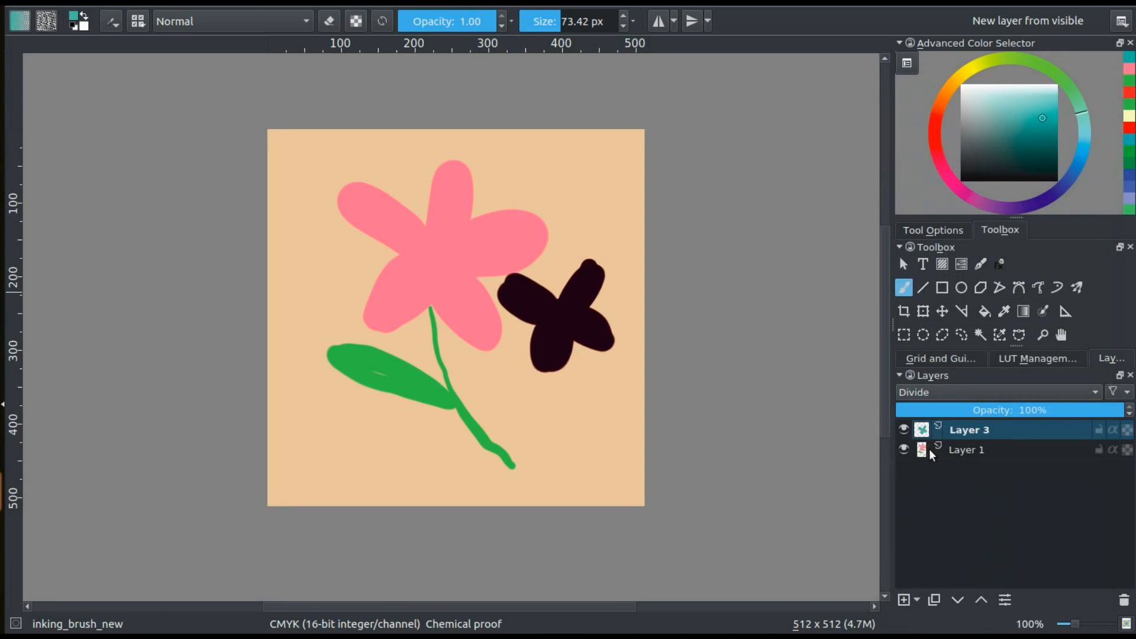
pyautogui.click(953, 390)
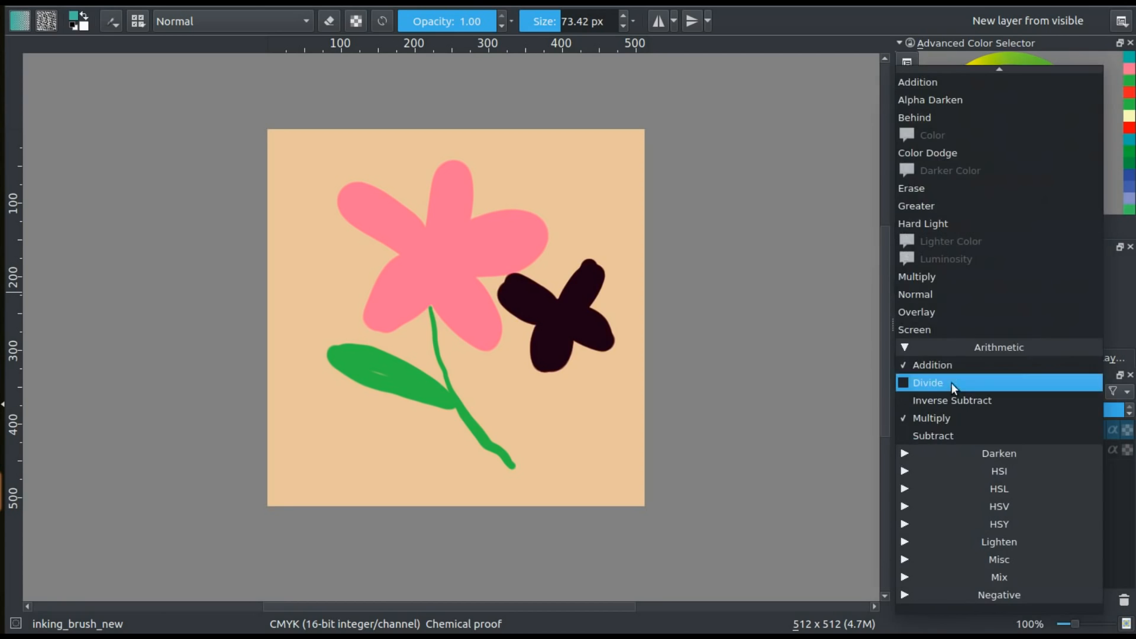
pyautogui.click(925, 84)
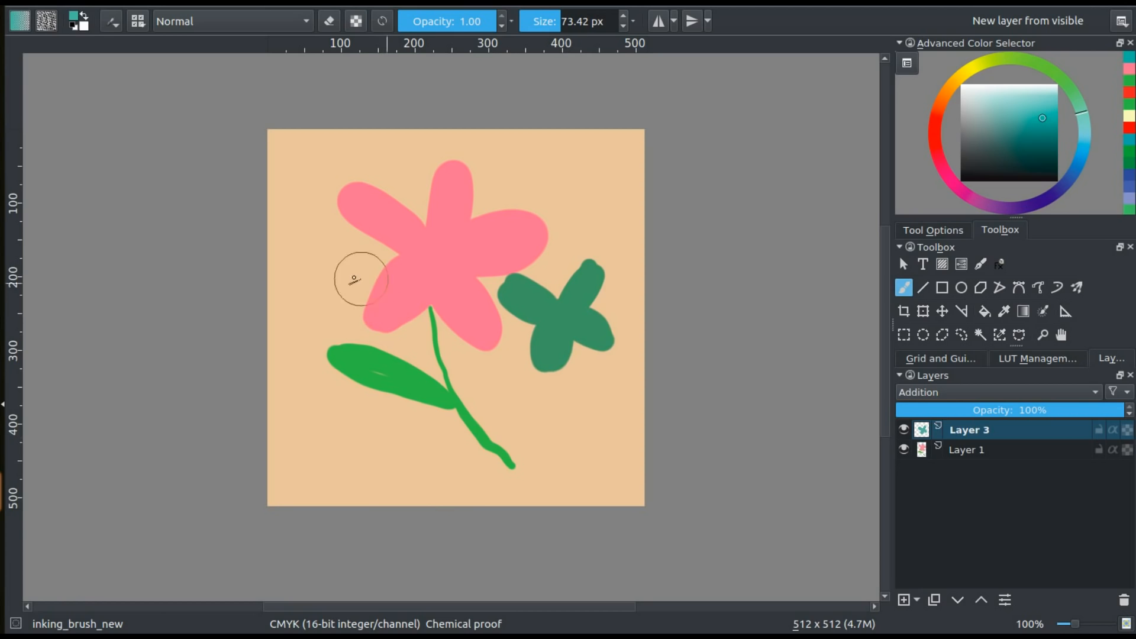
# Undo the blending mode changes on Layer 3 and the CMYK conversion of the image
pyautogui.hotkey('ctrl', 'z')
pyautogui.hotkey('ctrl', 'z')
pyautogui.hotkey('ctrl', 'z')
pyautogui.hotkey('ctrl', 'z')
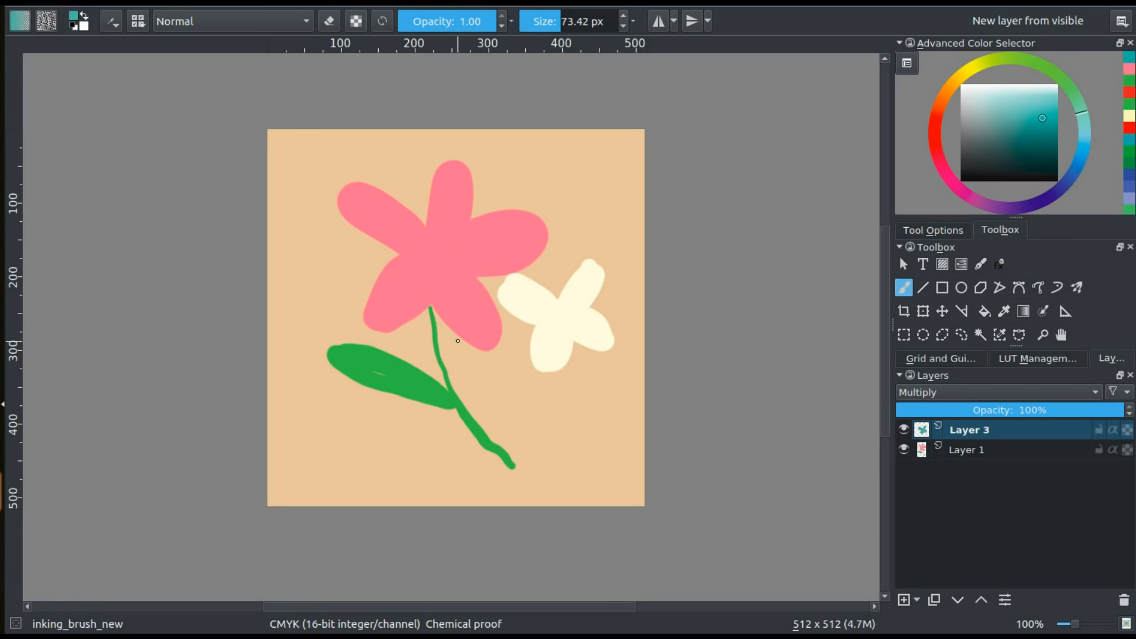
pyautogui.hotkey('ctrl', 'z')
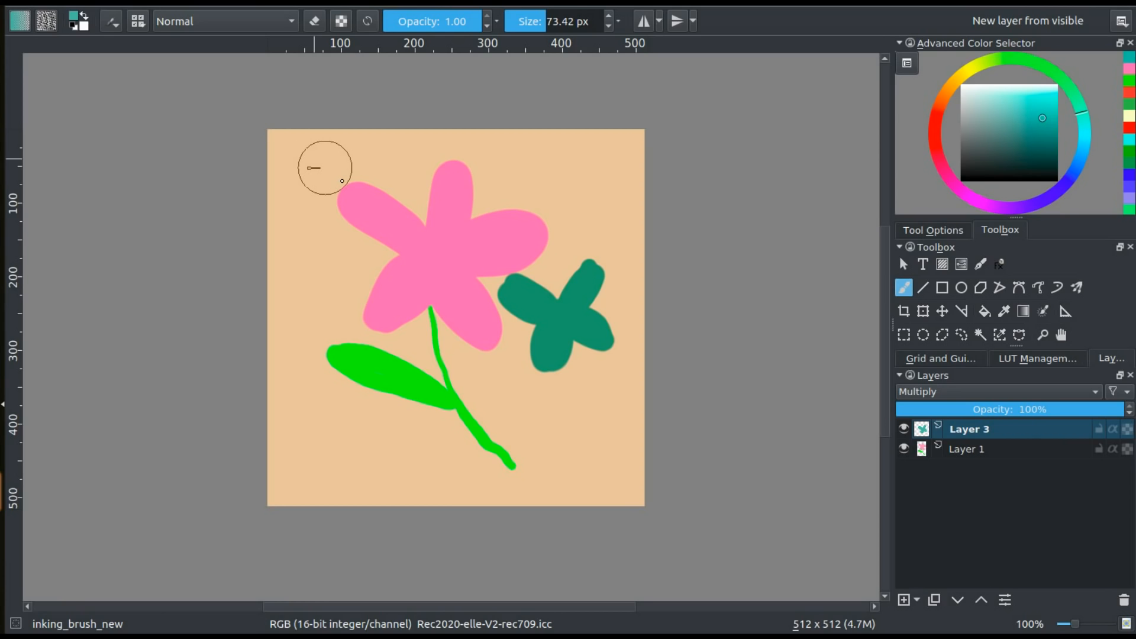
# Turn on soft proofing for the image and toggle Layer 3's visibility off and on
pyautogui.click(93, 3)
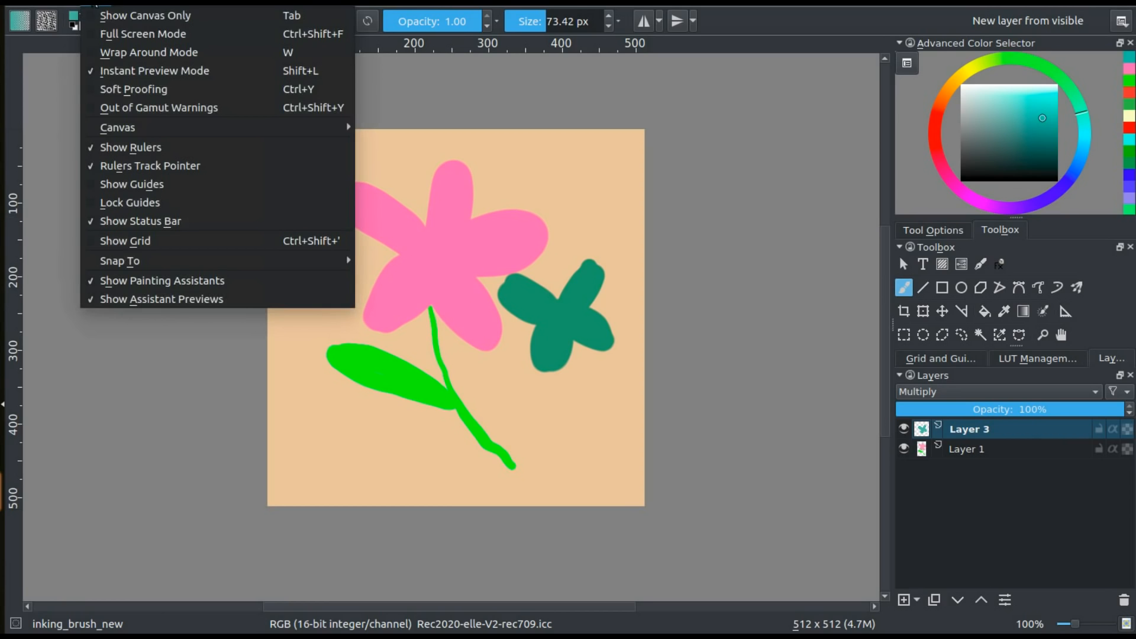
pyautogui.click(130, 90)
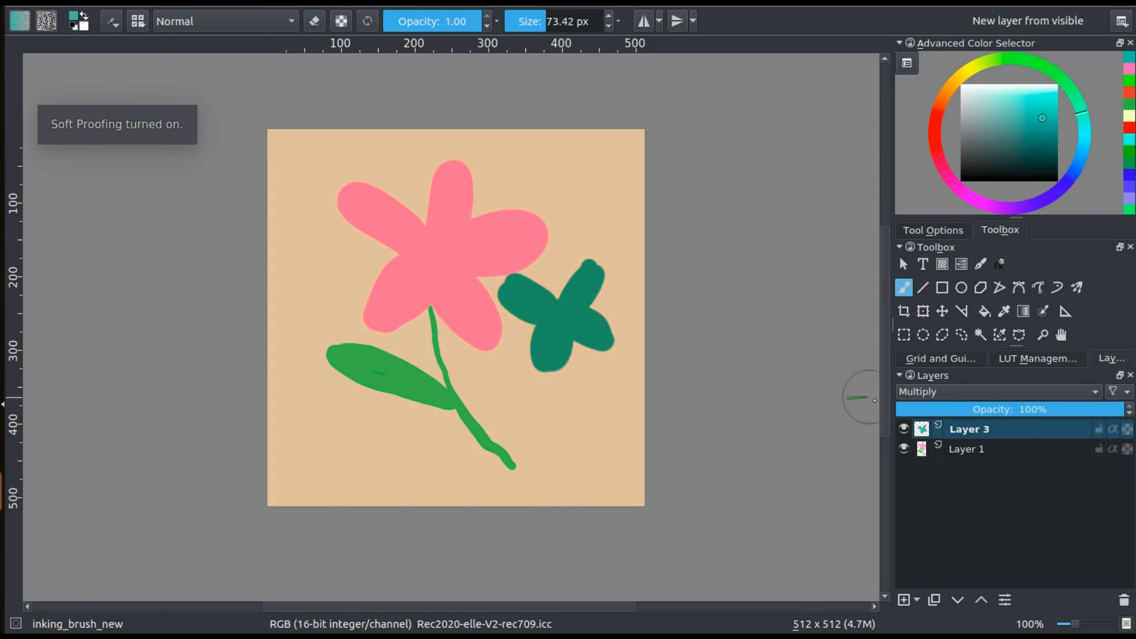
pyautogui.click(904, 429)
pyautogui.click(904, 429)
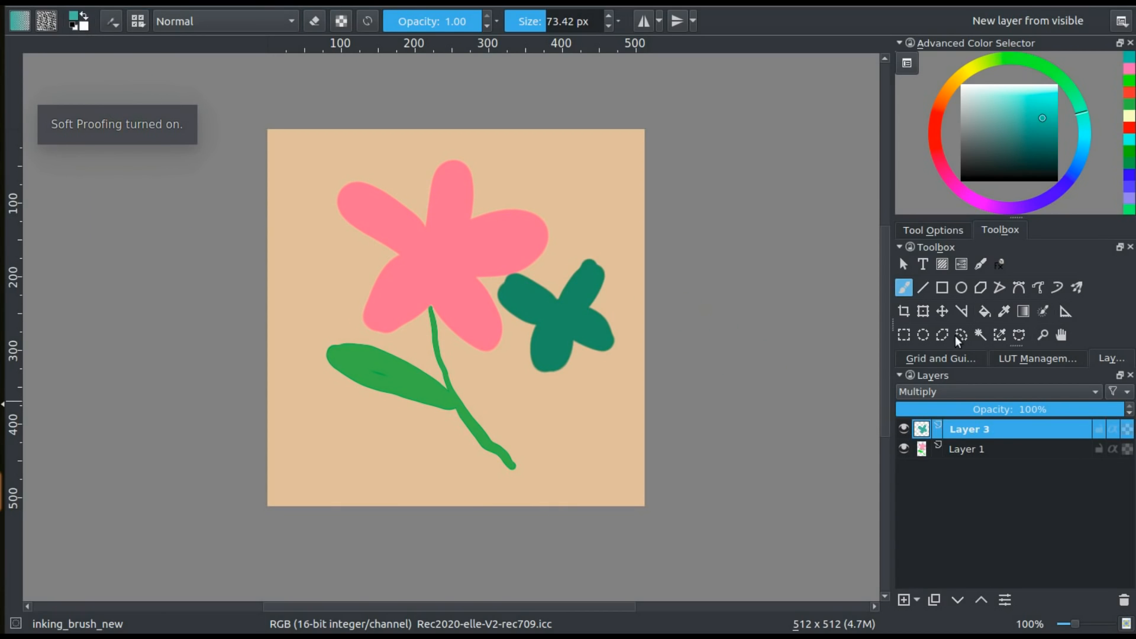
# Choose bright green from the colour history and paint a wavy ground stroke across the lower canvas on Layer 3
pyautogui.click(1130, 82)
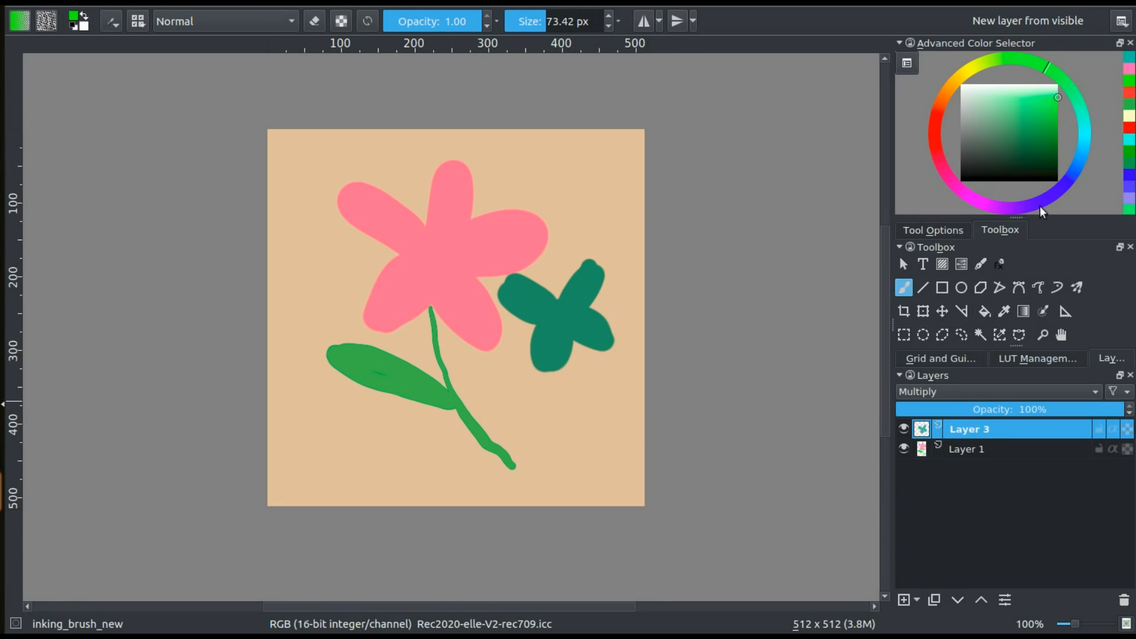
pyautogui.moveTo(611, 442)
pyautogui.mouseDown()
pyautogui.moveTo(573, 438)
pyautogui.moveTo(528, 457)
pyautogui.moveTo(427, 454)
pyautogui.moveTo(307, 477)
pyautogui.mouseUp()
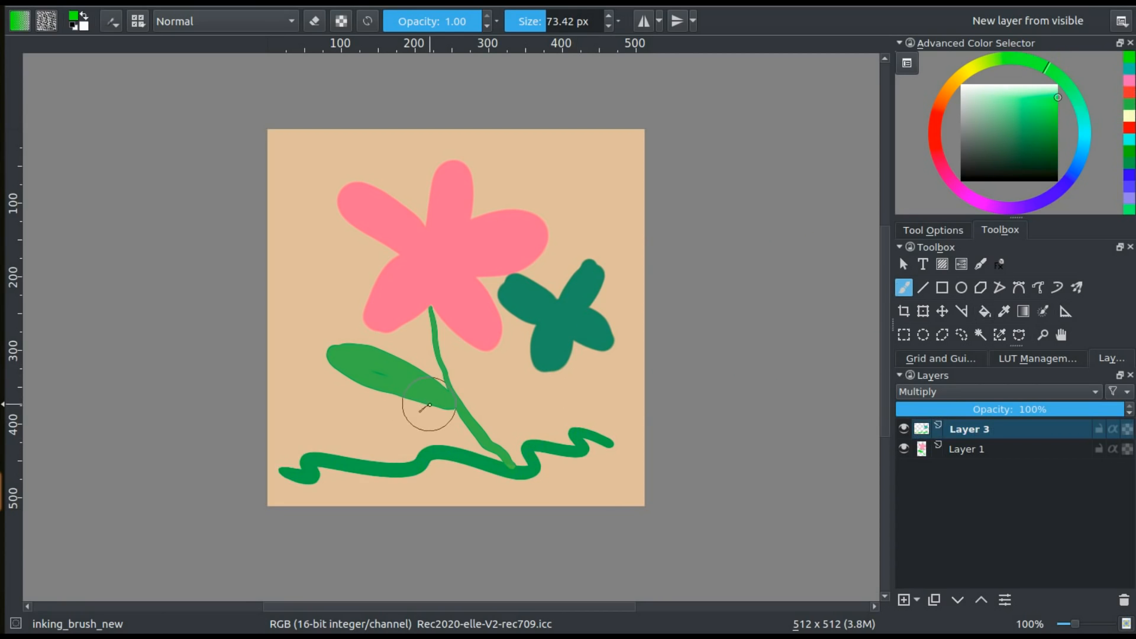
# Undo the wavy ground stroke and sample the pink, green and teal colours from the painted flowers
pyautogui.hotkey('ctrl', 'z')
pyautogui.keyDown('ctrl'); pyautogui.click(449, 289); pyautogui.keyUp('ctrl')
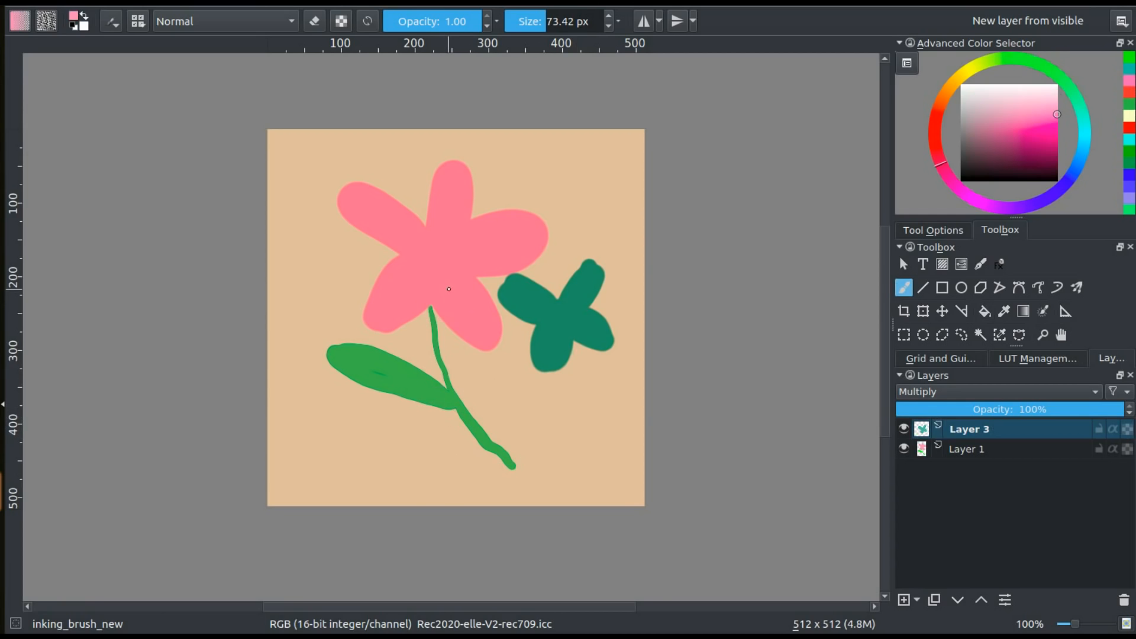
pyautogui.keyDown('ctrl'); pyautogui.click(432, 377); pyautogui.keyUp('ctrl')
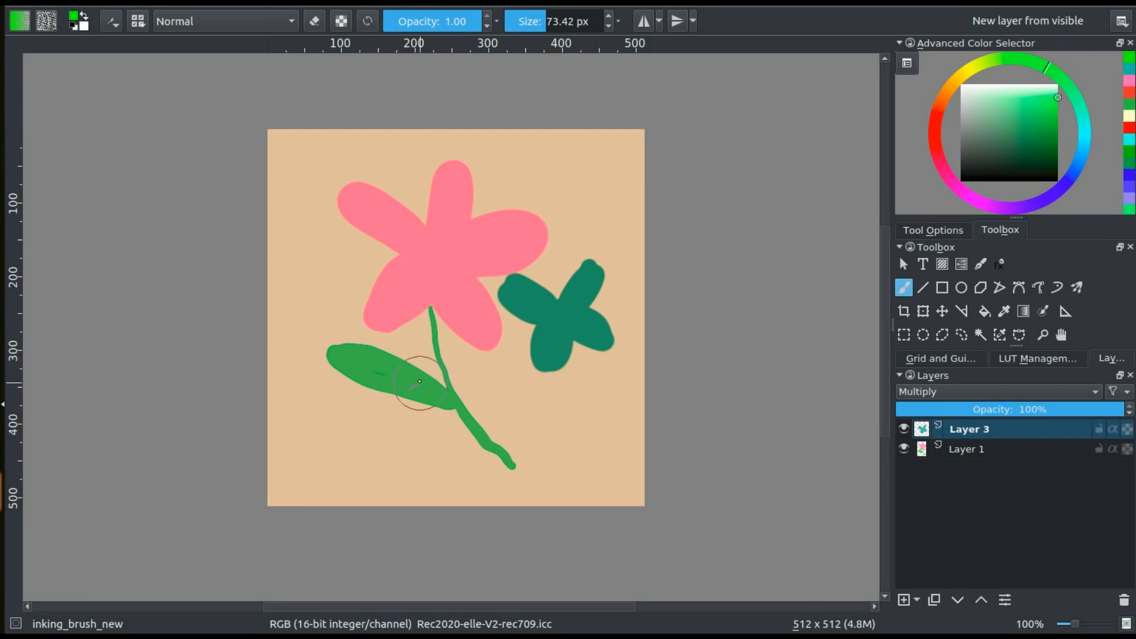
pyautogui.keyDown('ctrl'); pyautogui.click(466, 263); pyautogui.keyUp('ctrl')
pyautogui.keyDown('ctrl'); pyautogui.click(554, 309); pyautogui.keyUp('ctrl')
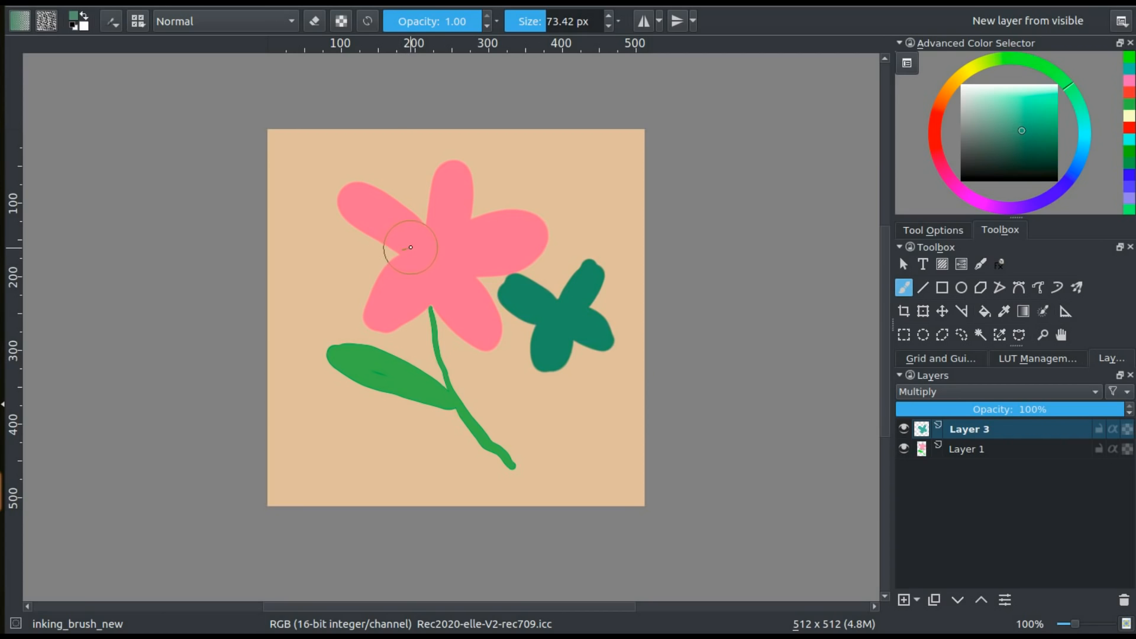
# Set the default soft proof profile to Coated_Fogra39L_VIGC_260.icc in the colour management preferences
pyautogui.click(340, 5)
pyautogui.click(344, 22)
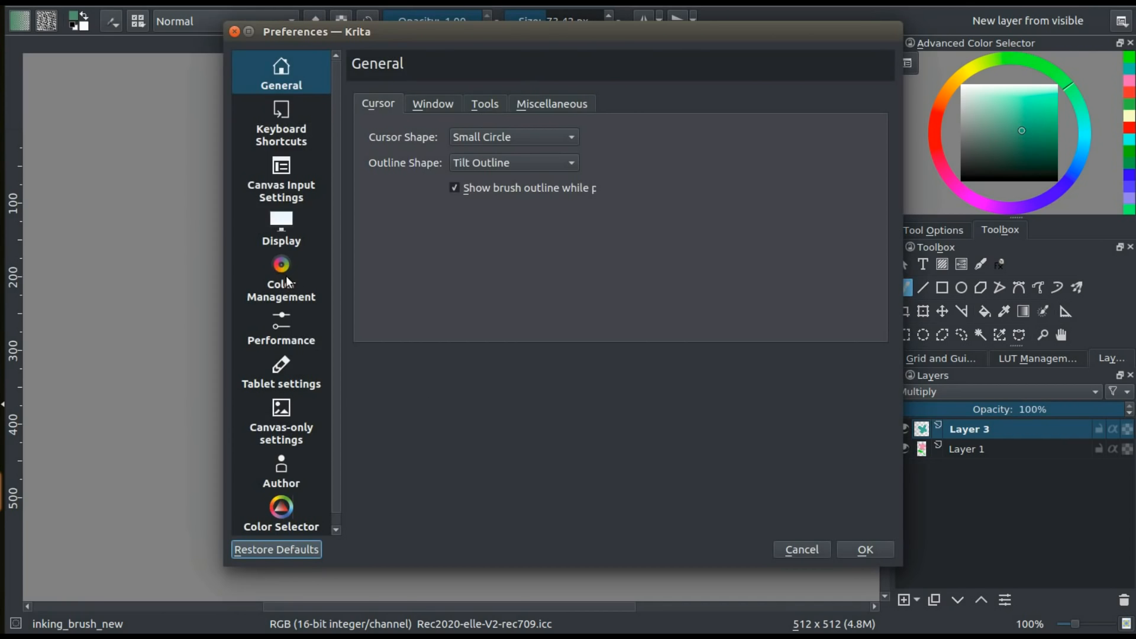
pyautogui.click(285, 283)
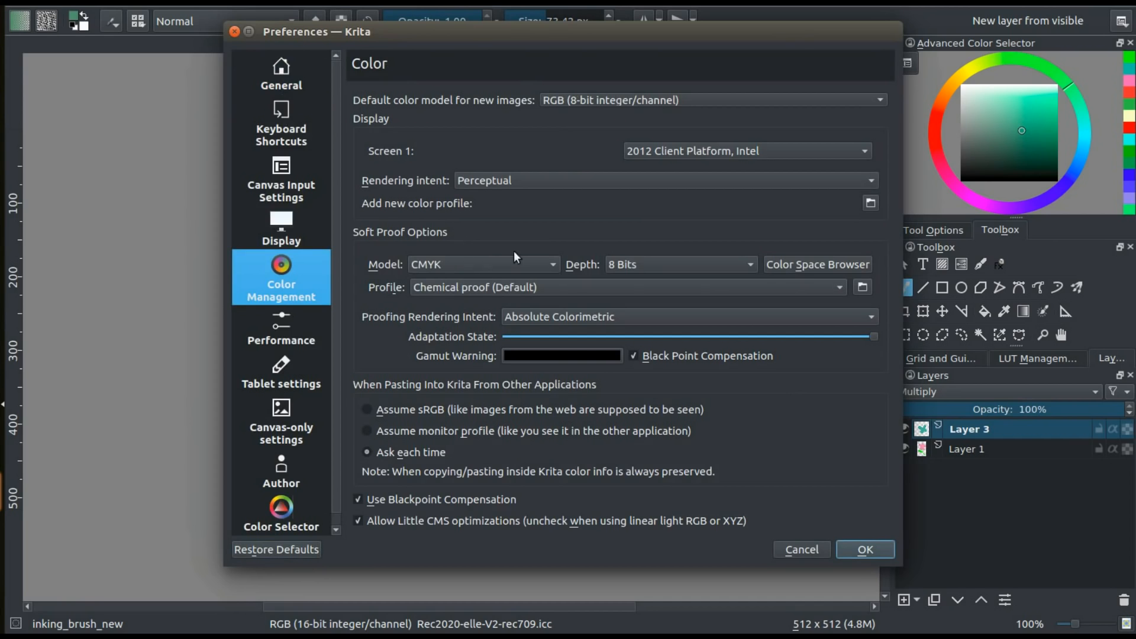
pyautogui.click(532, 258)
pyautogui.click(610, 287)
pyautogui.click(613, 285)
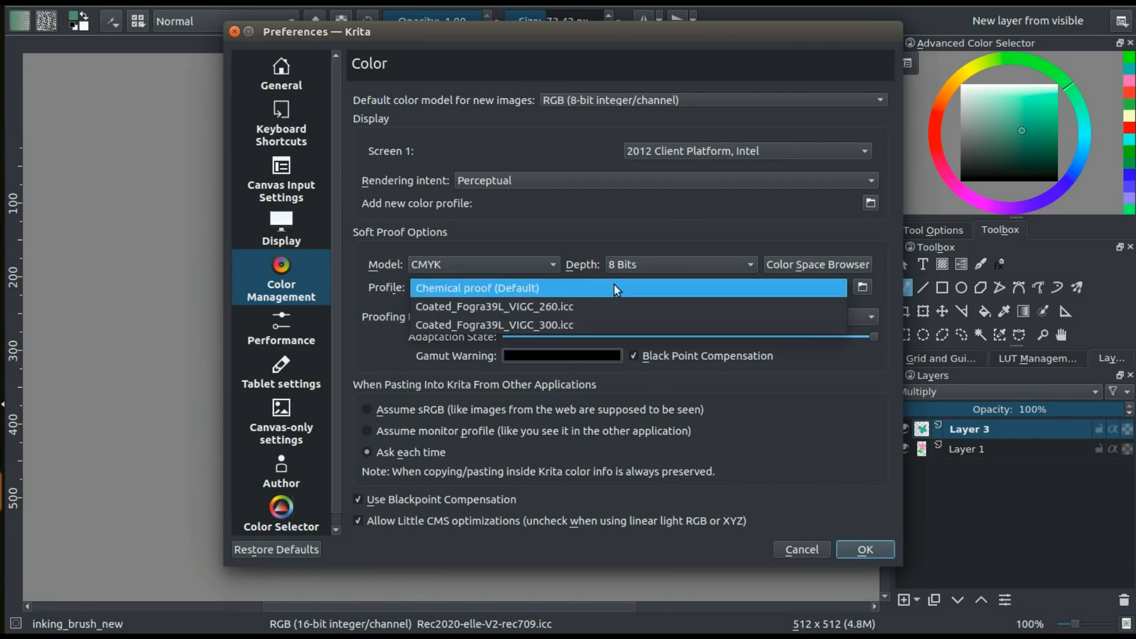
pyautogui.click(584, 306)
# Try salmon #fb6b6b as the gamut warning colour in the default soft proof options
pyautogui.click(571, 357)
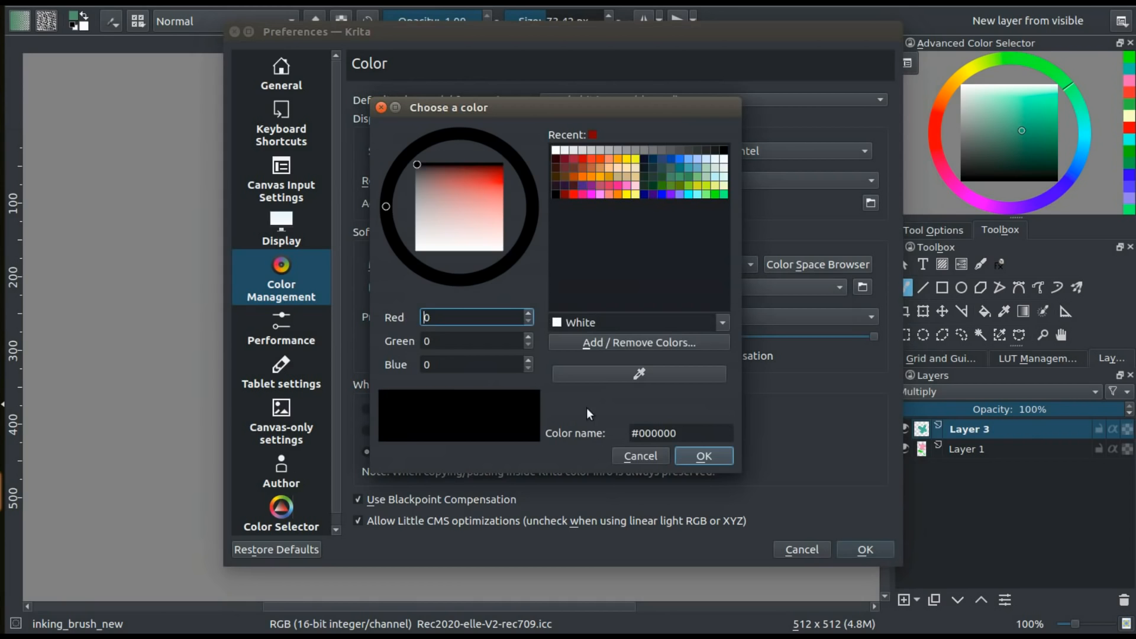
pyautogui.moveTo(496, 213); pyautogui.dragTo(497, 192)
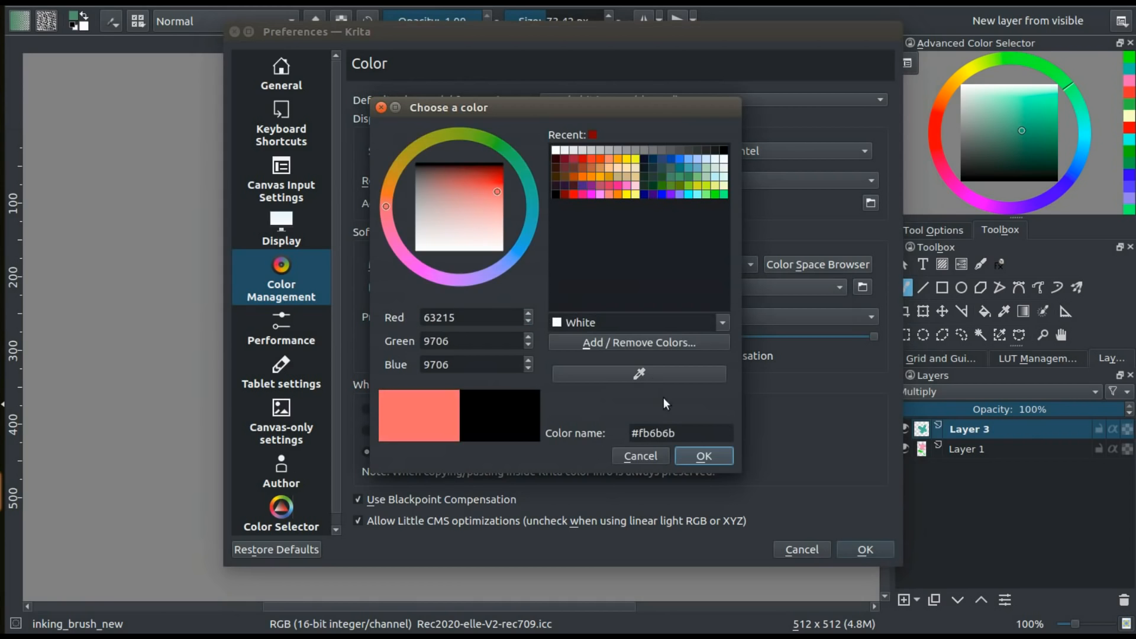
pyautogui.click(684, 460)
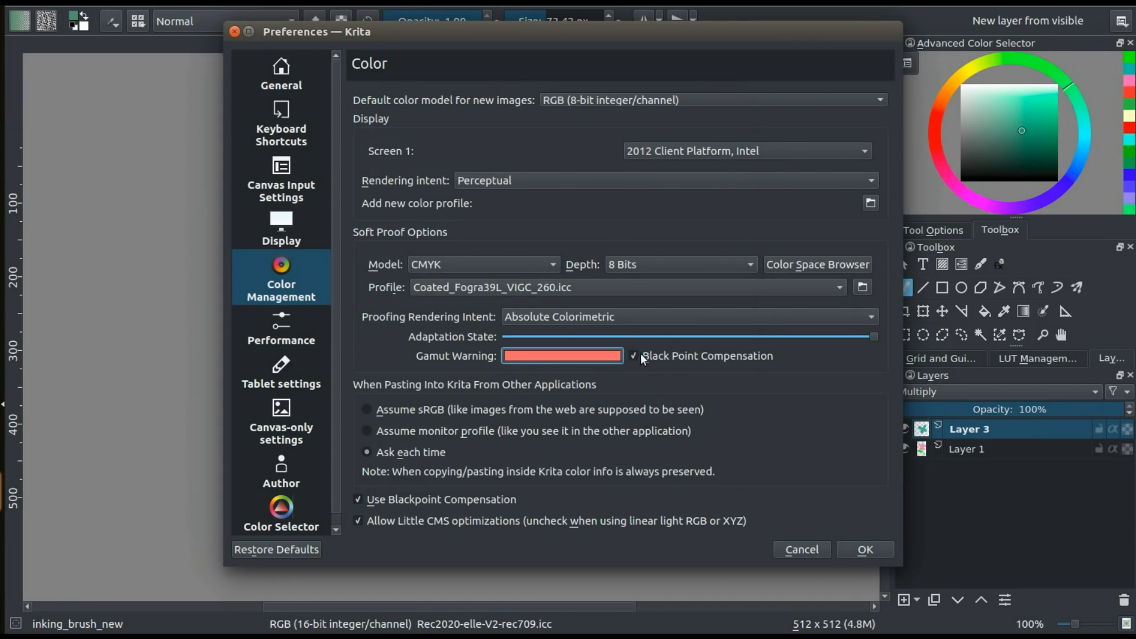
# Change the default gamut warning colour to light grey and save the preferences
pyautogui.click(559, 360)
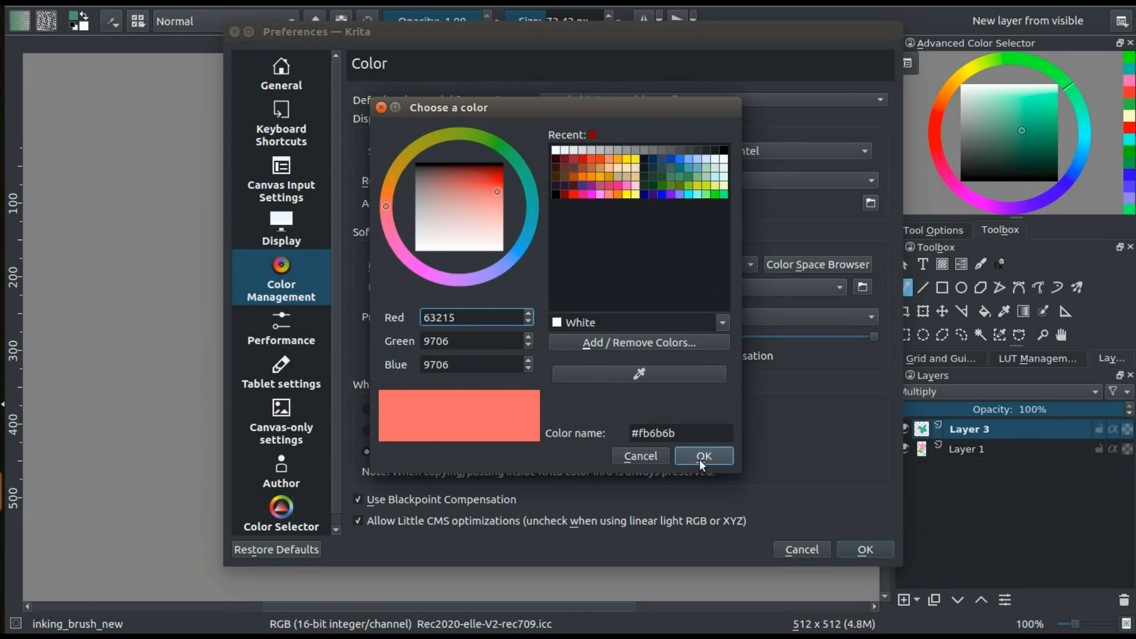
pyautogui.click(422, 205)
pyautogui.click(704, 455)
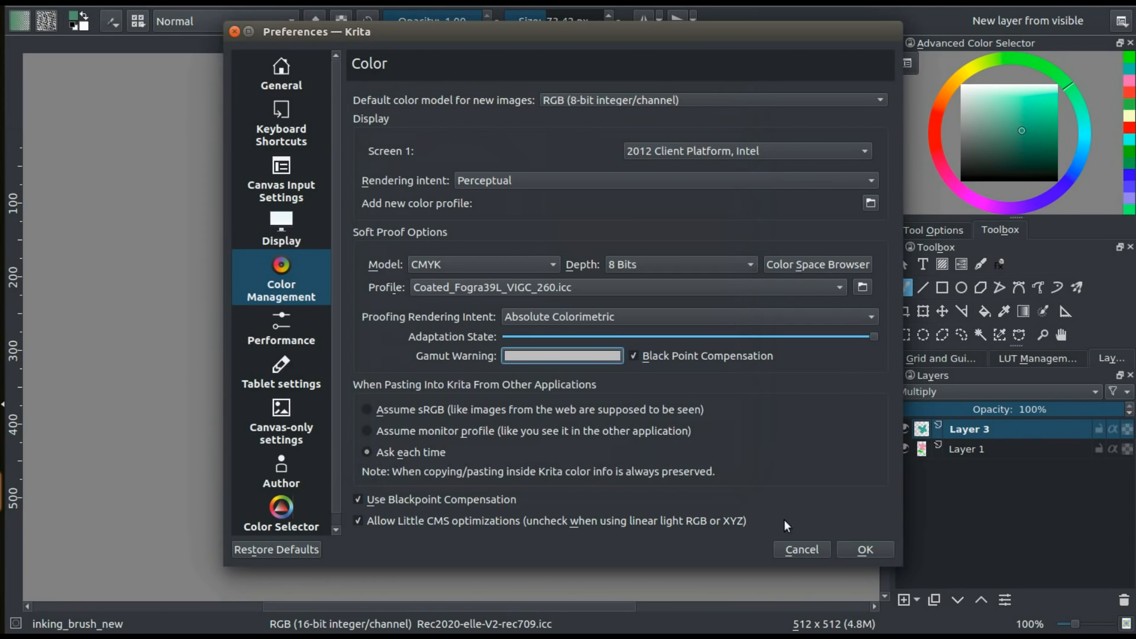
pyautogui.click(865, 555)
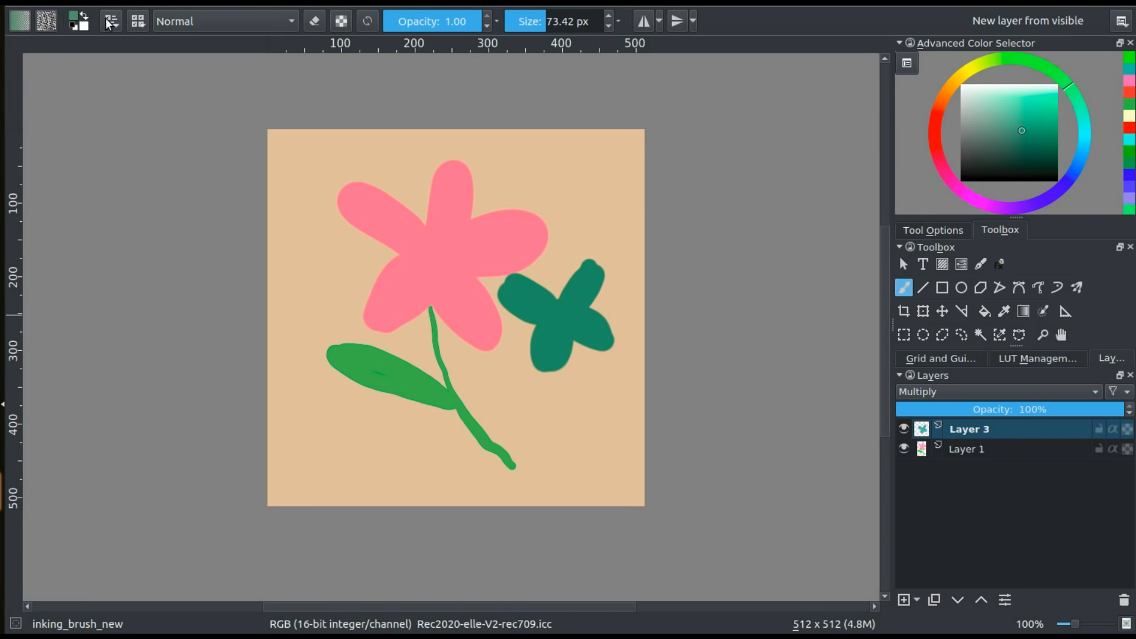
# Open the image's softproofing properties, try the Coated_Fogra39L_VIGC_260.icc profile, and return it to Chemical proof (Default)
pyautogui.click(126, 2)
pyautogui.click(147, 19)
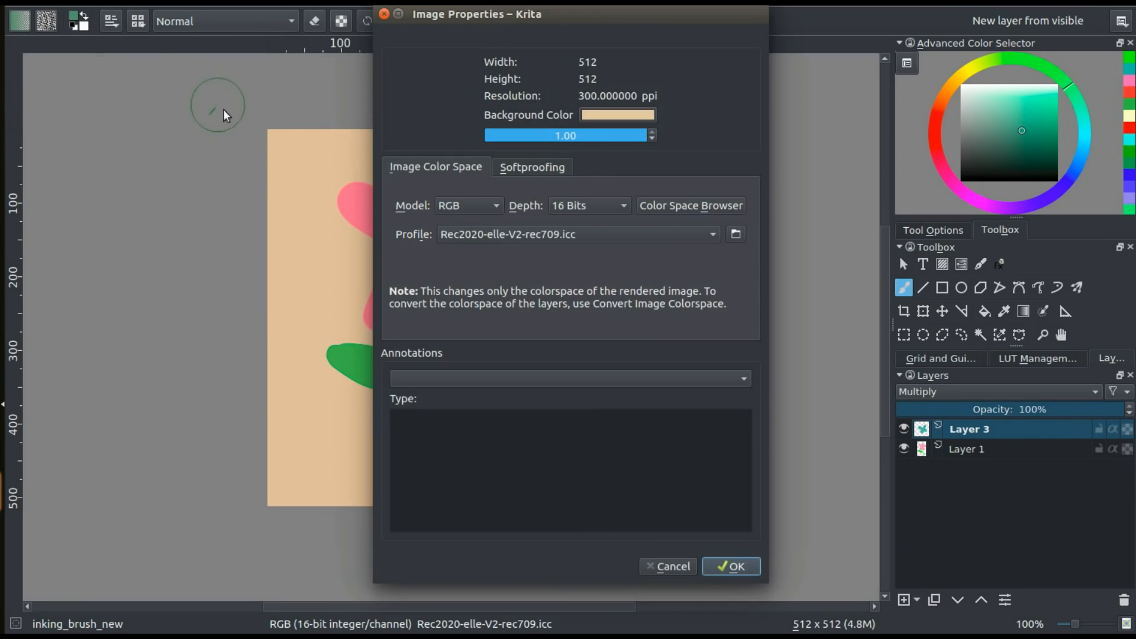
pyautogui.click(530, 169)
pyautogui.moveTo(520, 13); pyautogui.dragTo(740, 13)
pyautogui.click(711, 223)
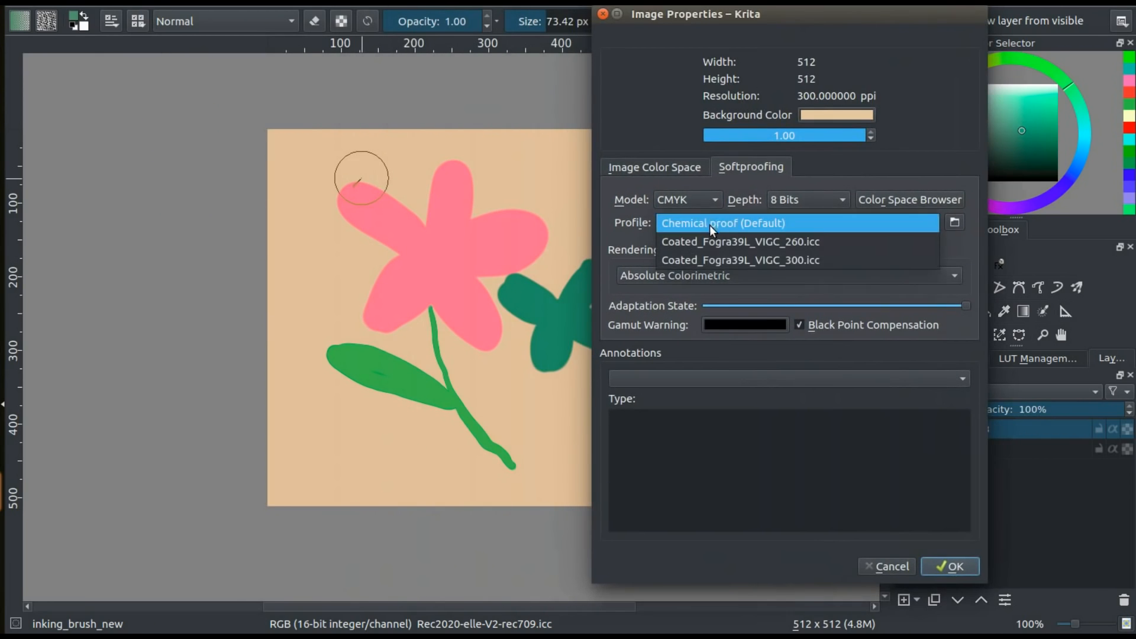
pyautogui.click(710, 244)
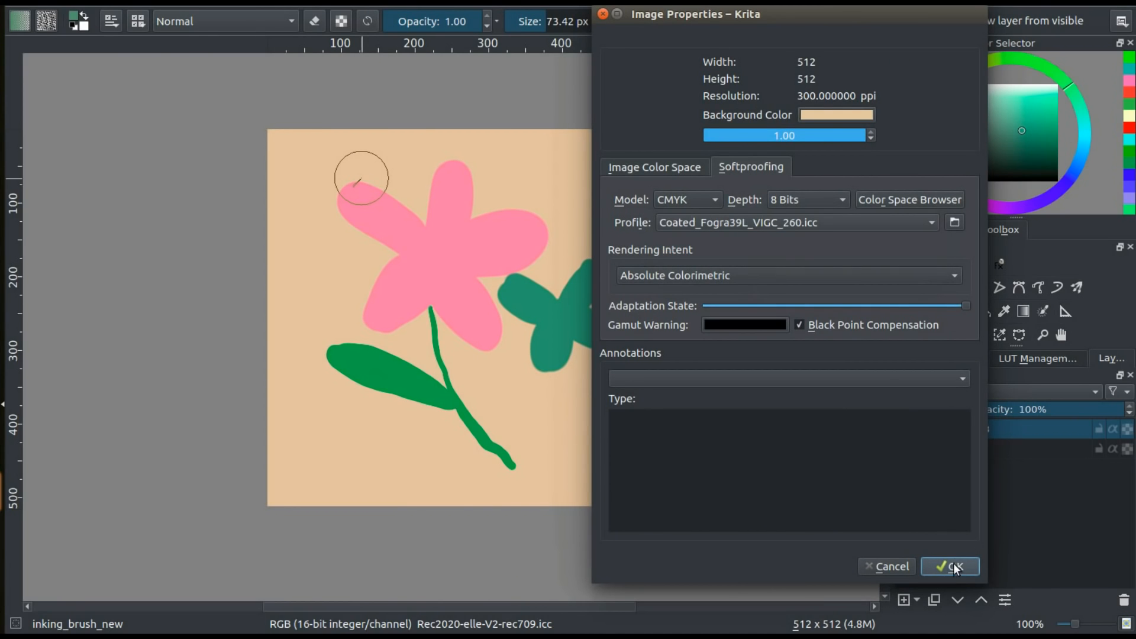
pyautogui.click(744, 224)
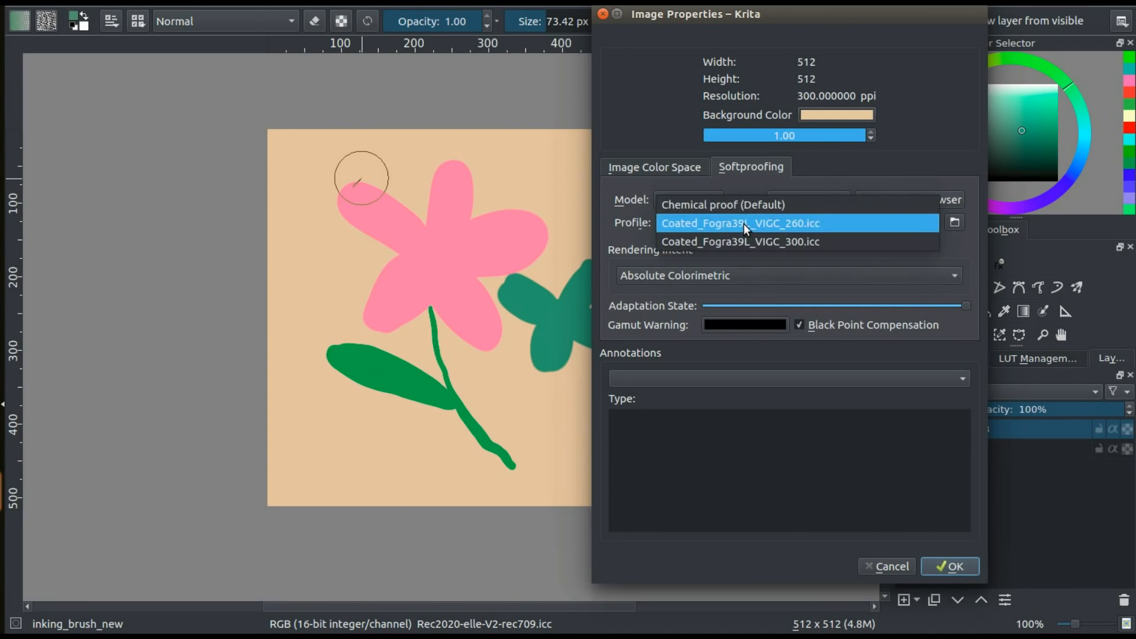
pyautogui.click(747, 223)
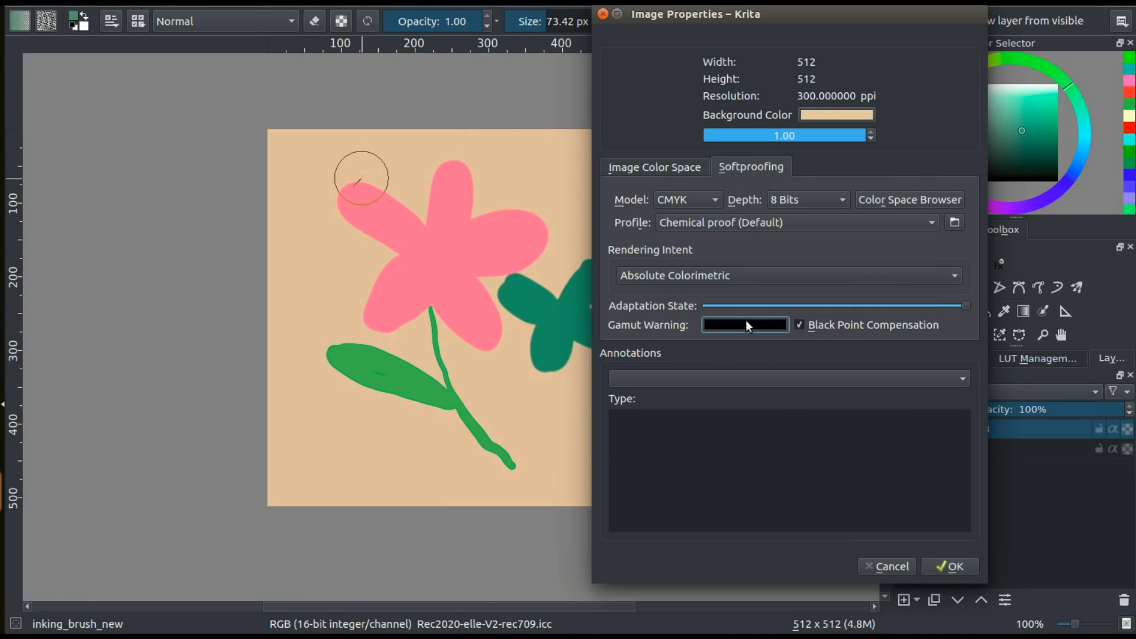
# Set the image's gamut warning colour to grey #807878
pyautogui.click(745, 324)
pyautogui.click(644, 205)
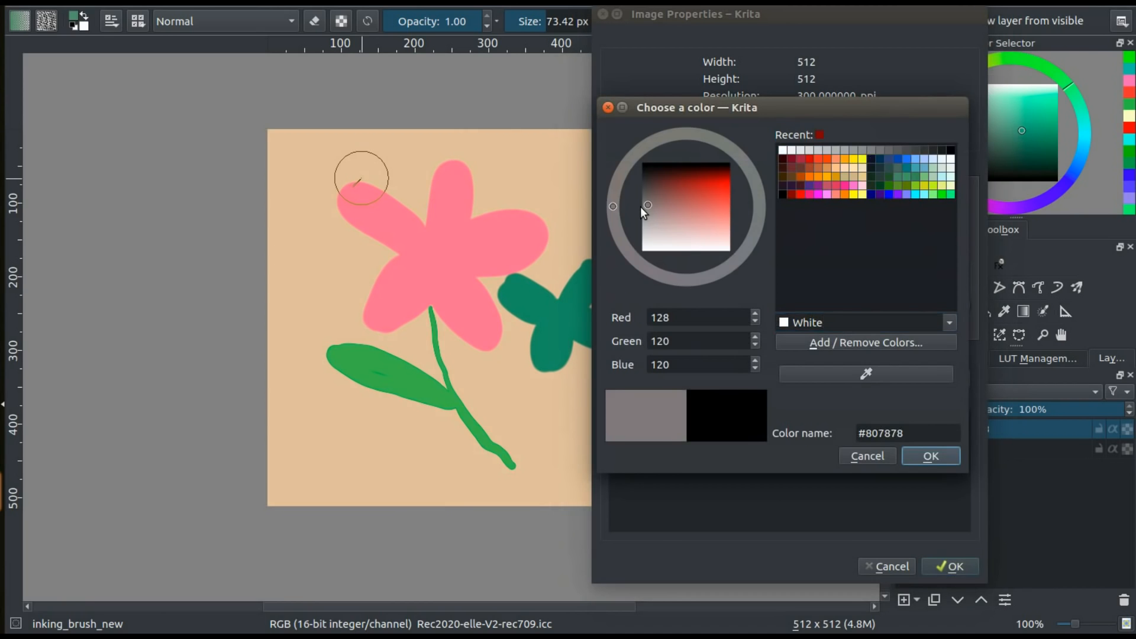
pyautogui.click(929, 456)
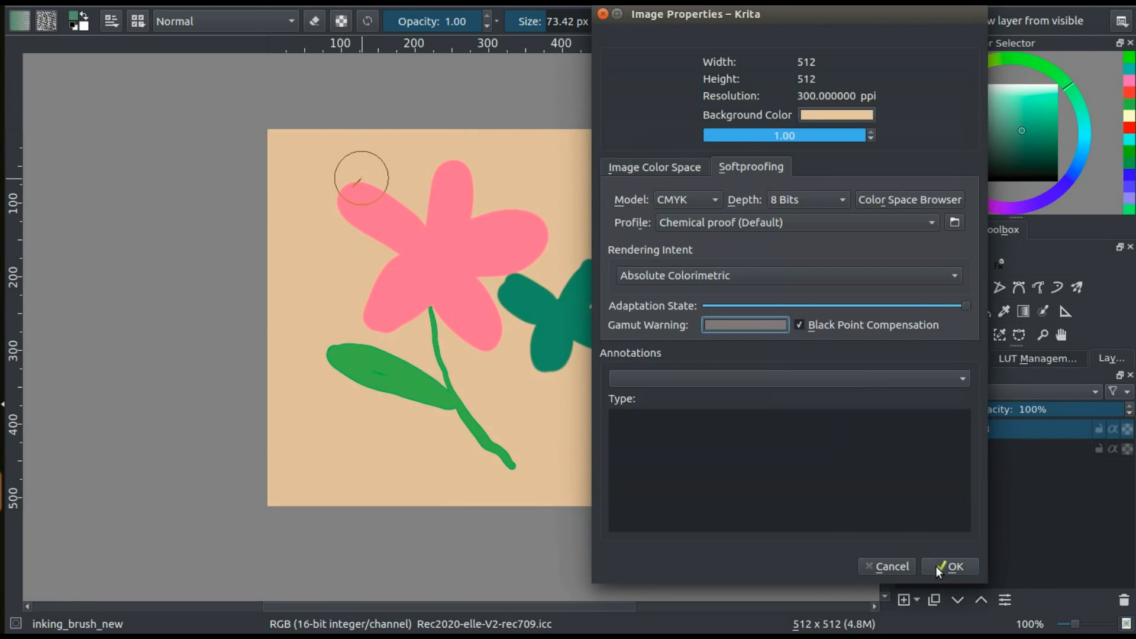
# View the rendering intent options, lower the soft proof's adaptation state to the minimum and restore it to the maximum
pyautogui.click(780, 274)
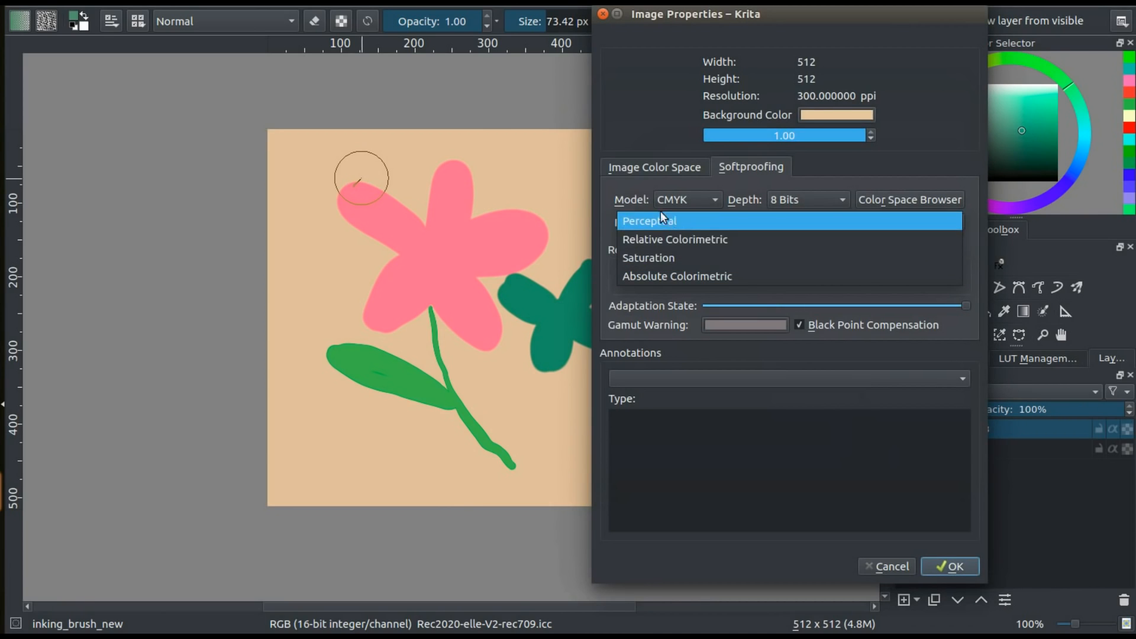
pyautogui.click(646, 200)
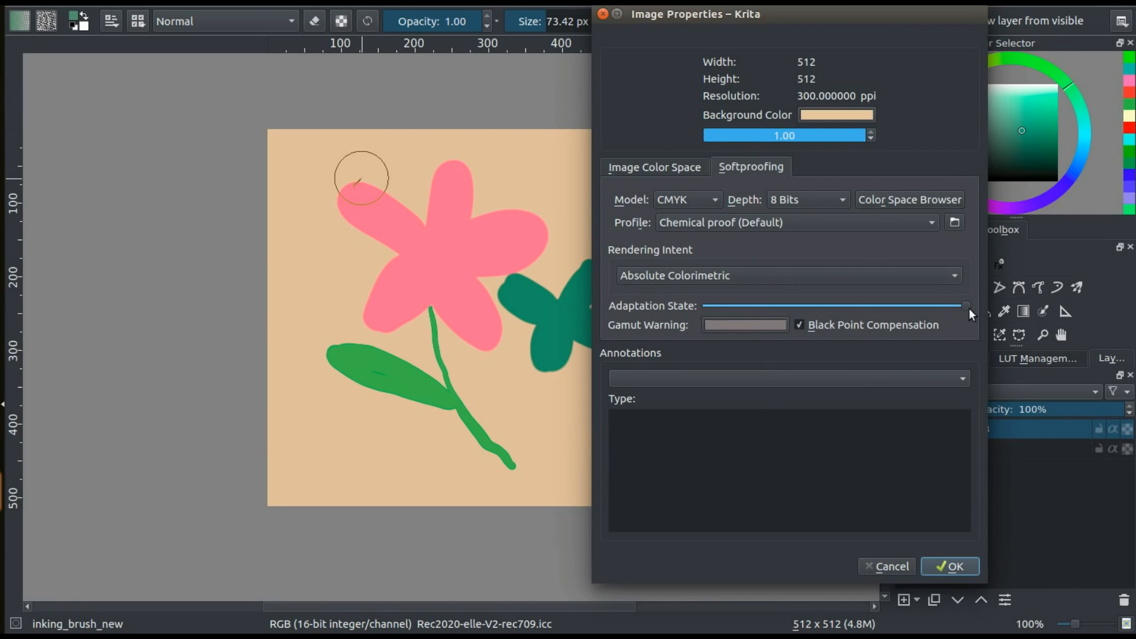
pyautogui.moveTo(967, 306); pyautogui.dragTo(734, 286)
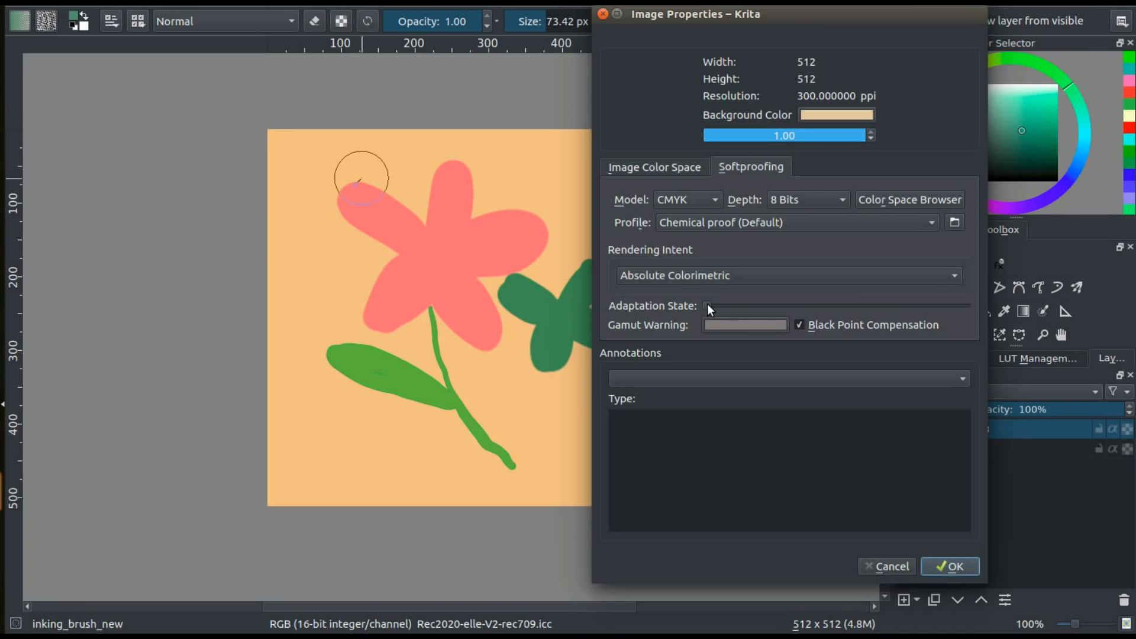
pyautogui.moveTo(704, 304); pyautogui.dragTo(924, 306)
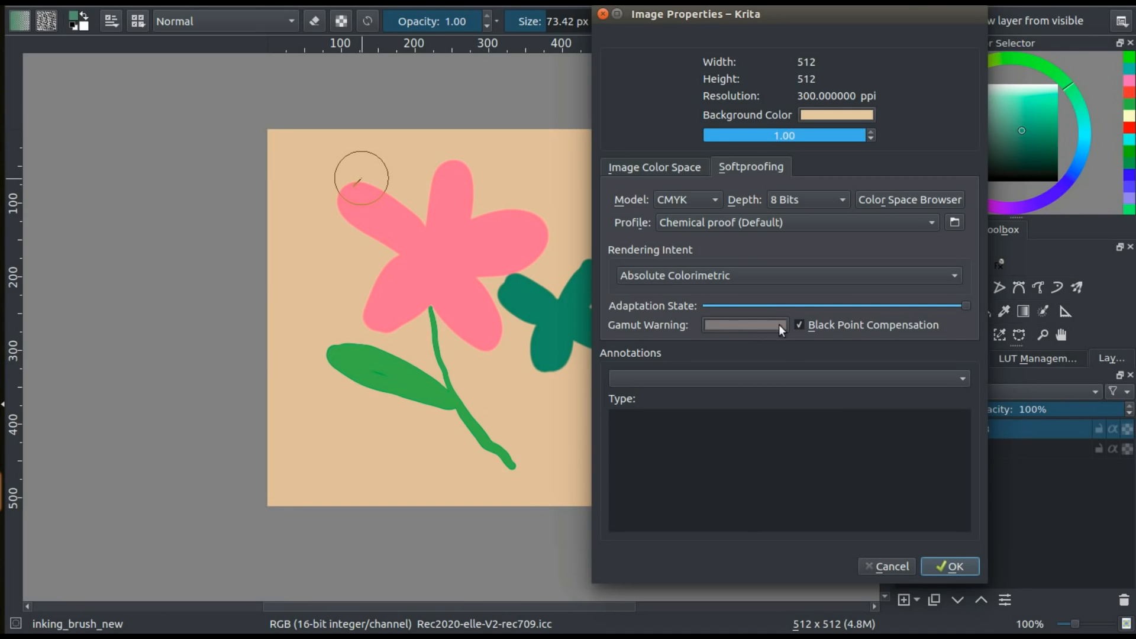
# Accept the image properties and turn on out of gamut warnings for the canvas
pyautogui.click(954, 568)
pyautogui.click(95, 3)
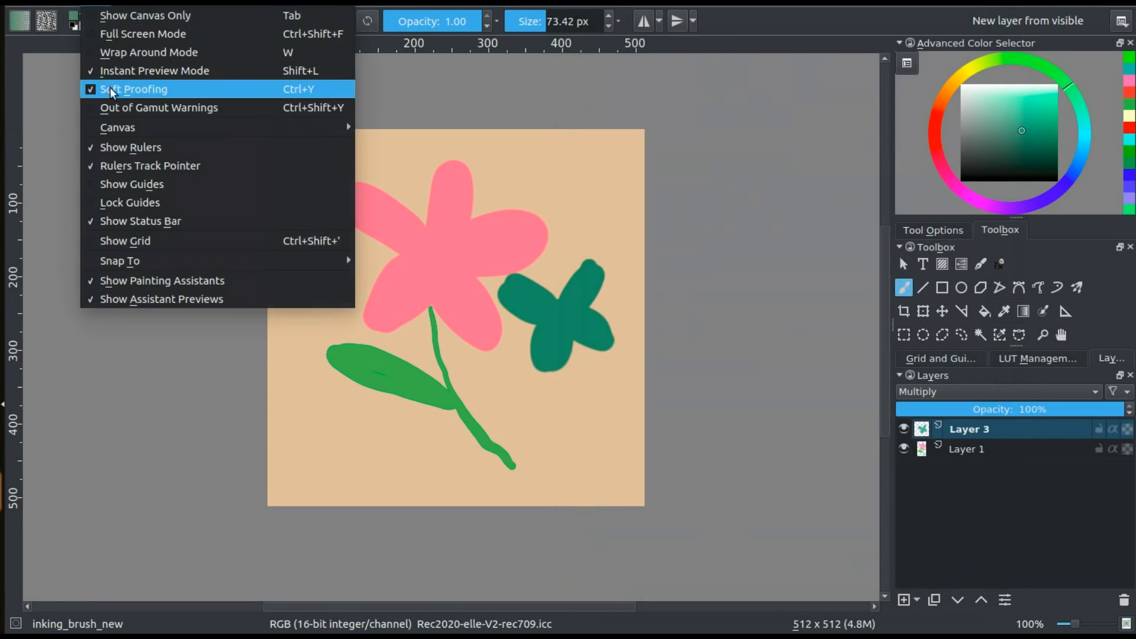
pyautogui.click(120, 109)
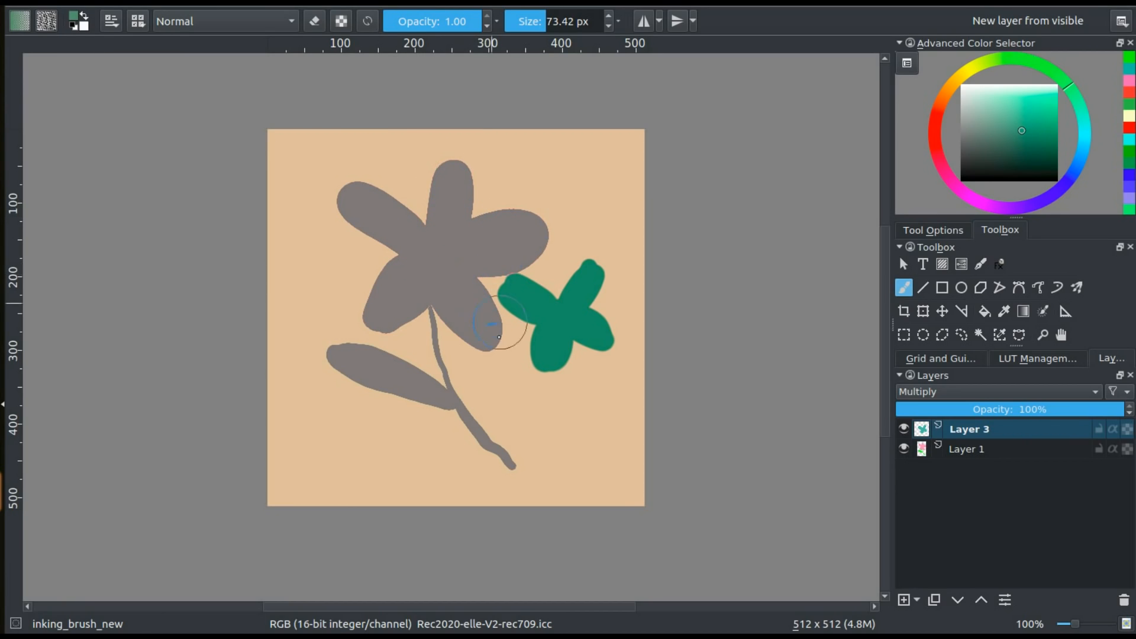
# Choose pink from the colour history and paint broad Block_basic strokes down the canvas's right side and along its lower edge on Layer 3
pyautogui.click(1125, 80)
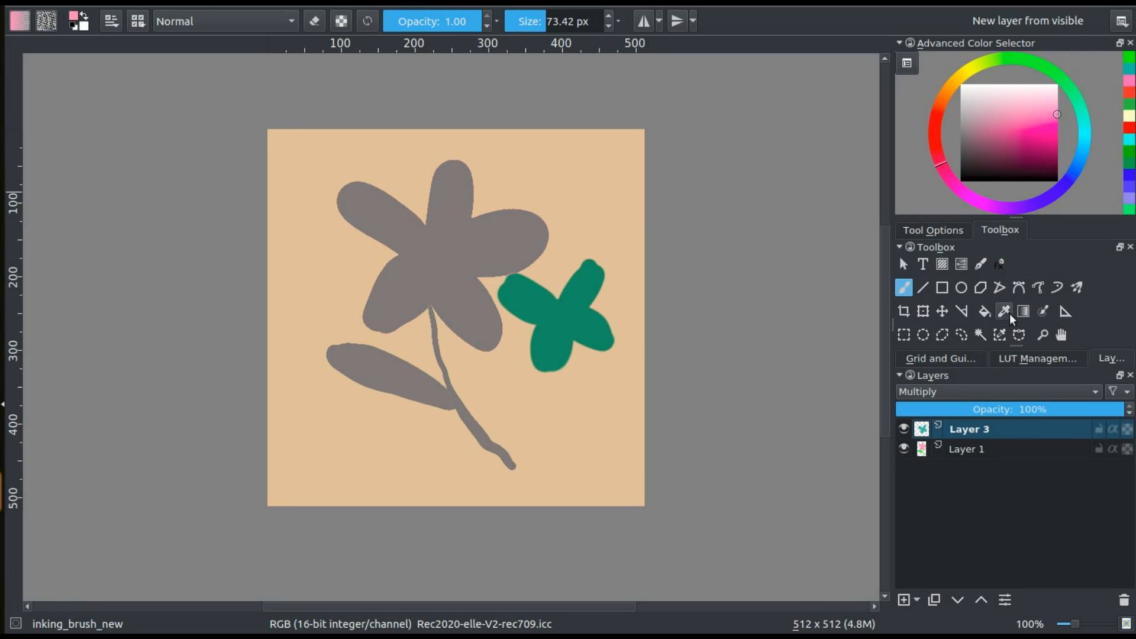
pyautogui.rightClick(448, 314)
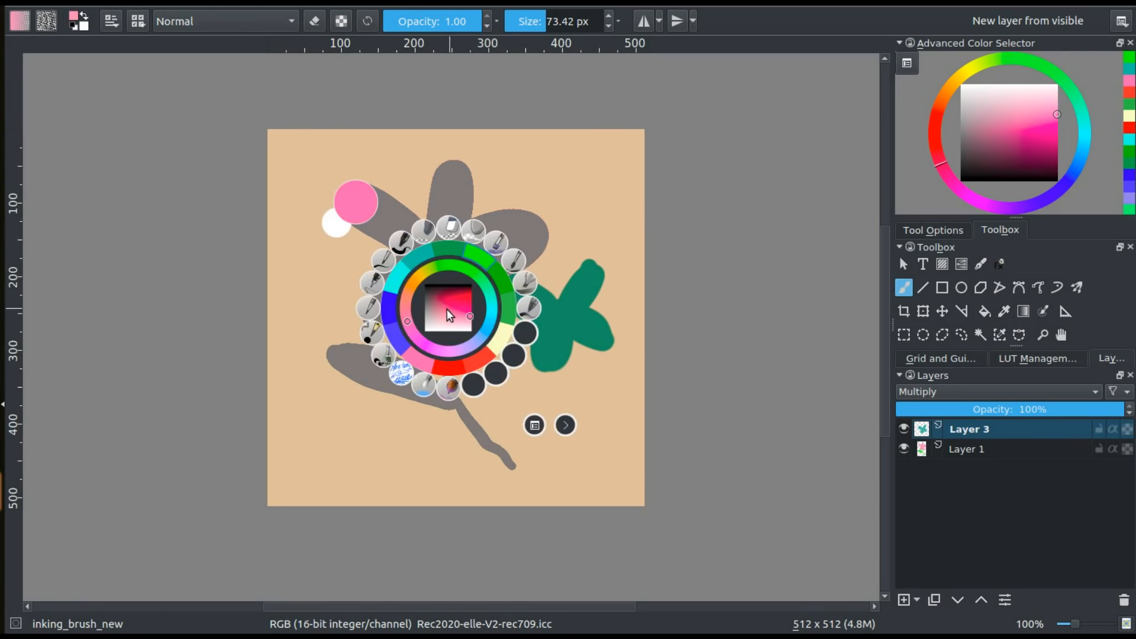
pyautogui.click(525, 283)
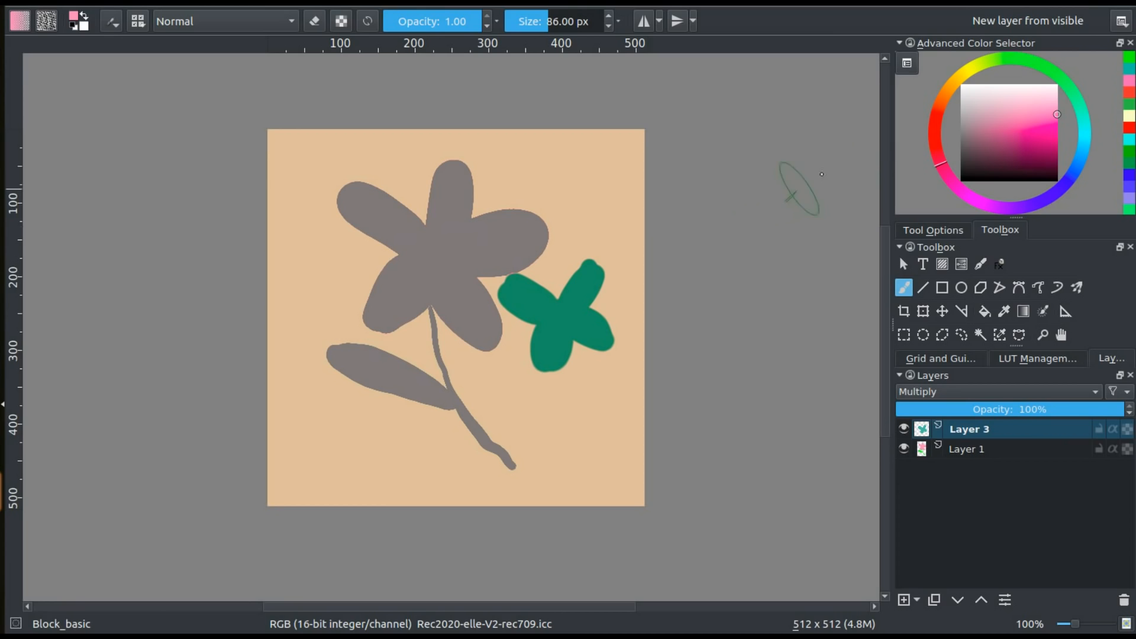
pyautogui.moveTo(615, 169)
pyautogui.mouseDown()
pyautogui.moveTo(571, 151)
pyautogui.moveTo(539, 274)
pyautogui.moveTo(547, 391)
pyautogui.moveTo(485, 468)
pyautogui.moveTo(384, 459)
pyautogui.moveTo(336, 424)
pyautogui.mouseUp()
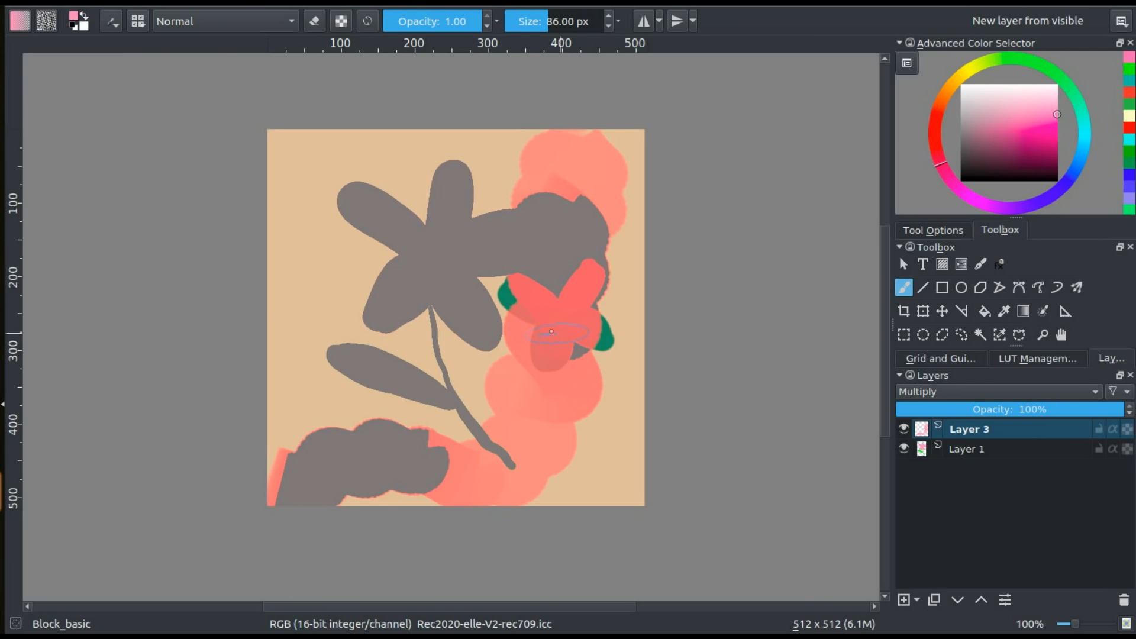
# Try lowering the red channel's upper curve point to outputs 53199 and 60652 on Layer 3 with Color Adjustment, and cancel the filter
pyautogui.click(252, 3)
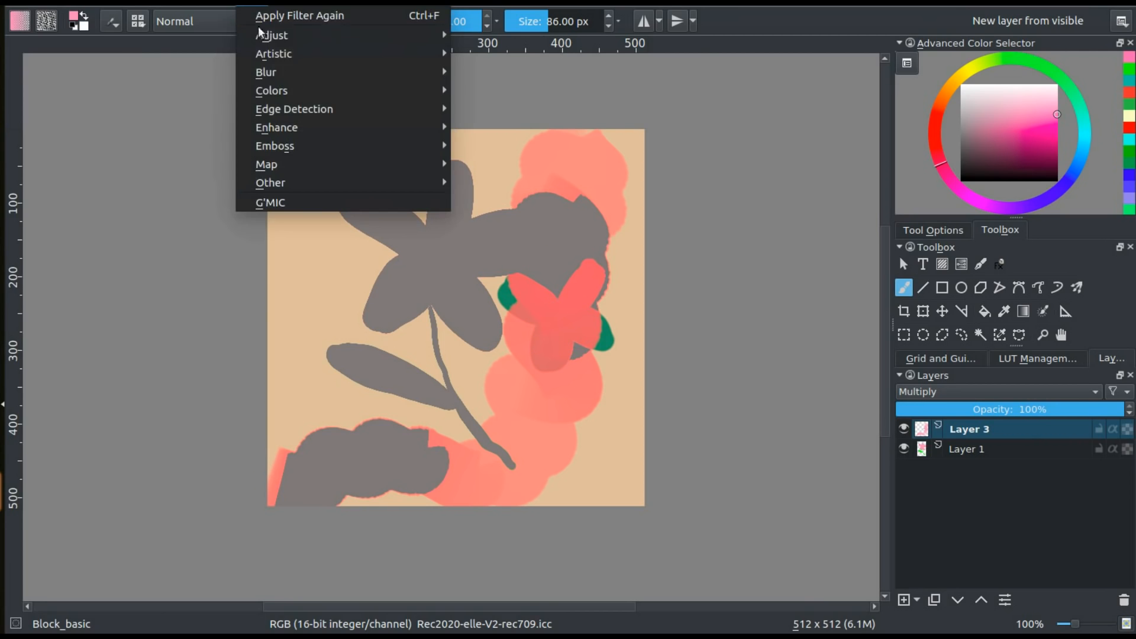
pyautogui.moveTo(295, 36)
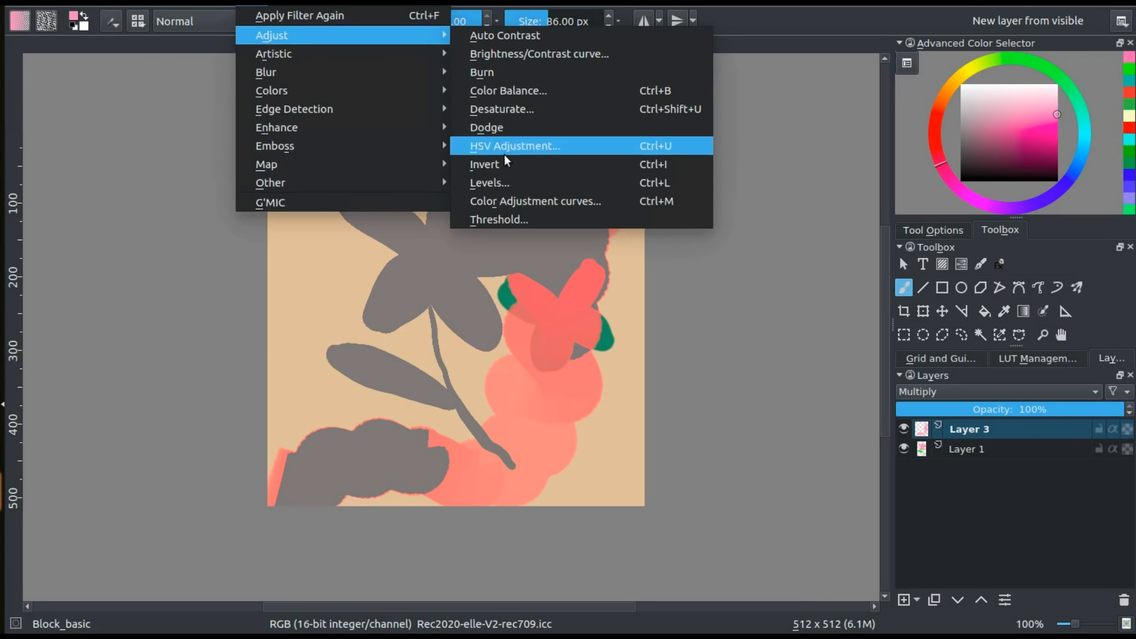
pyautogui.click(507, 202)
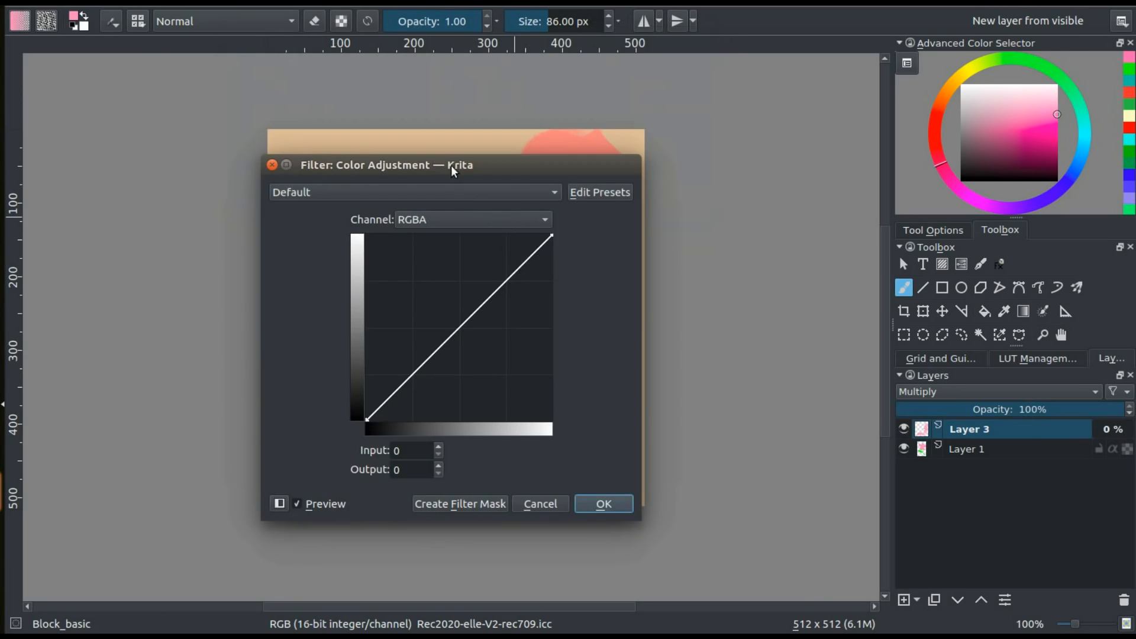
pyautogui.moveTo(451, 165); pyautogui.dragTo(865, 150)
pyautogui.click(874, 206)
pyautogui.click(868, 229)
pyautogui.moveTo(966, 220); pyautogui.dragTo(966, 254)
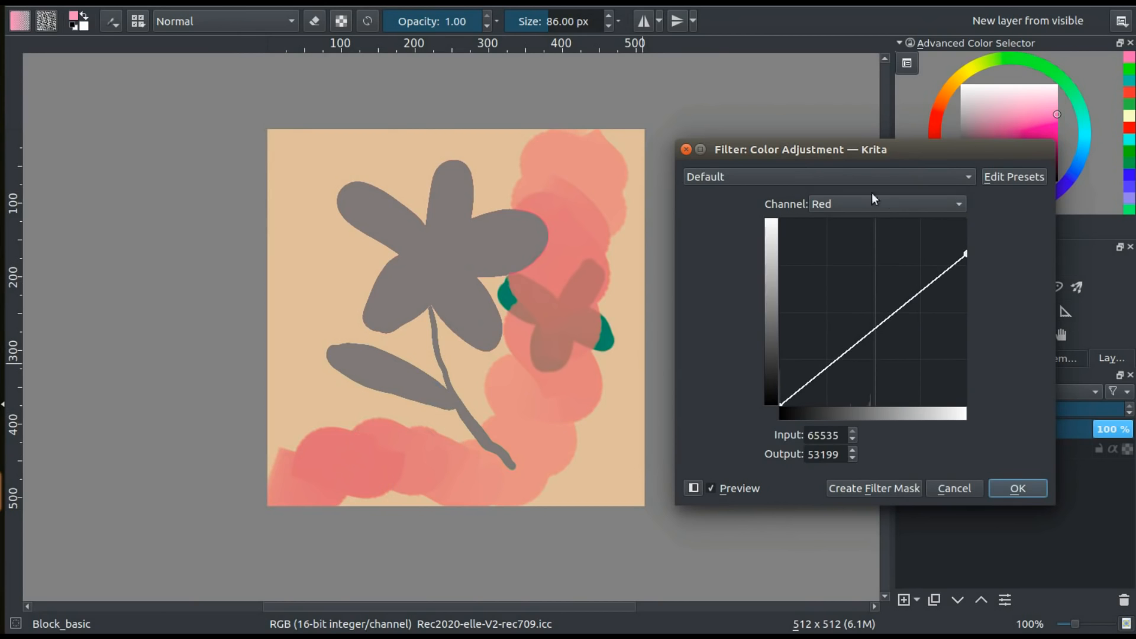
pyautogui.moveTo(968, 274)
pyautogui.mouseDown()
pyautogui.moveTo(969, 382)
pyautogui.moveTo(956, 236)
pyautogui.moveTo(966, 232)
pyautogui.mouseUp()
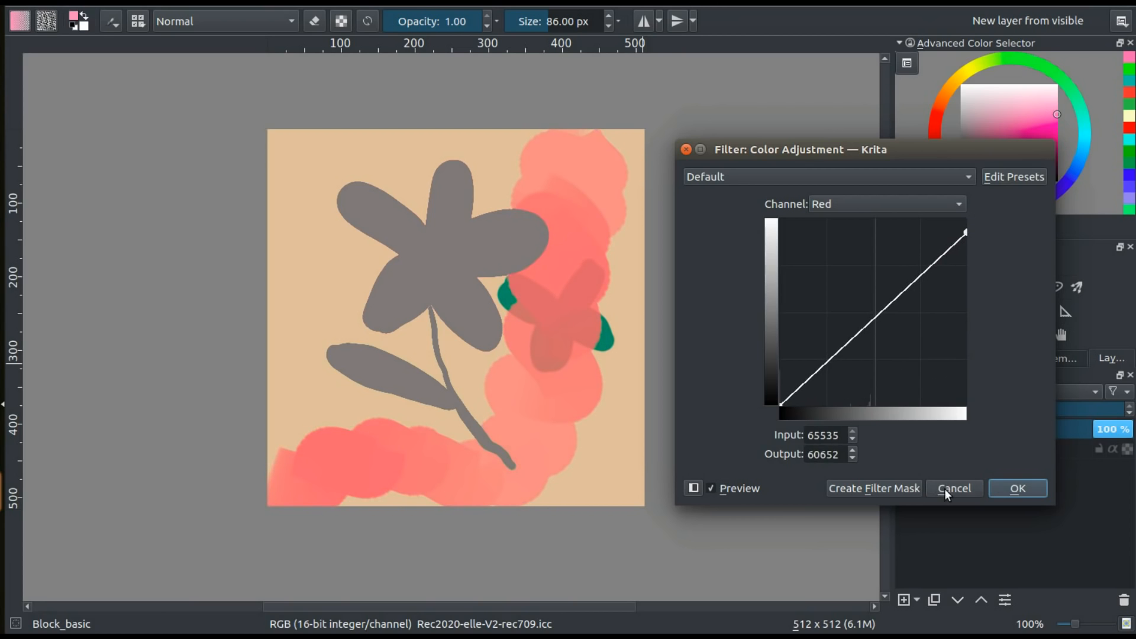
pyautogui.click(945, 489)
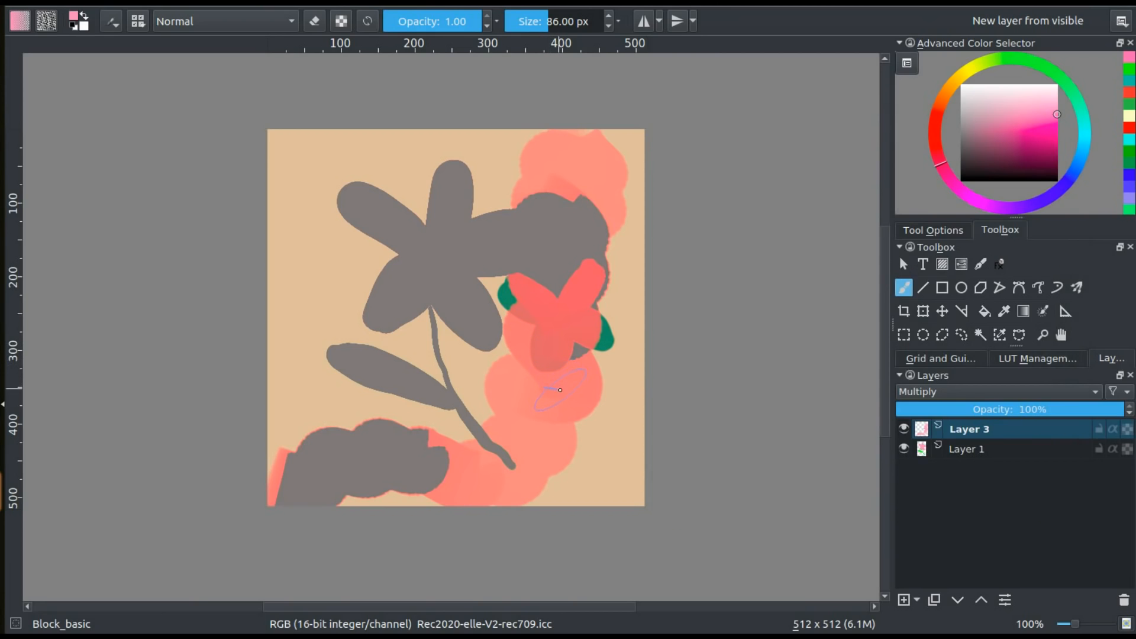
# Undo the pink strokes on Layer 3 and turn off soft proofing for the canvas
pyautogui.hotkey('ctrl', 'z')
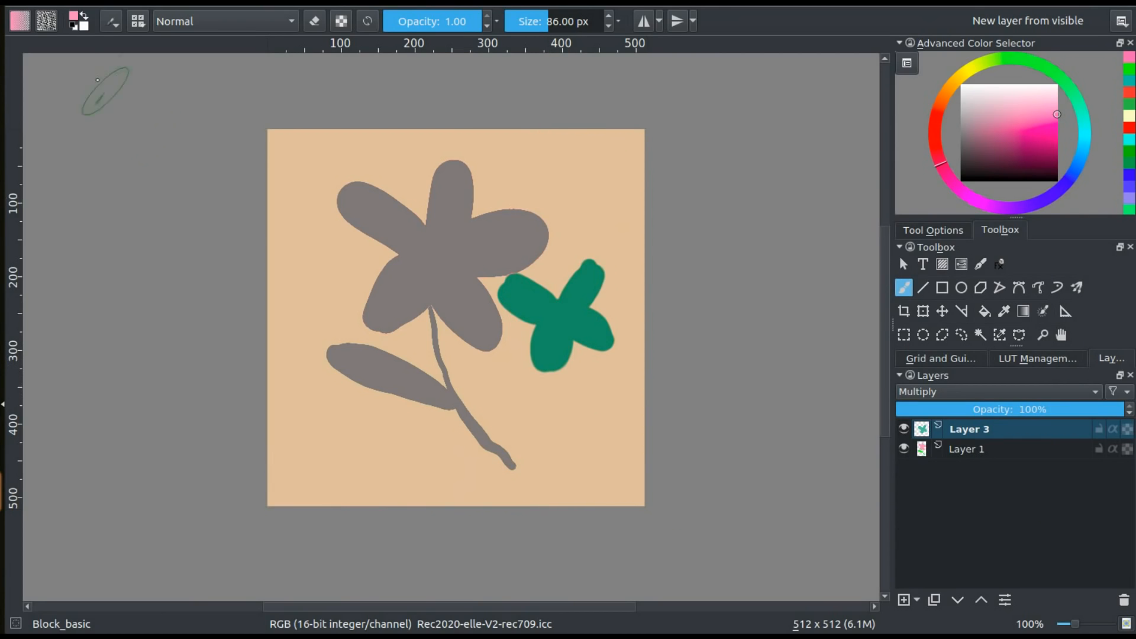
pyautogui.click(95, 3)
pyautogui.click(117, 89)
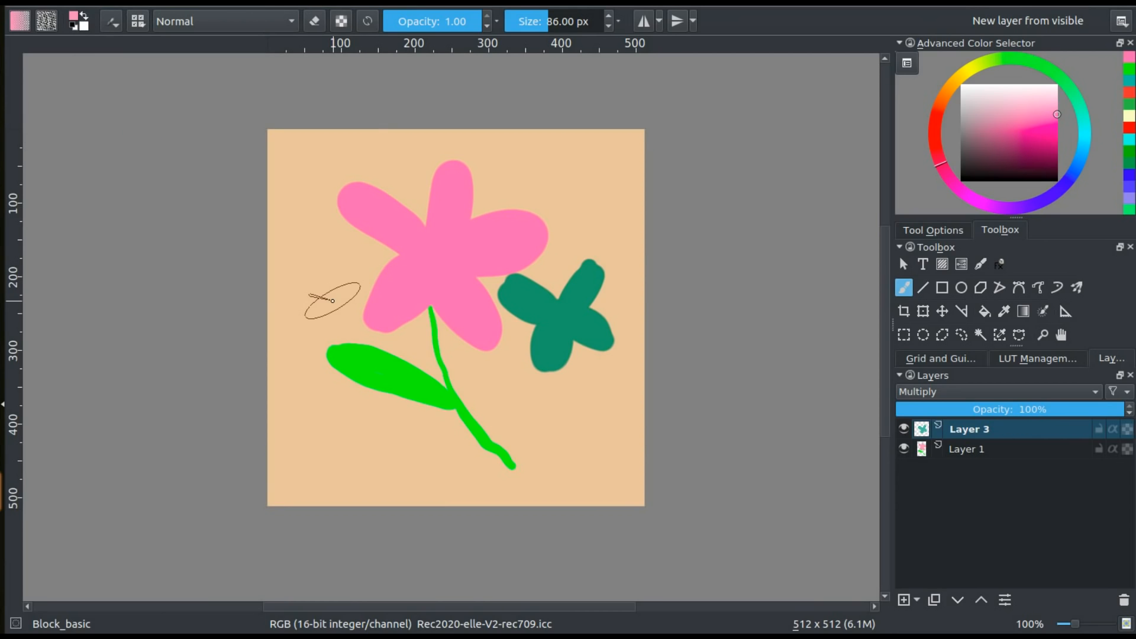
# Create a copy from the current image and turn on soft proofing for the copy
pyautogui.click(32, 3)
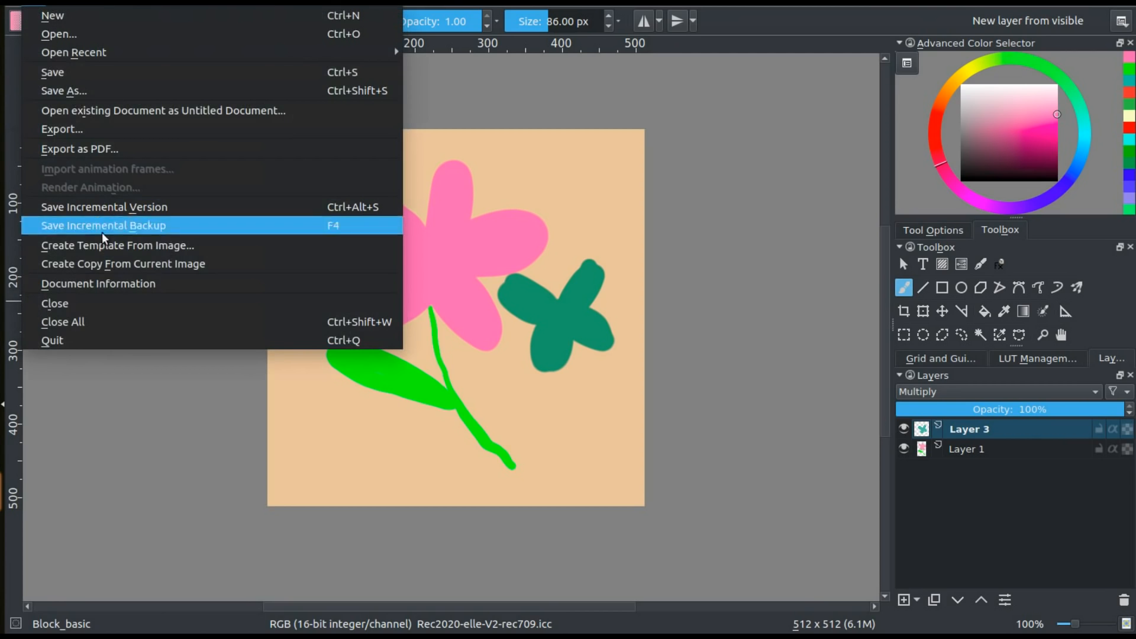
pyautogui.click(111, 264)
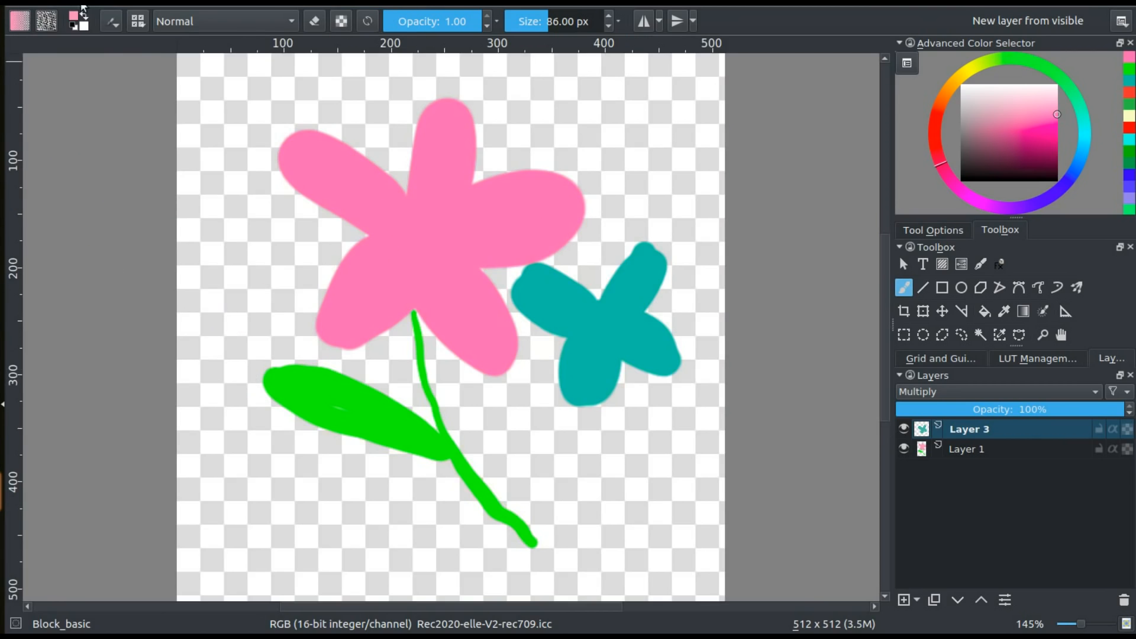
pyautogui.click(85, 5)
pyautogui.click(117, 89)
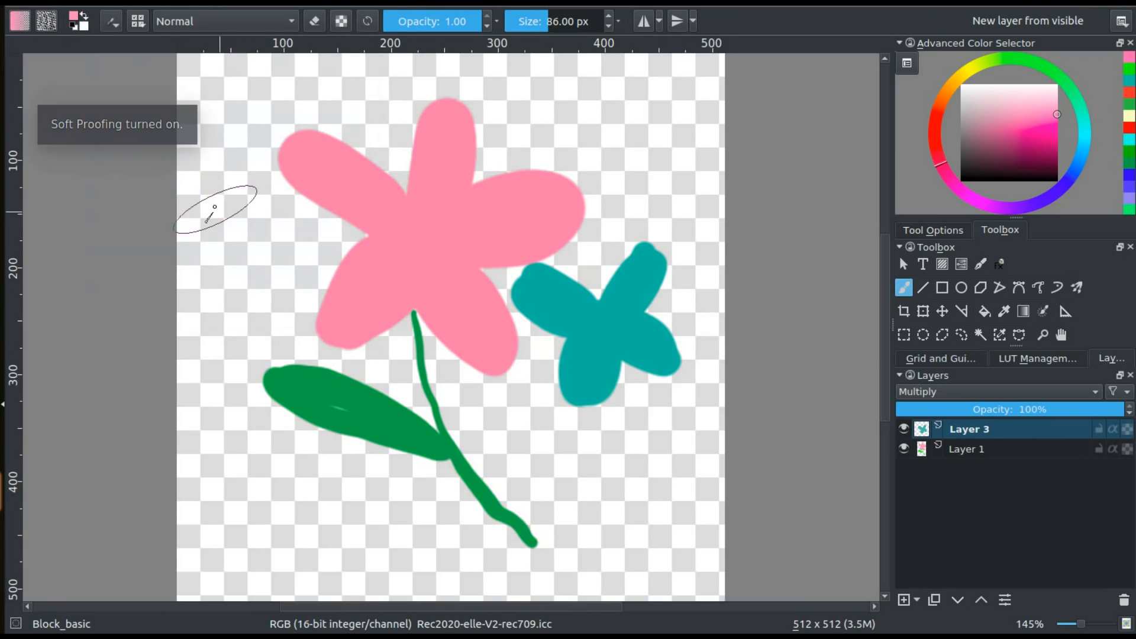
# Tile the copy beside the original, reposition both windows for comparison, and close the copy
pyautogui.click(342, 3)
pyautogui.moveTo(387, 4)
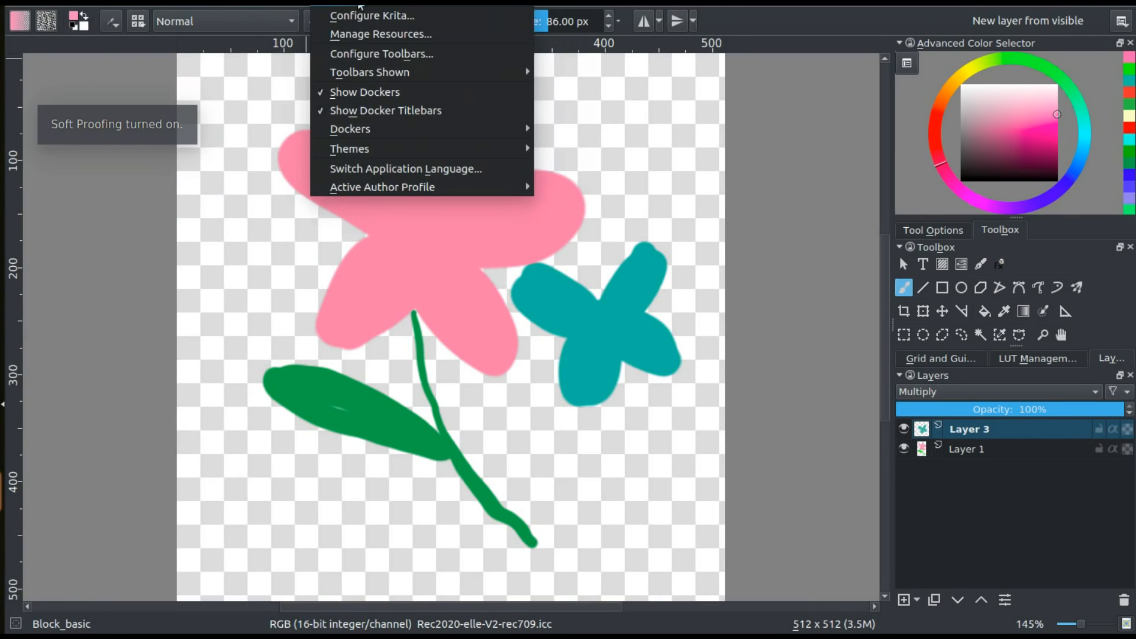
pyautogui.click(404, 108)
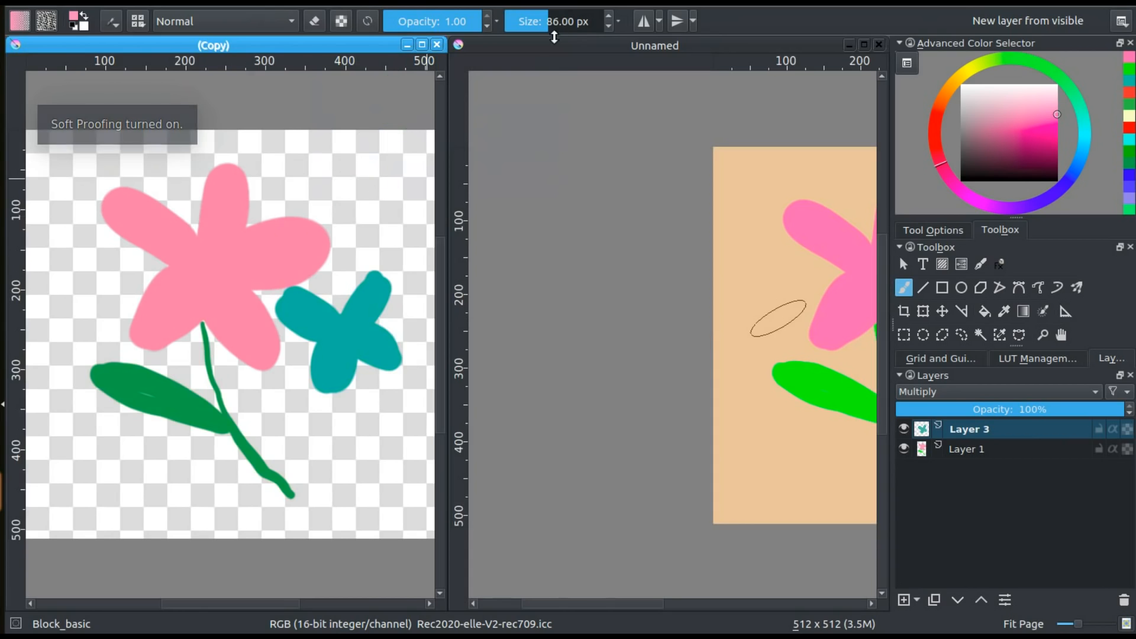
pyautogui.moveTo(555, 45); pyautogui.dragTo(542, 43)
pyautogui.moveTo(776, 328); pyautogui.dragTo(521, 307)
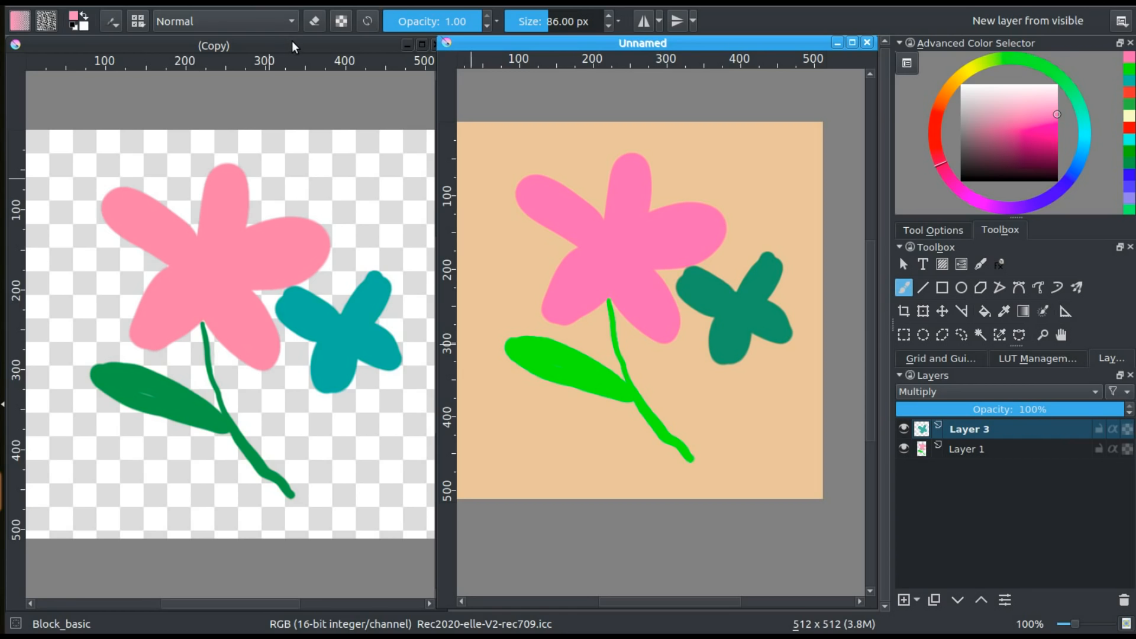
pyautogui.moveTo(295, 43); pyautogui.dragTo(262, 45)
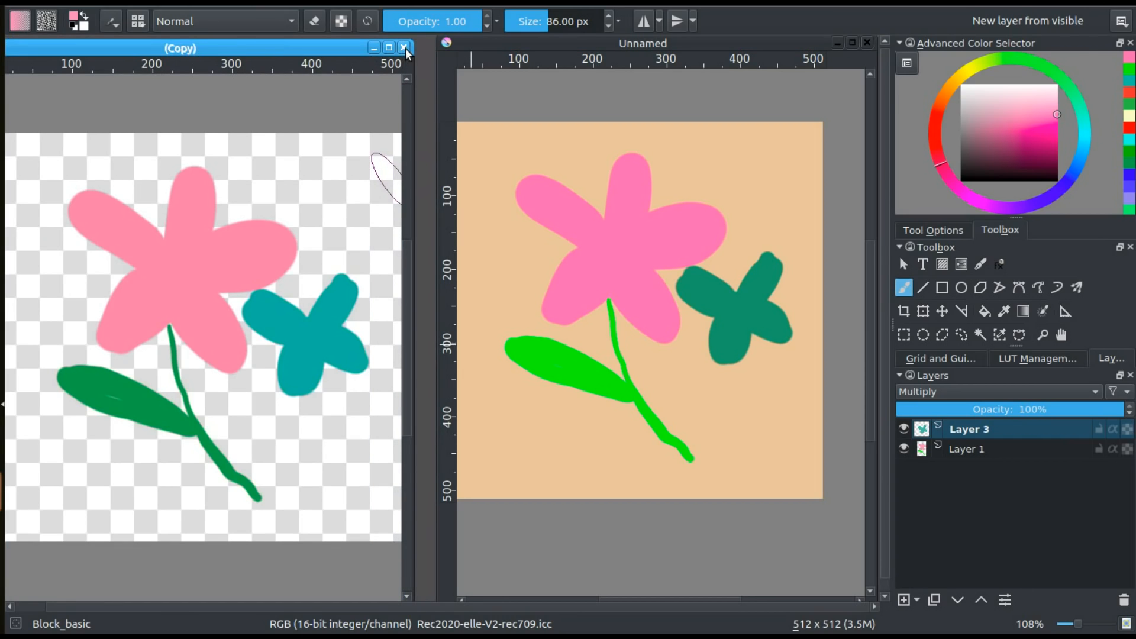
pyautogui.click(404, 48)
# Open a second view of the Unnamed image and tile both views side by side
pyautogui.moveTo(538, 41); pyautogui.dragTo(111, 44)
pyautogui.click(323, 3)
pyautogui.moveTo(372, 2)
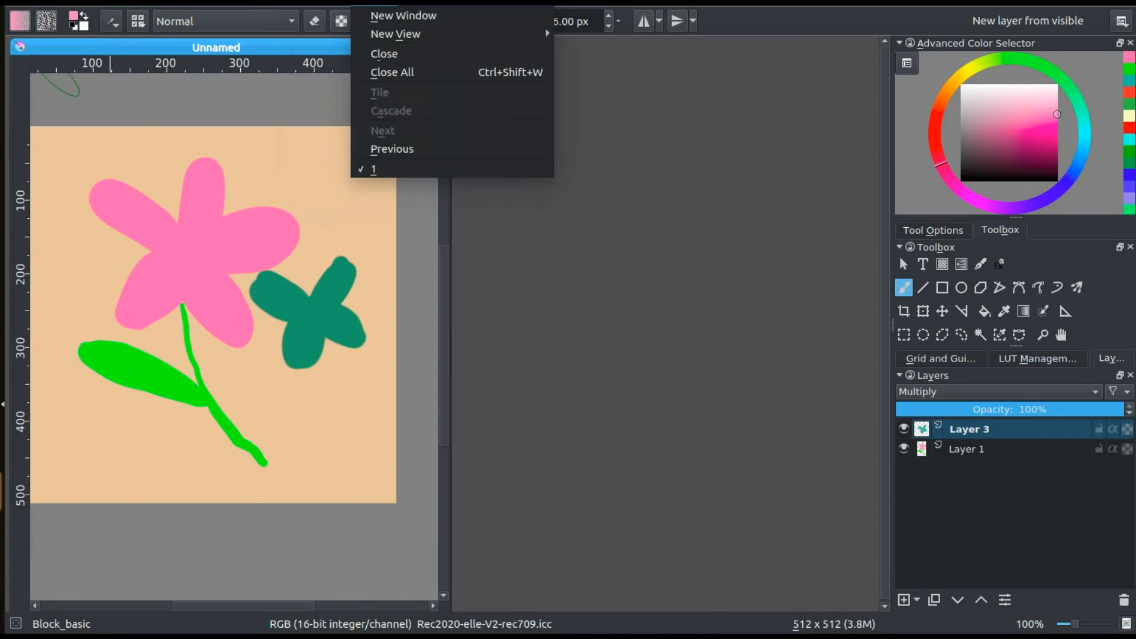
pyautogui.moveTo(383, 39)
pyautogui.click(610, 40)
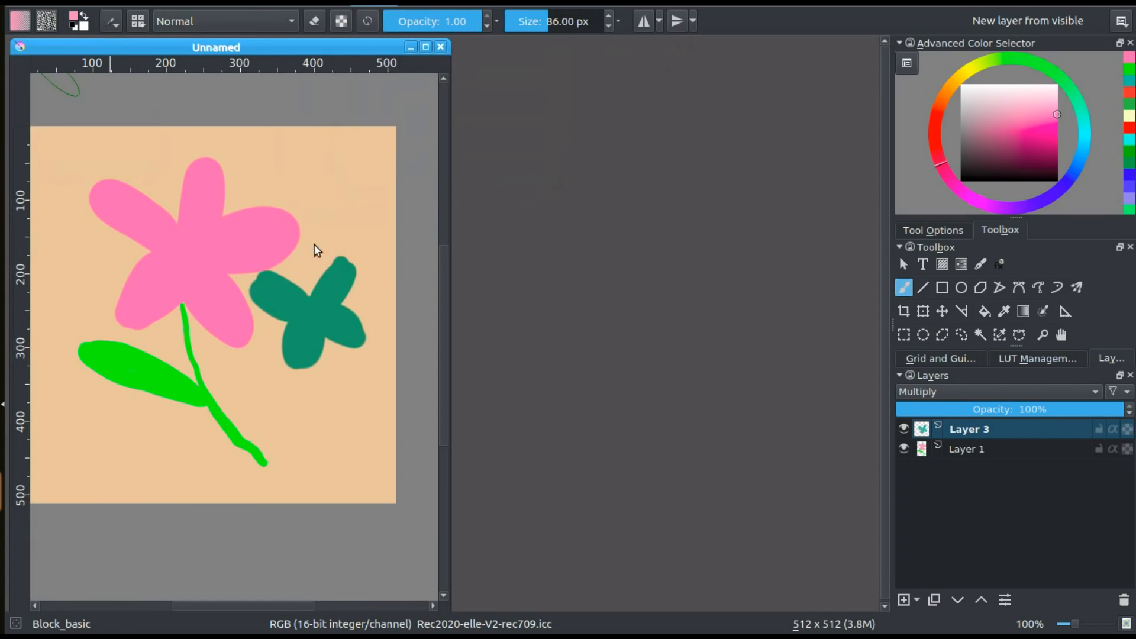
pyautogui.click(398, 4)
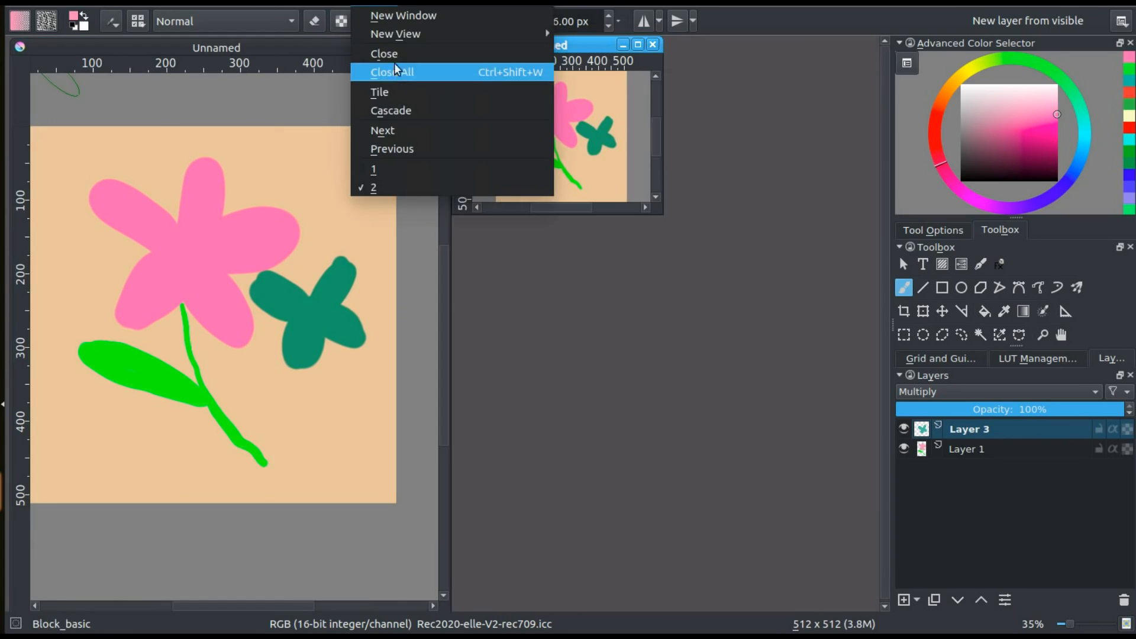
pyautogui.click(380, 88)
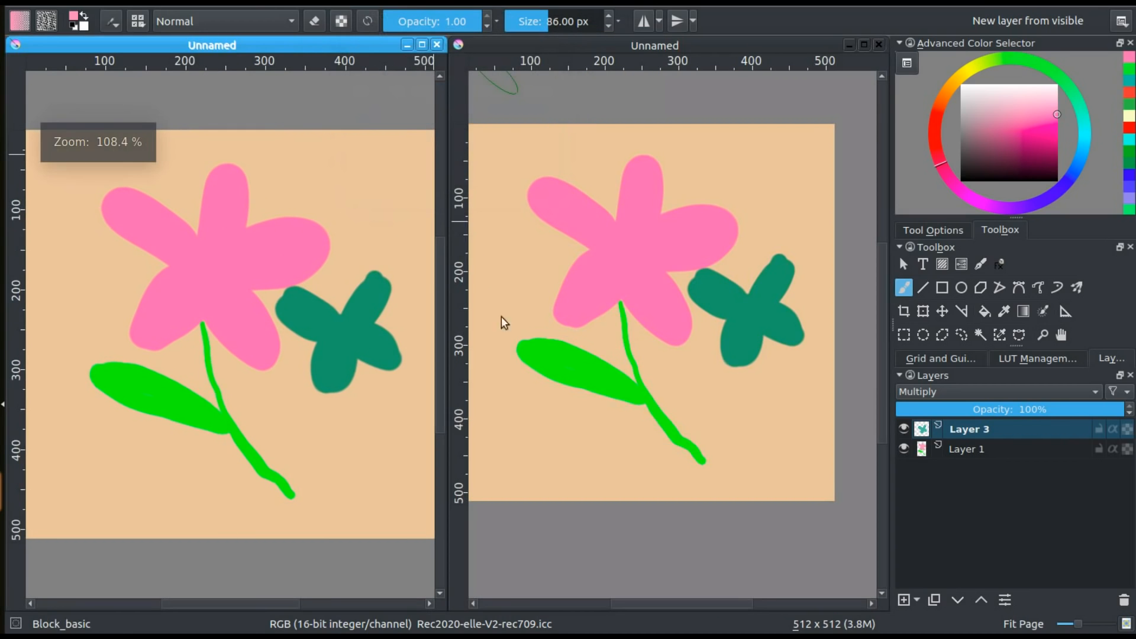
# Turn on soft proofing and turn off out of gamut warnings in the original view of the image
pyautogui.click(537, 44)
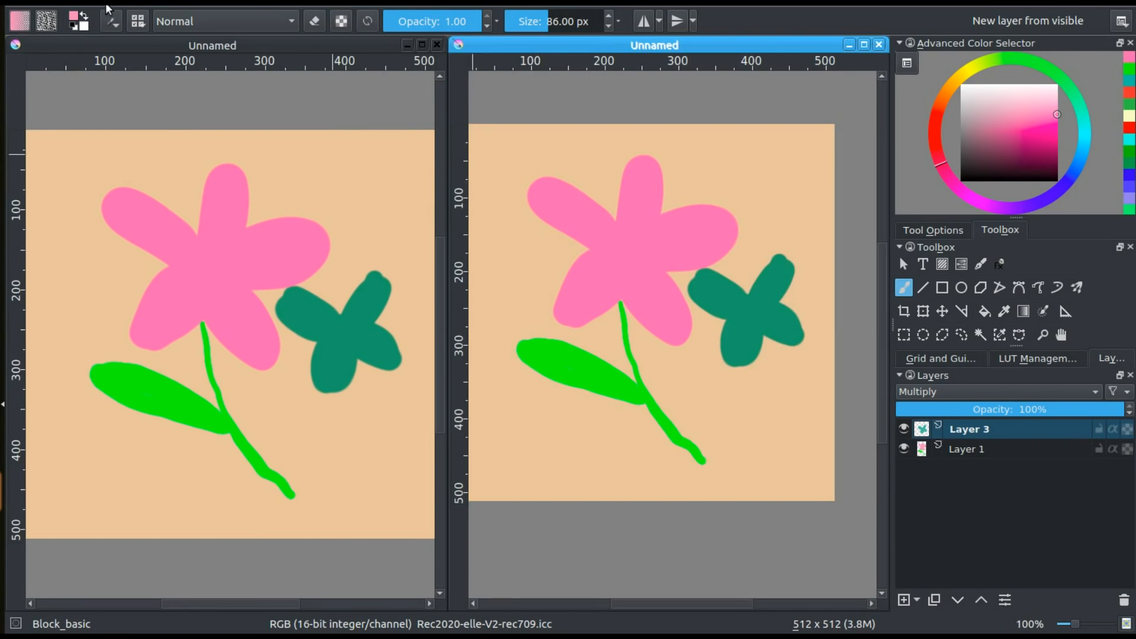
pyautogui.click(80, 3)
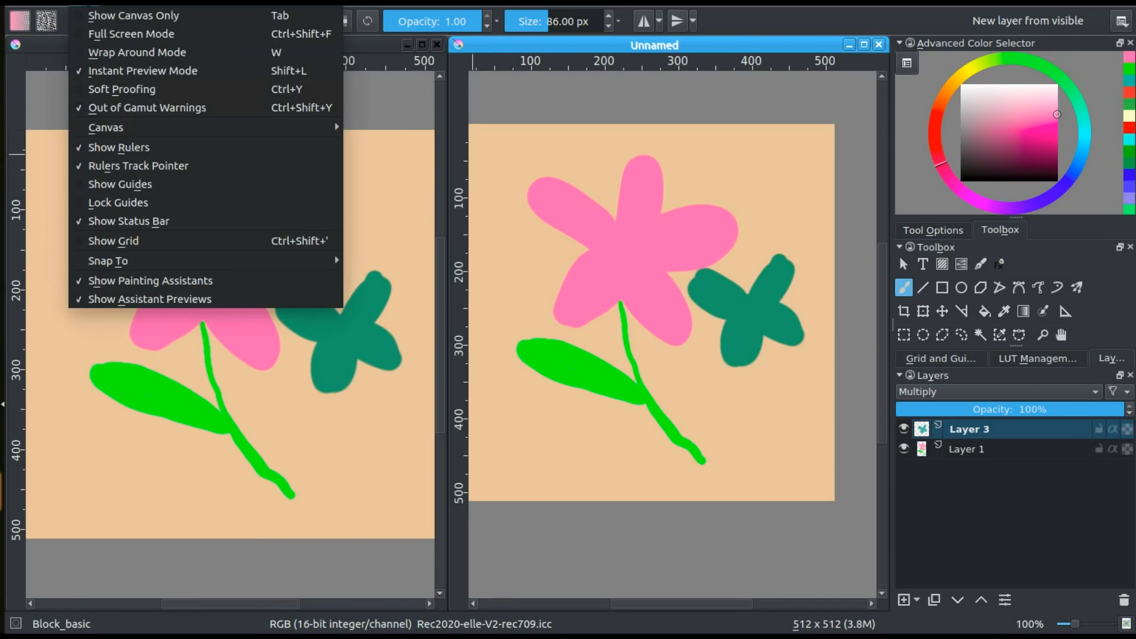
pyautogui.click(104, 92)
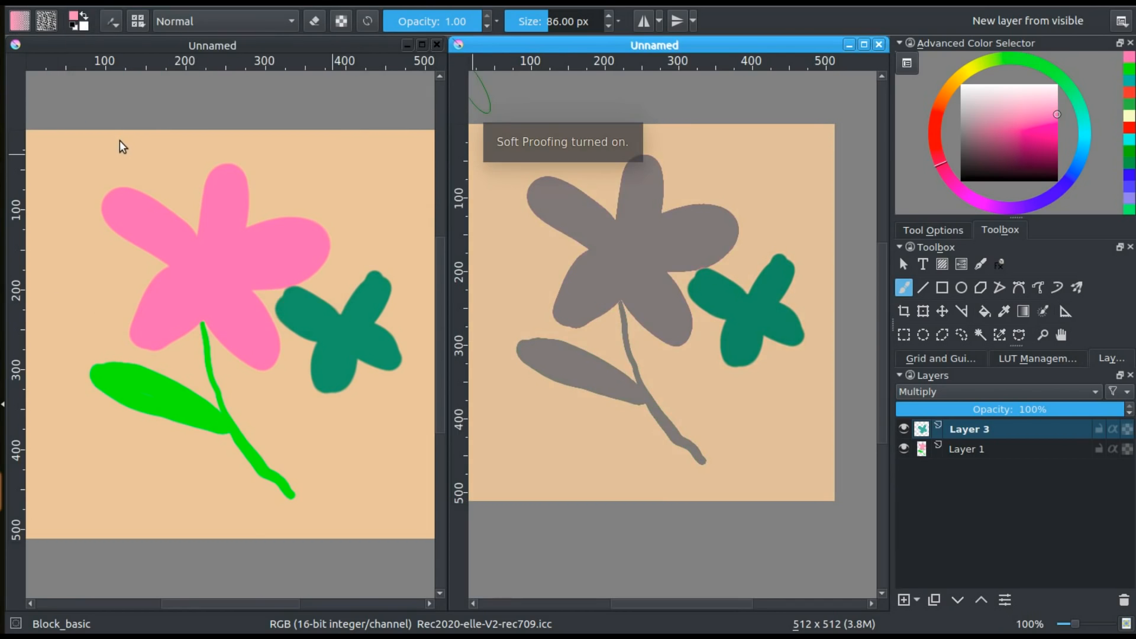
pyautogui.click(77, 2)
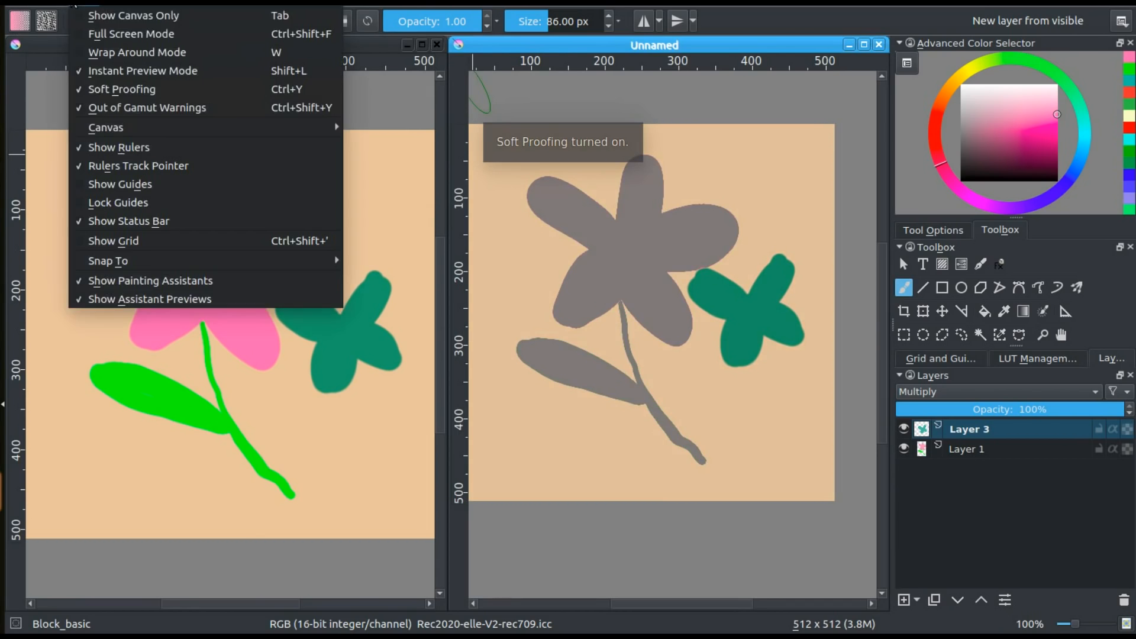
pyautogui.click(97, 112)
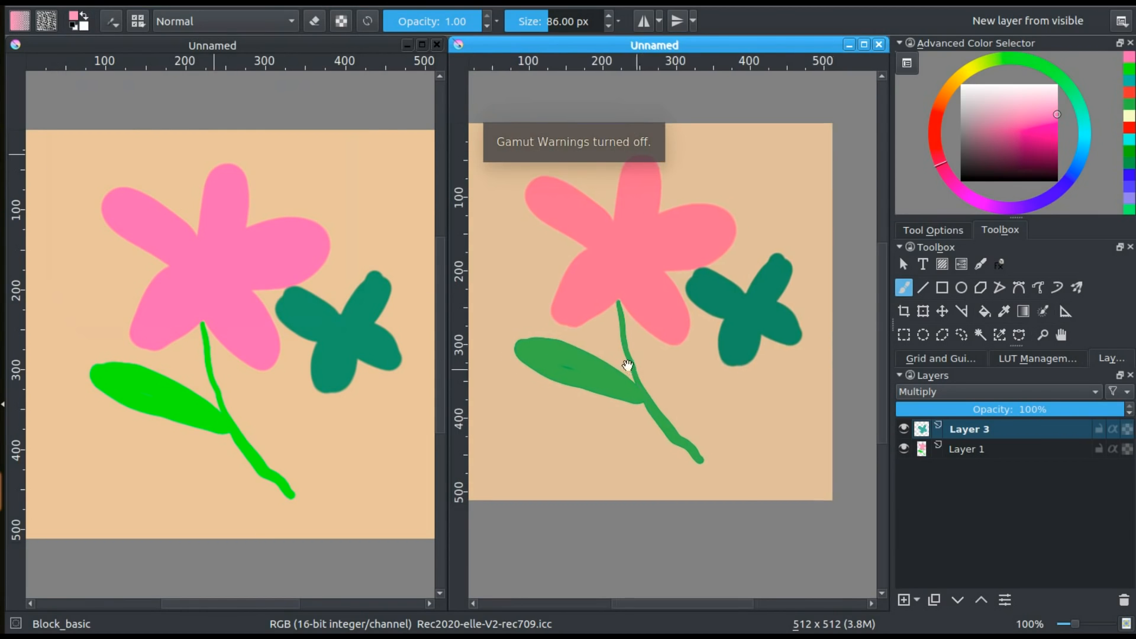
# Try a broad diagonal pink stroke across the flowers on Layer 3 in the unproofed view and undo it
pyautogui.moveTo(650, 398); pyautogui.dragTo(646, 394)
pyautogui.moveTo(375, 245); pyautogui.dragTo(345, 240)
pyautogui.moveTo(320, 171)
pyautogui.mouseDown()
pyautogui.moveTo(333, 193)
pyautogui.moveTo(318, 163)
pyautogui.moveTo(307, 167)
pyautogui.moveTo(285, 215)
pyautogui.moveTo(207, 306)
pyautogui.moveTo(201, 360)
pyautogui.moveTo(173, 384)
pyautogui.moveTo(159, 422)
pyautogui.moveTo(89, 506)
pyautogui.mouseUp()
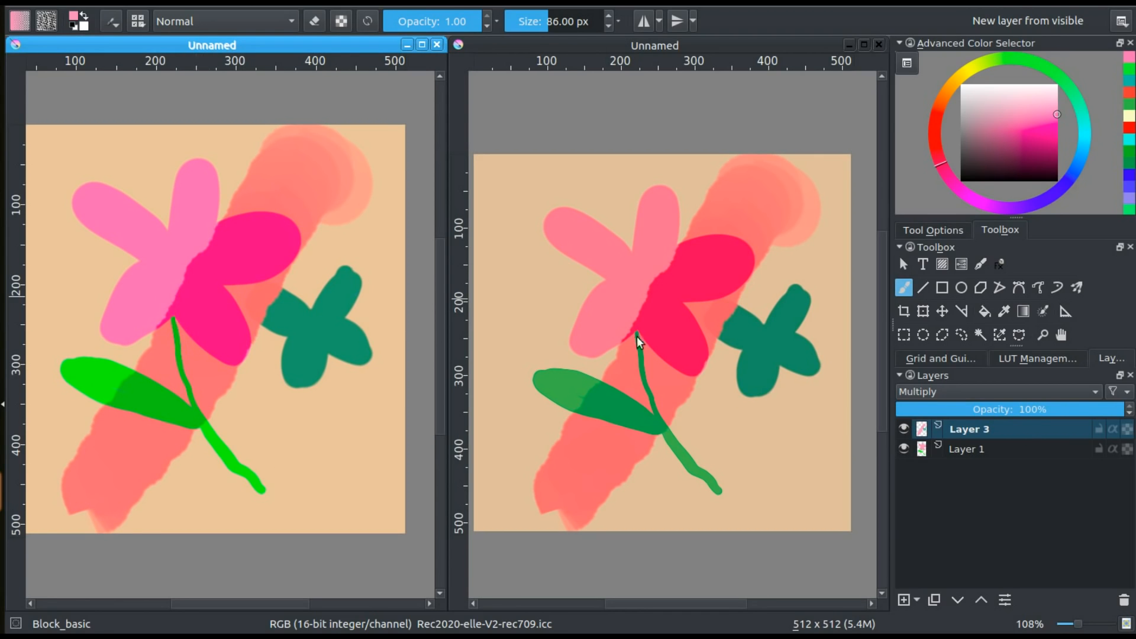
pyautogui.hotkey('ctrl', 'z')
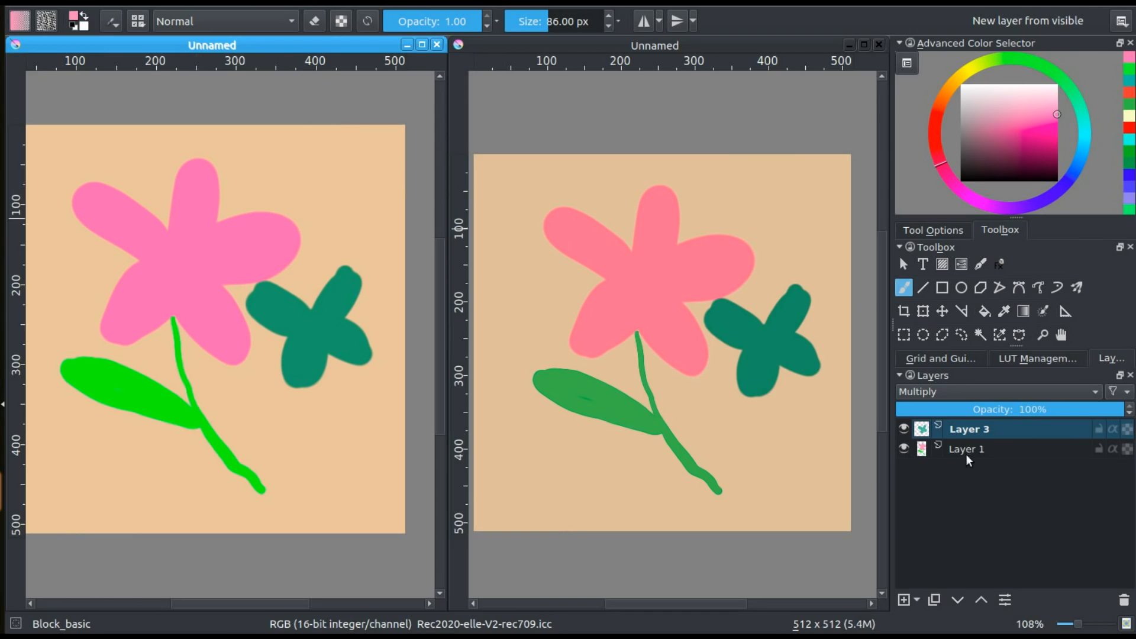
# Select Layer 1, test broad pink strokes across the flower and undo them
pyautogui.click(965, 453)
pyautogui.moveTo(361, 195)
pyautogui.mouseDown()
pyautogui.moveTo(308, 177)
pyautogui.moveTo(267, 272)
pyautogui.moveTo(100, 474)
pyautogui.moveTo(54, 509)
pyautogui.mouseUp()
pyautogui.moveTo(164, 346); pyautogui.dragTo(209, 329)
pyautogui.hotkey('ctrl', 'z')
pyautogui.hotkey('ctrl', 'z')
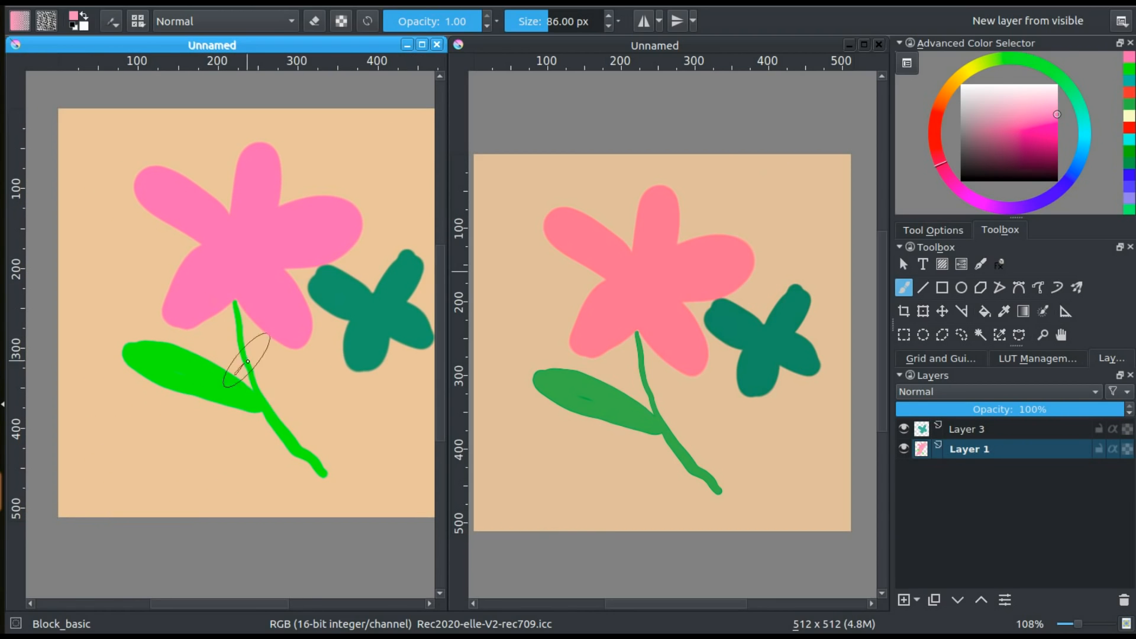
# Choose a dark pink and shade the large flower's centre and right petal with a 33.54 px Block_basic brush
pyautogui.moveTo(355, 406)
pyautogui.mouseDown()
pyautogui.moveTo(307, 424)
pyautogui.moveTo(324, 409)
pyautogui.mouseUp()
pyautogui.click(1058, 158)
pyautogui.moveTo(255, 280)
pyautogui.mouseDown()
pyautogui.moveTo(279, 287)
pyautogui.moveTo(213, 272)
pyautogui.moveTo(201, 289)
pyautogui.moveTo(200, 224)
pyautogui.moveTo(258, 236)
pyautogui.mouseUp()
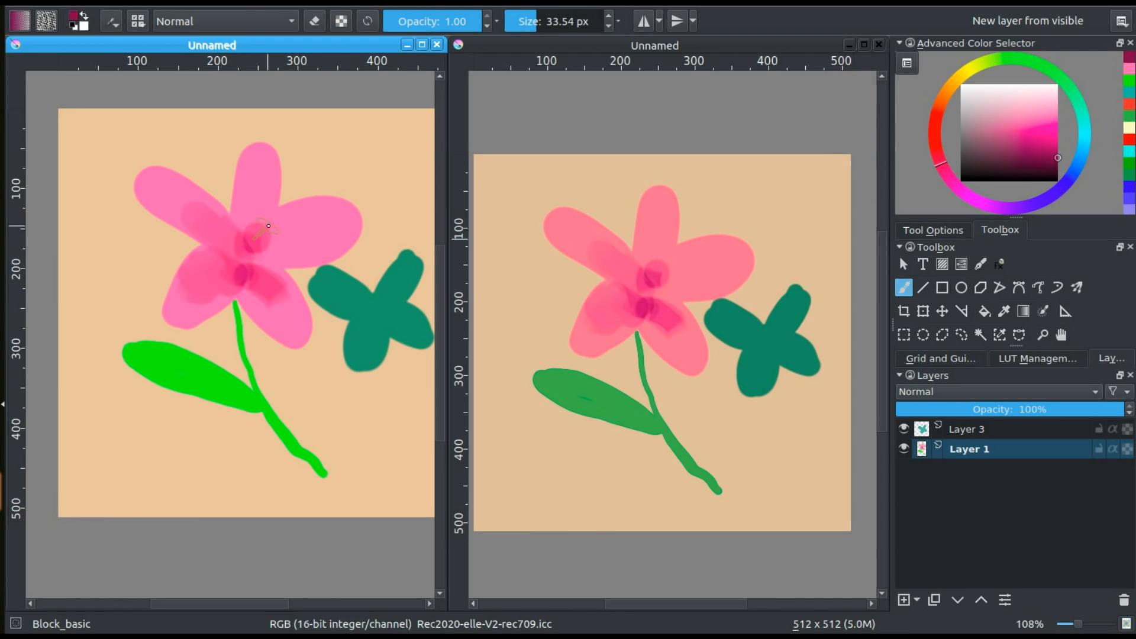
pyautogui.moveTo(255, 240)
pyautogui.mouseDown()
pyautogui.moveTo(251, 196)
pyautogui.moveTo(268, 233)
pyautogui.moveTo(295, 233)
pyautogui.moveTo(253, 235)
pyautogui.moveTo(261, 262)
pyautogui.moveTo(231, 248)
pyautogui.moveTo(227, 275)
pyautogui.moveTo(254, 240)
pyautogui.moveTo(277, 243)
pyautogui.moveTo(294, 229)
pyautogui.moveTo(310, 229)
pyautogui.moveTo(297, 251)
pyautogui.moveTo(322, 239)
pyautogui.moveTo(327, 251)
pyautogui.moveTo(301, 242)
pyautogui.moveTo(311, 218)
pyautogui.moveTo(330, 215)
pyautogui.moveTo(336, 234)
pyautogui.moveTo(308, 244)
pyautogui.mouseUp()
pyautogui.keyDown('ctrl'); pyautogui.click(287, 229); pyautogui.keyUp('ctrl')
pyautogui.keyDown('ctrl'); pyautogui.click(307, 246); pyautogui.keyUp('ctrl')
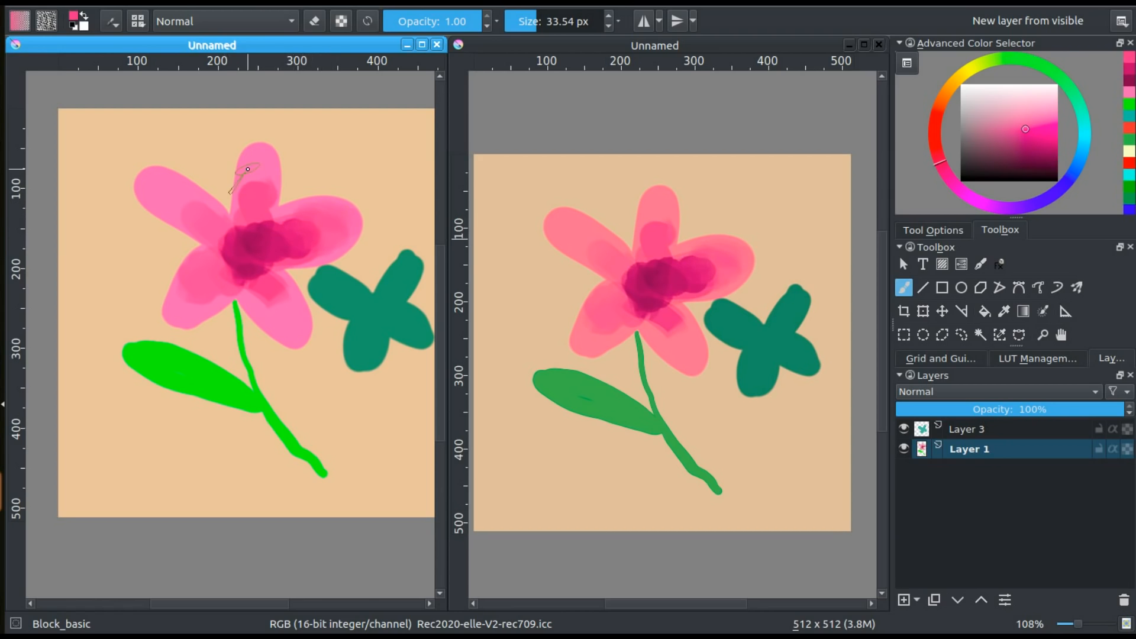
# Paint medium pink shading into the large flower's upper petal, blending it towards the centre
pyautogui.keyDown('ctrl'); pyautogui.click(260, 190); pyautogui.keyUp('ctrl')
pyautogui.moveTo(263, 169)
pyautogui.mouseDown()
pyautogui.moveTo(242, 245)
pyautogui.moveTo(259, 248)
pyautogui.moveTo(245, 243)
pyautogui.moveTo(256, 244)
pyautogui.moveTo(246, 207)
pyautogui.moveTo(255, 181)
pyautogui.moveTo(279, 211)
pyautogui.mouseUp()
pyautogui.keyDown('ctrl'); pyautogui.click(255, 247); pyautogui.keyUp('ctrl')
# Choose teal in the pop-up palette and paint a broad horizontal band of strokes beneath the flower on Layer 1
pyautogui.rightClick(257, 214)
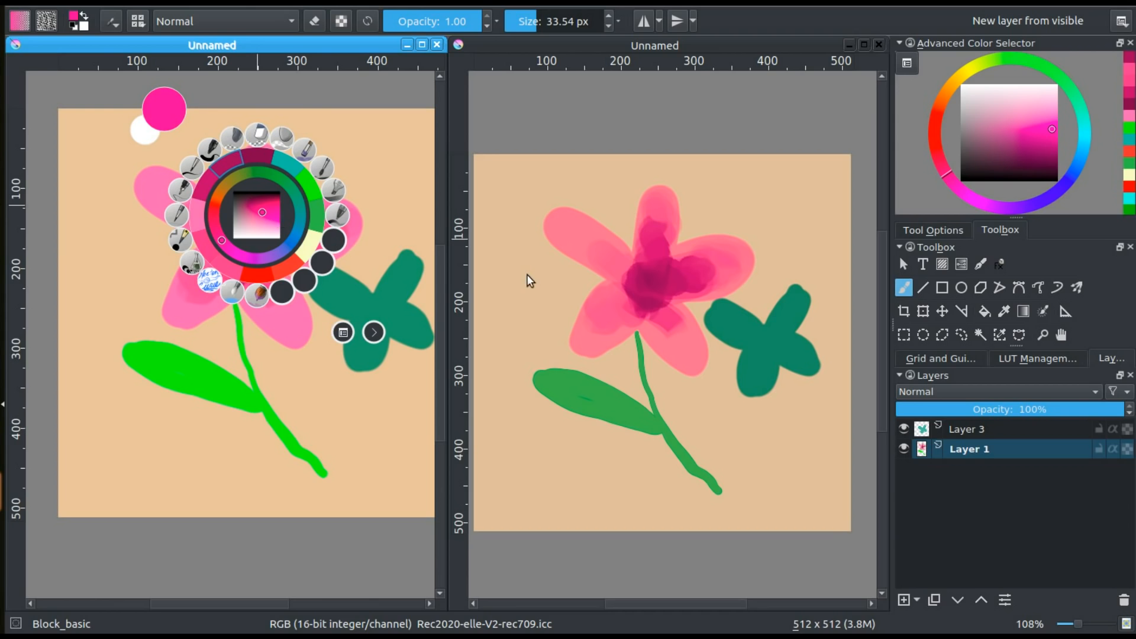
pyautogui.click(270, 216)
pyautogui.click(287, 183)
pyautogui.click(300, 211)
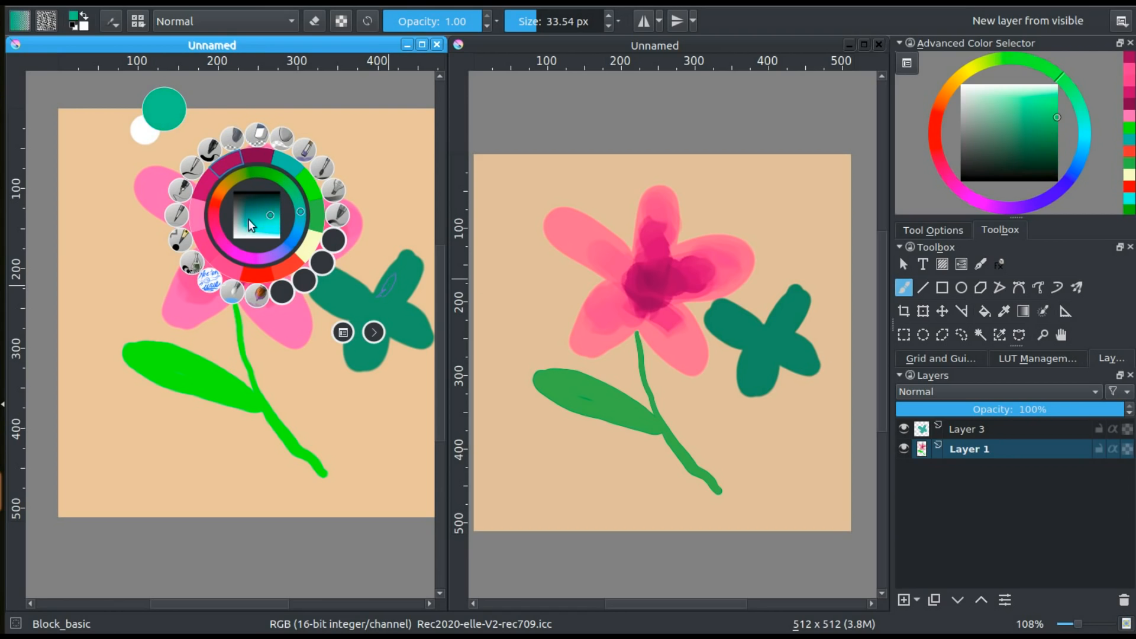
pyautogui.click(250, 219)
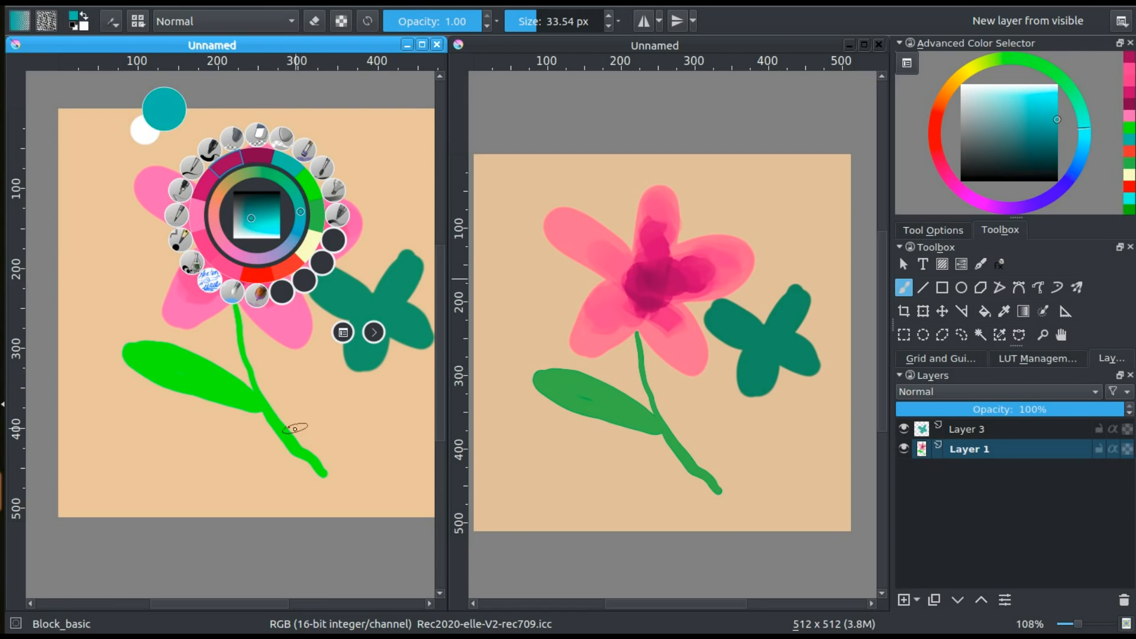
pyautogui.click(314, 502)
pyautogui.moveTo(360, 488)
pyautogui.mouseDown()
pyautogui.moveTo(183, 463)
pyautogui.moveTo(211, 470)
pyautogui.moveTo(152, 490)
pyautogui.moveTo(89, 491)
pyautogui.mouseUp()
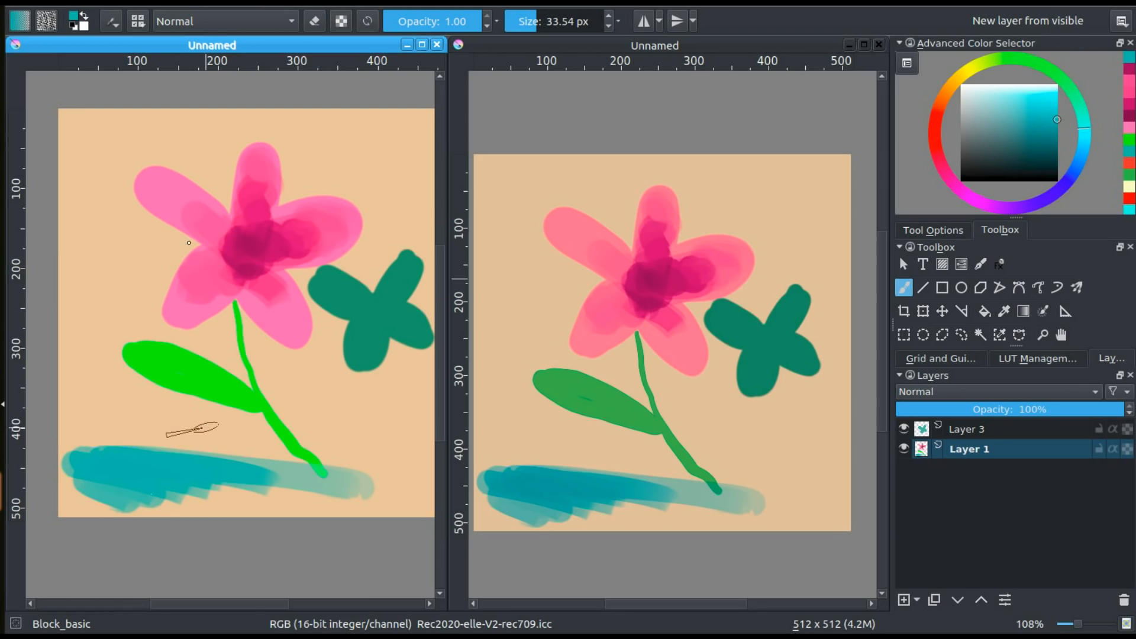
# Choose a magenta hue and a medium shade of it in the Advanced Color Selector
pyautogui.moveTo(326, 388)
pyautogui.mouseDown()
pyautogui.moveTo(278, 396)
pyautogui.moveTo(292, 398)
pyautogui.mouseUp()
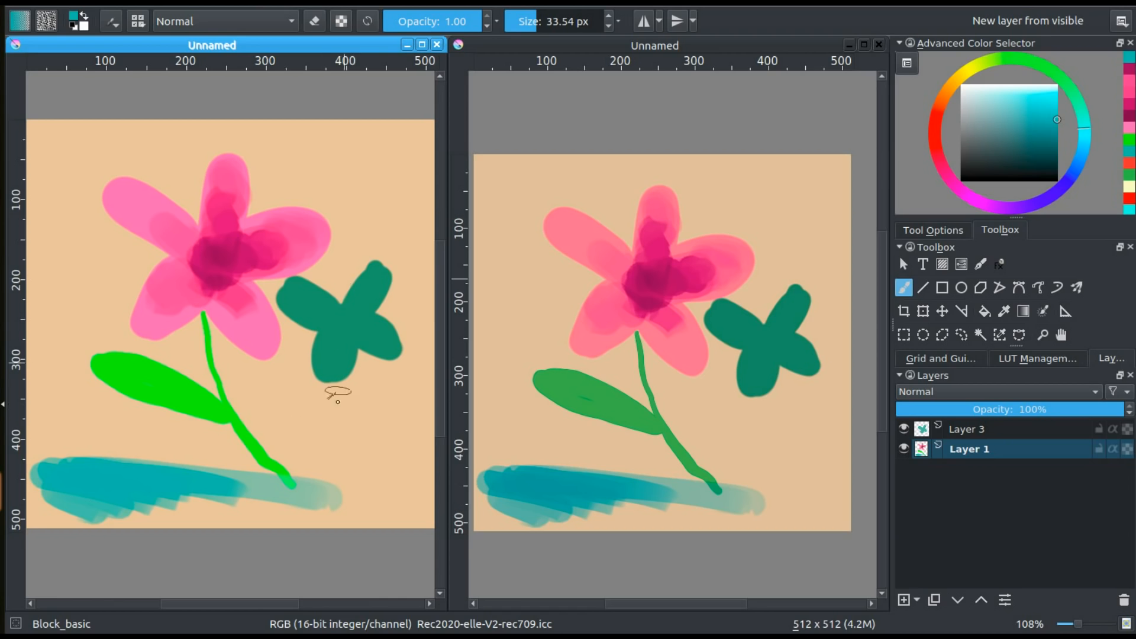
pyautogui.moveTo(1042, 69)
pyautogui.mouseDown()
pyautogui.moveTo(1012, 55)
pyautogui.moveTo(951, 71)
pyautogui.moveTo(928, 143)
pyautogui.moveTo(962, 196)
pyautogui.mouseUp()
pyautogui.moveTo(981, 132)
pyautogui.mouseDown()
pyautogui.moveTo(958, 129)
pyautogui.moveTo(1016, 129)
pyautogui.moveTo(1000, 143)
pyautogui.moveTo(1025, 131)
pyautogui.mouseUp()
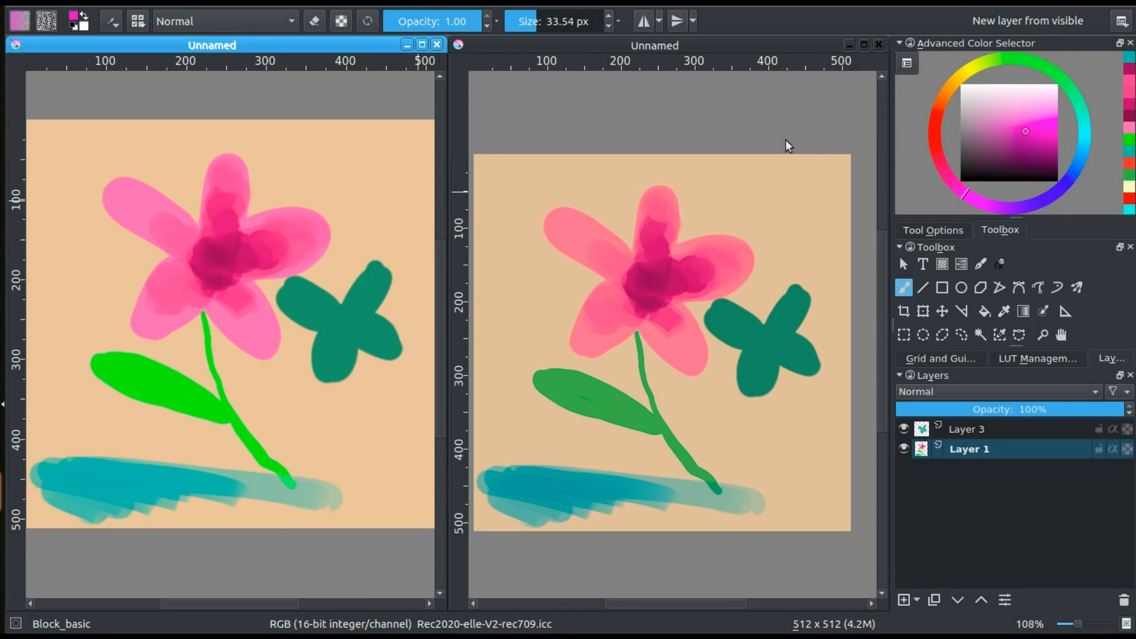
# Try magenta, green and orange as foreground colours in the pop-up palette, then dismiss the palette
pyautogui.rightClick(293, 270)
pyautogui.click(301, 269)
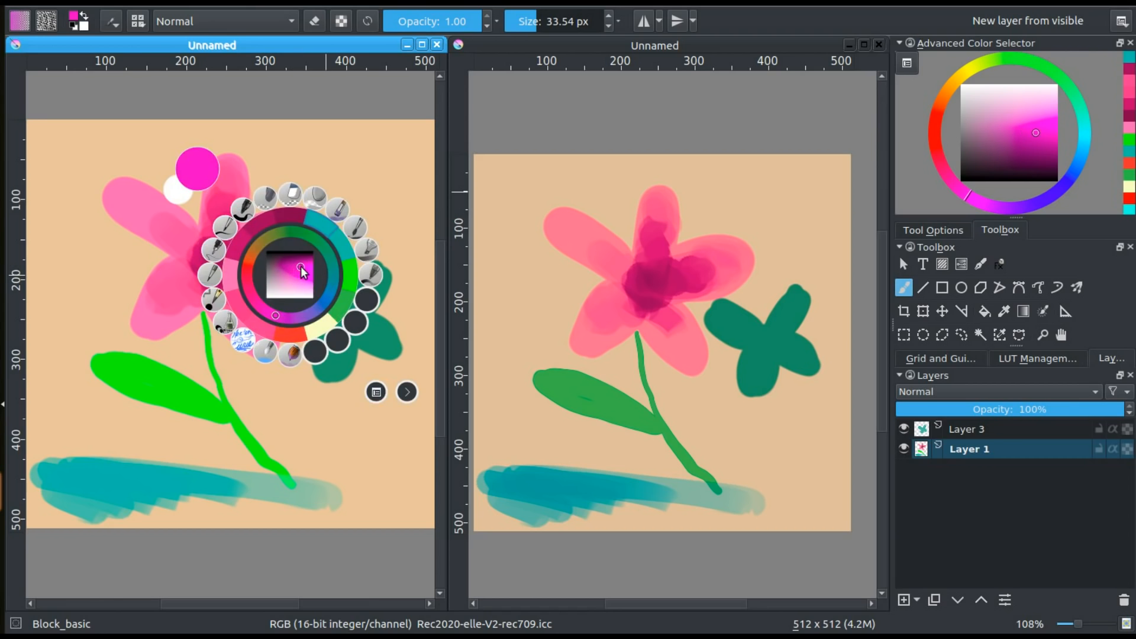
pyautogui.moveTo(301, 267); pyautogui.dragTo(303, 275)
pyautogui.click(313, 239)
pyautogui.click(268, 243)
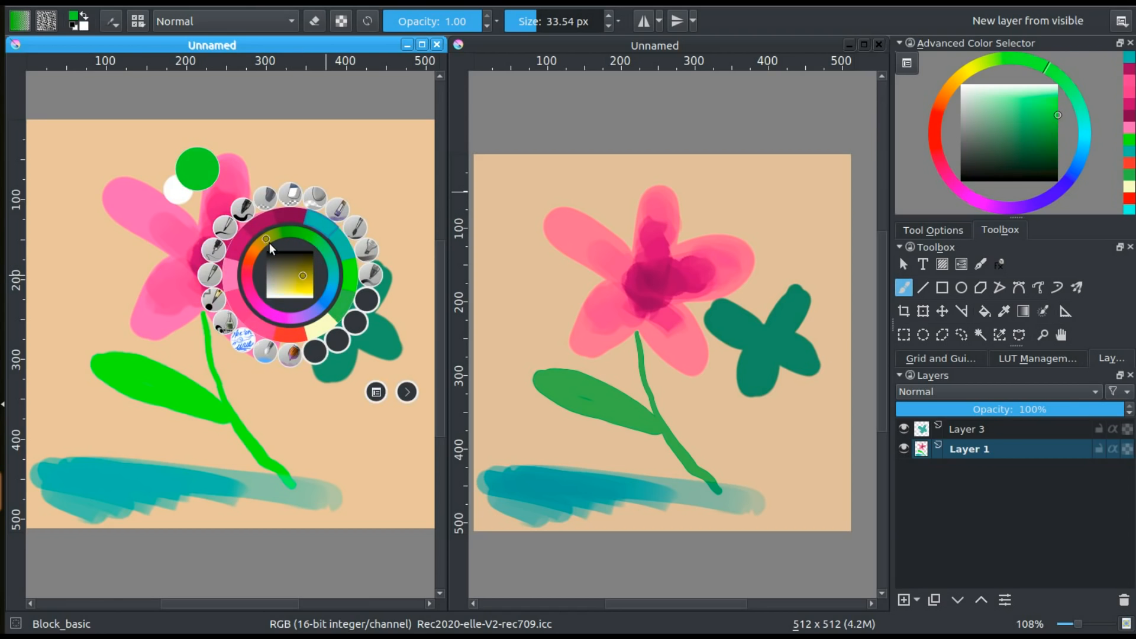
pyautogui.click(258, 244)
pyautogui.click(308, 281)
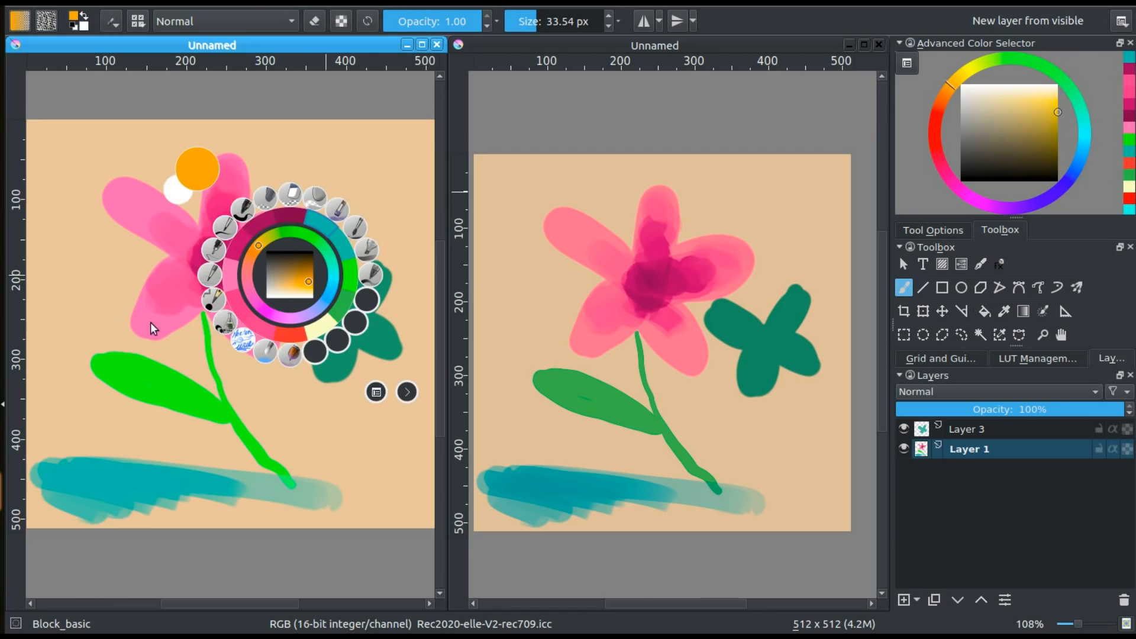
pyautogui.click(95, 299)
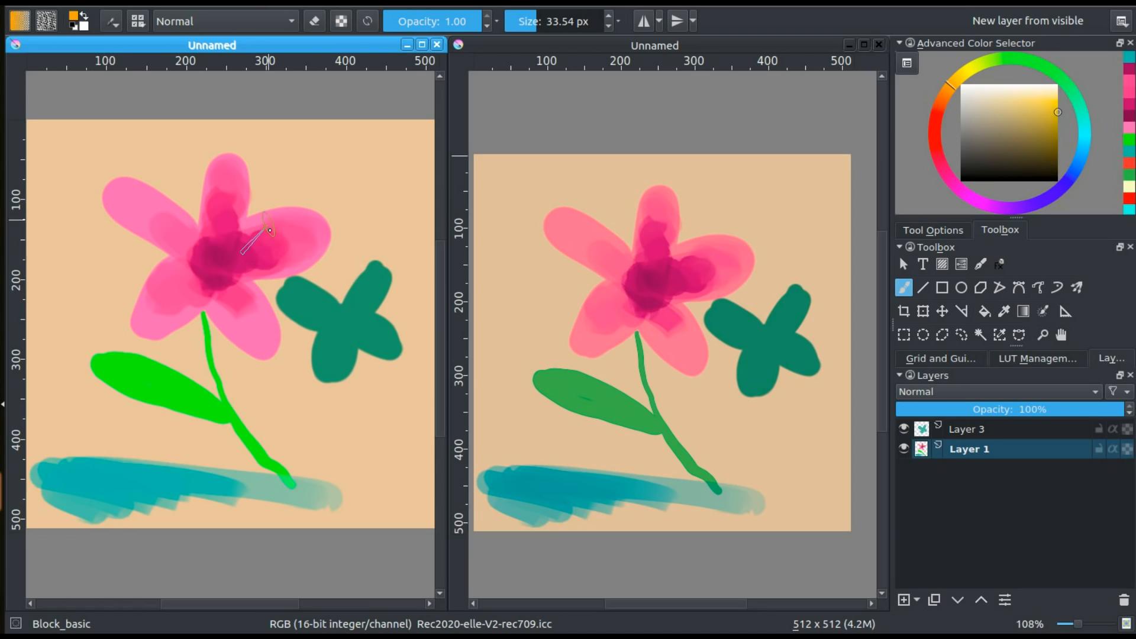
# Sample the teal-green of the small flower, then open the foreground colour dialog and close it unchanged
pyautogui.moveTo(277, 290); pyautogui.dragTo(264, 272)
pyautogui.keyDown('ctrl'); pyautogui.click(308, 299); pyautogui.keyUp('ctrl')
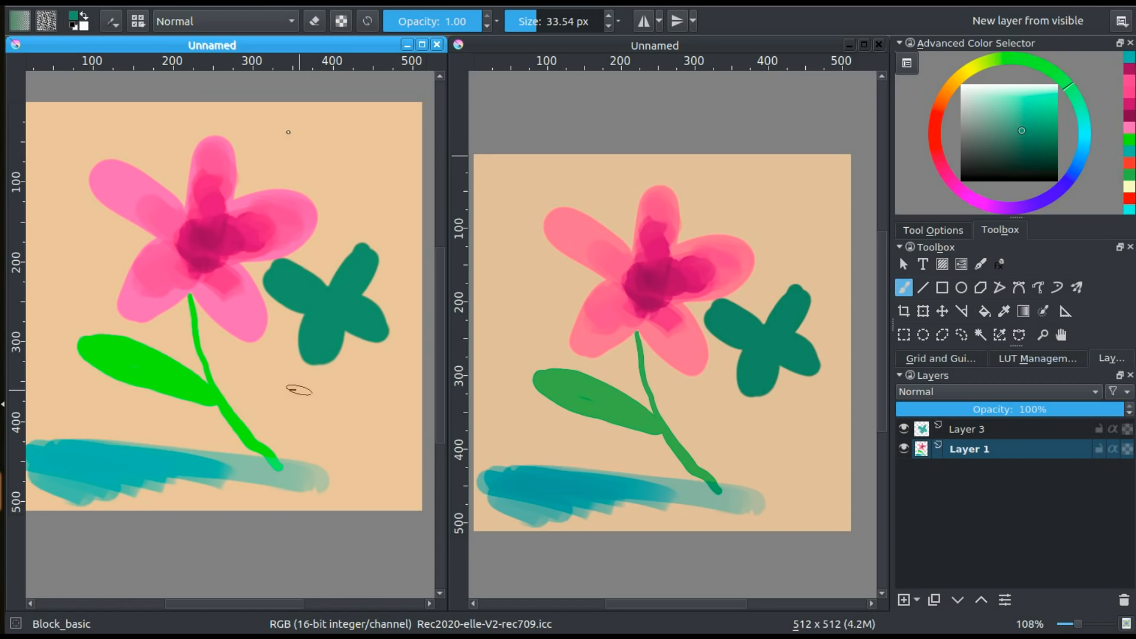
pyautogui.click(74, 17)
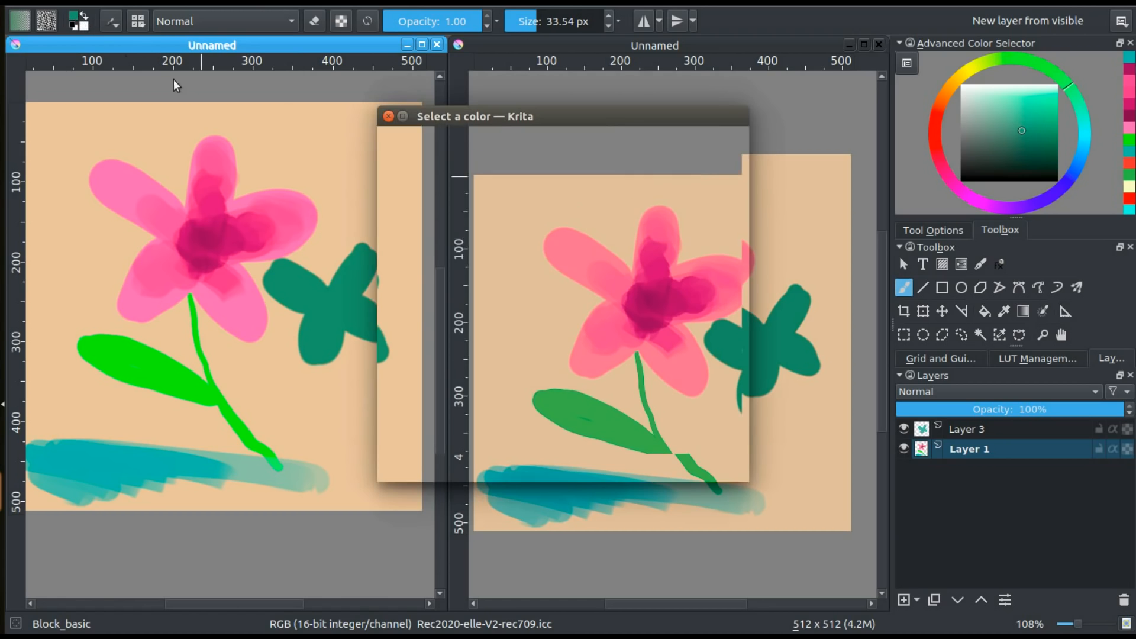
pyautogui.click(388, 116)
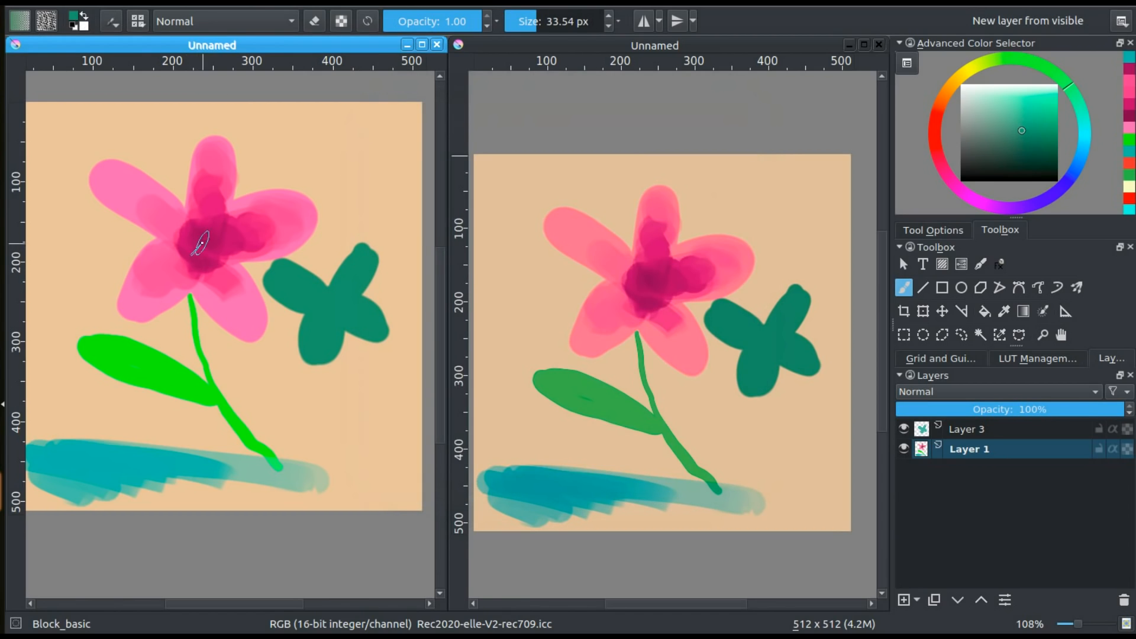
# Sample dark pink from the large flower's centre and extend the shading into its lower-right petal on Layer 1
pyautogui.keyDown('ctrl'); pyautogui.click(186, 240); pyautogui.keyUp('ctrl')
pyautogui.moveTo(202, 271)
pyautogui.mouseDown()
pyautogui.moveTo(242, 317)
pyautogui.moveTo(203, 259)
pyautogui.moveTo(235, 290)
pyautogui.mouseUp()
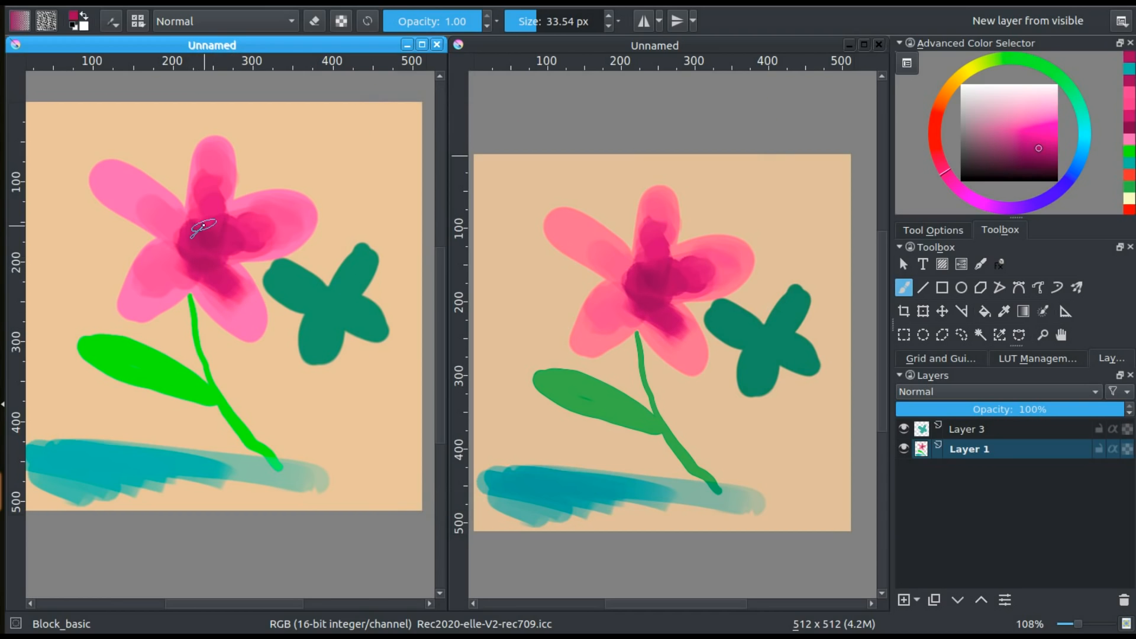